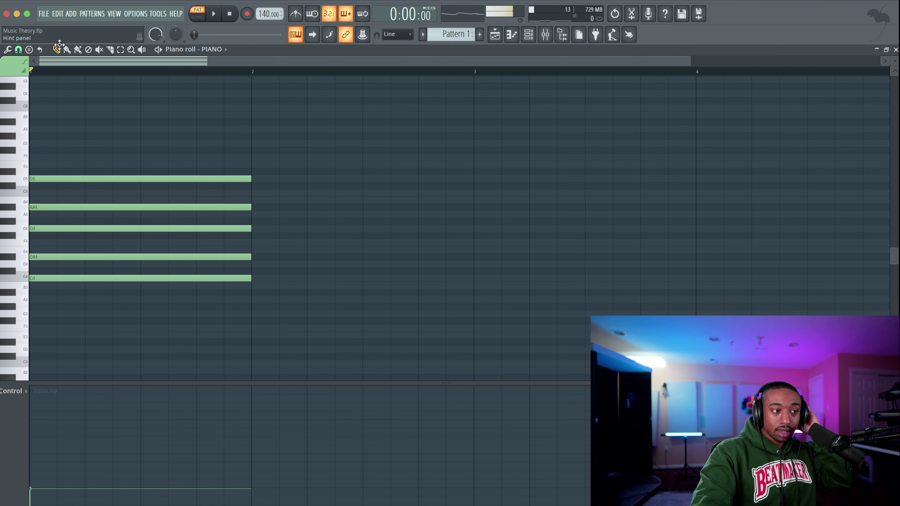
Stamp a Minor Natural (Aeolian) scale rooted on C4 at the start of bar 2, and deselect its notes.
click(30, 50)
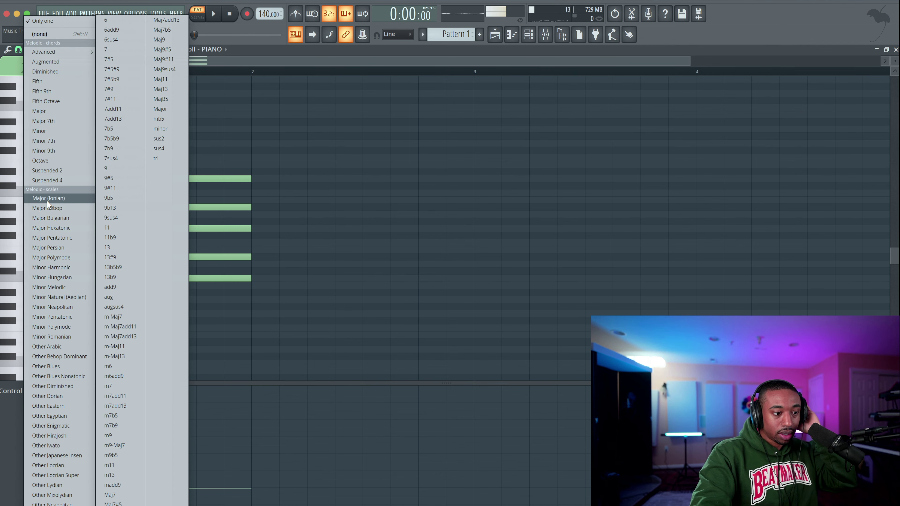
click(57, 297)
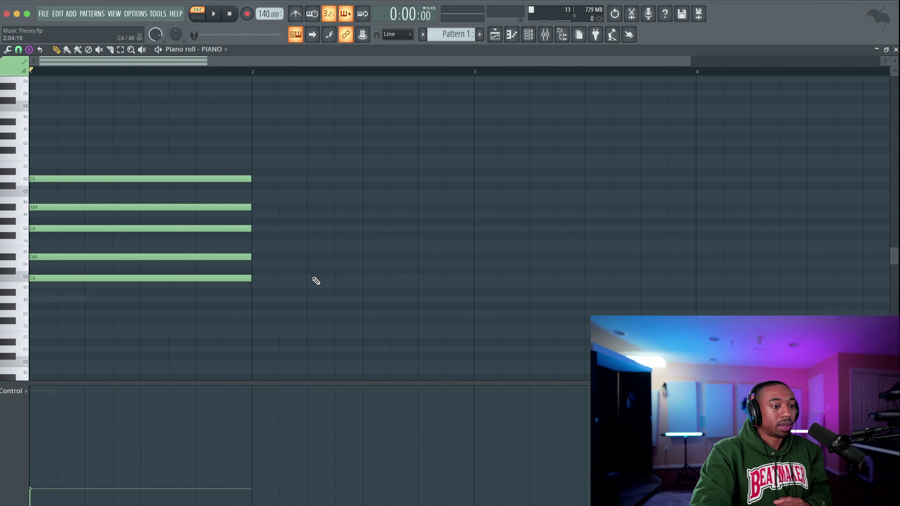
click(263, 279)
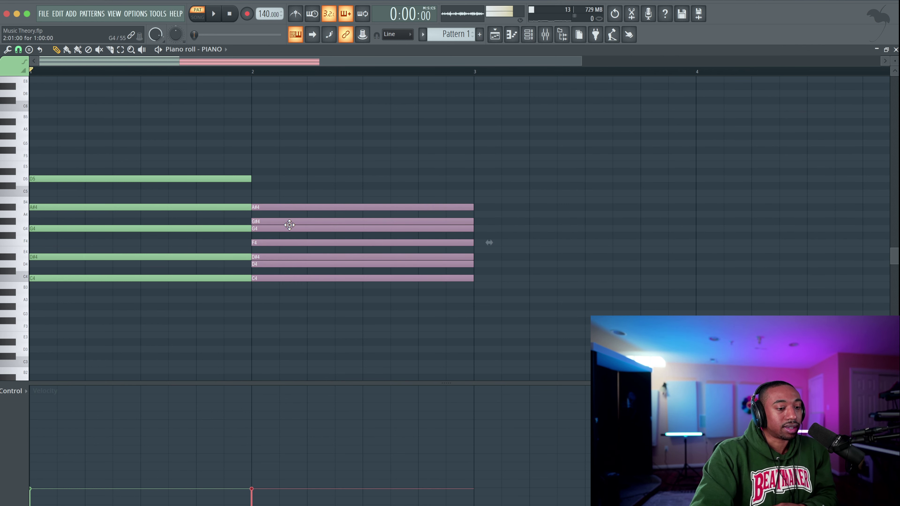
scroll(893, 59, up, 2)
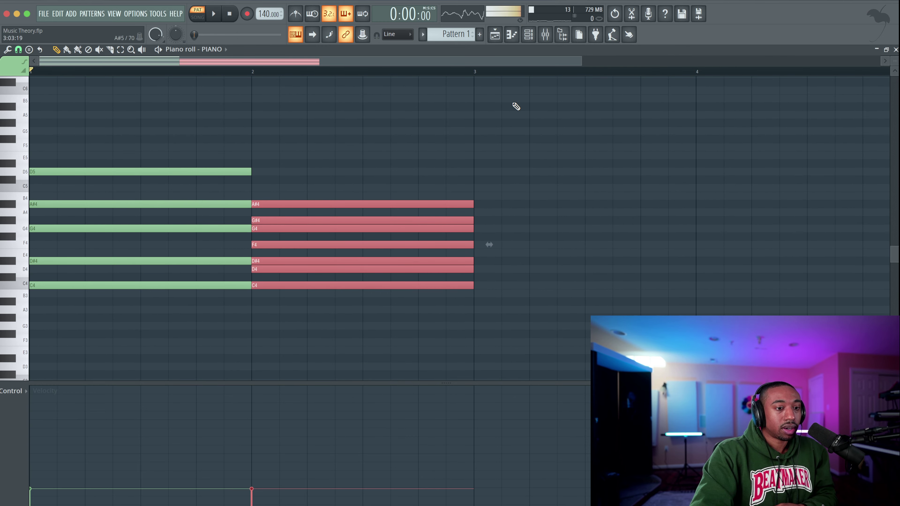
click(416, 132)
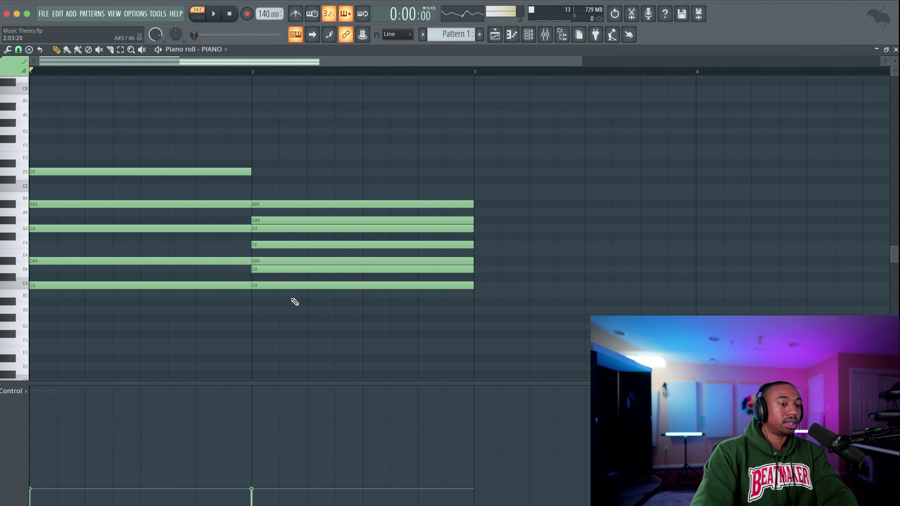
Examine the seven stamped scale notes in bar 2, working up from the root C4 to A#4.
click(274, 284)
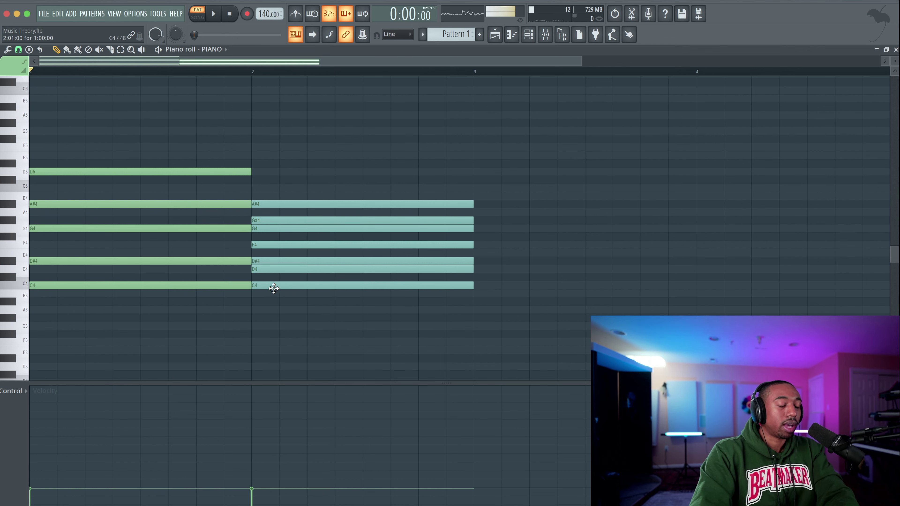
click(272, 271)
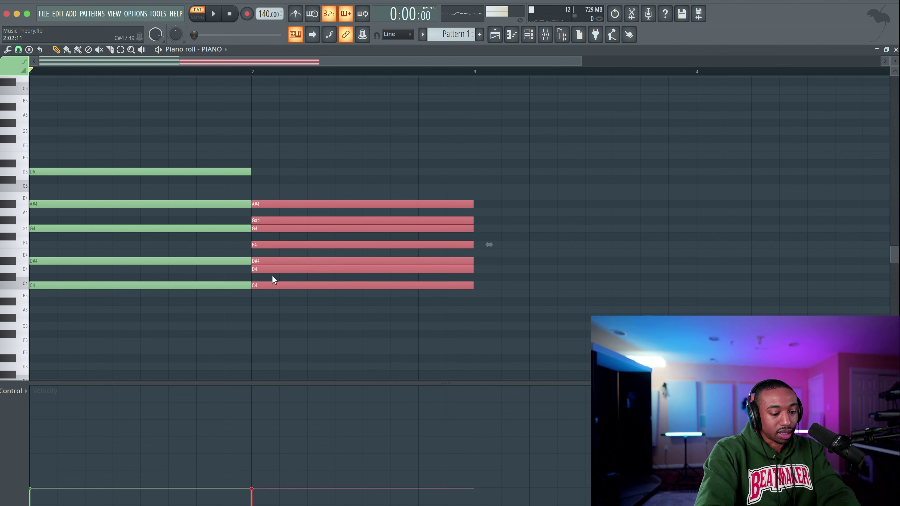
click(282, 285)
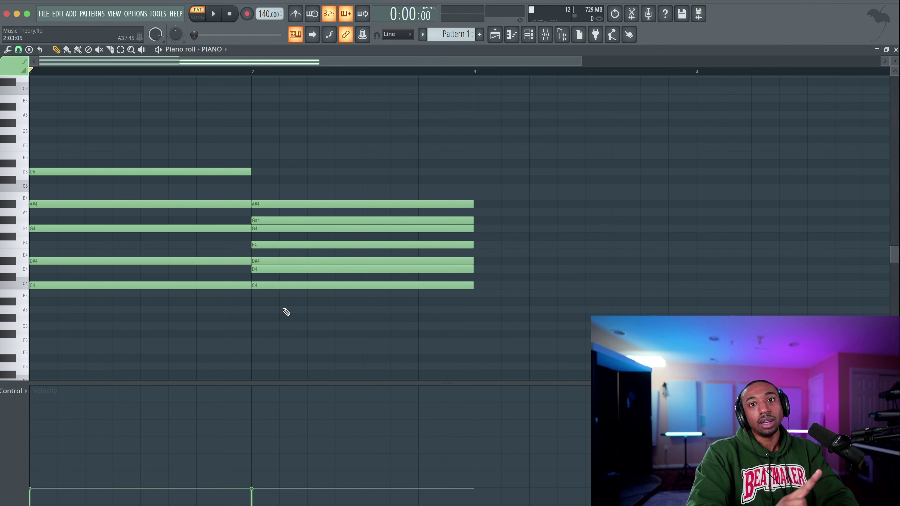
drag(278, 285, 342, 287)
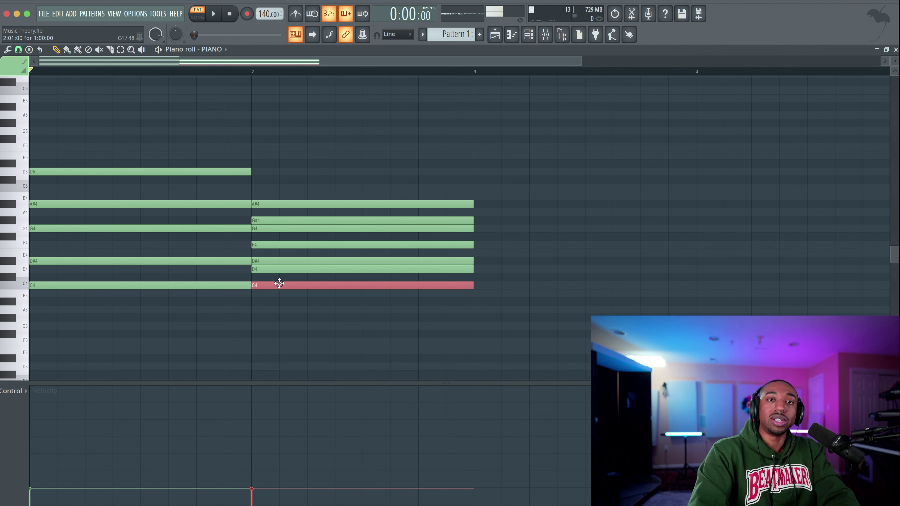
drag(287, 318, 288, 197)
click(289, 196)
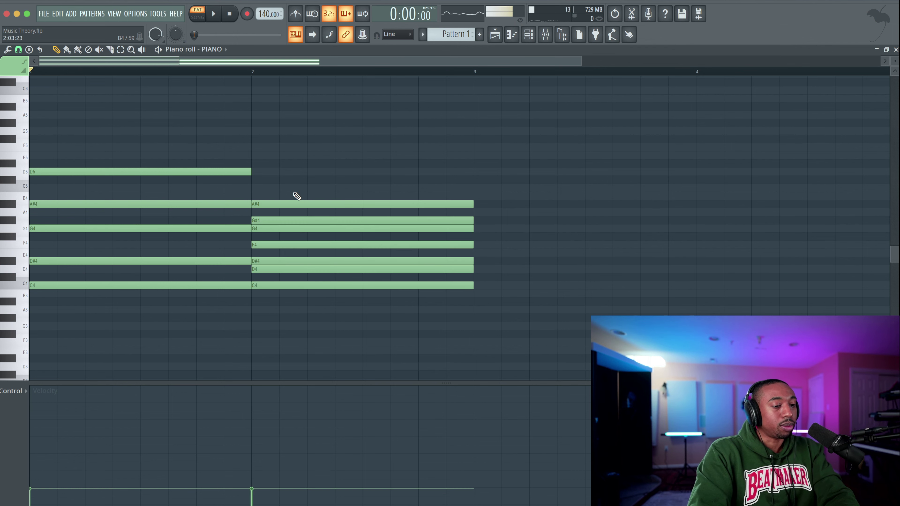
drag(291, 282, 289, 244)
click(293, 359)
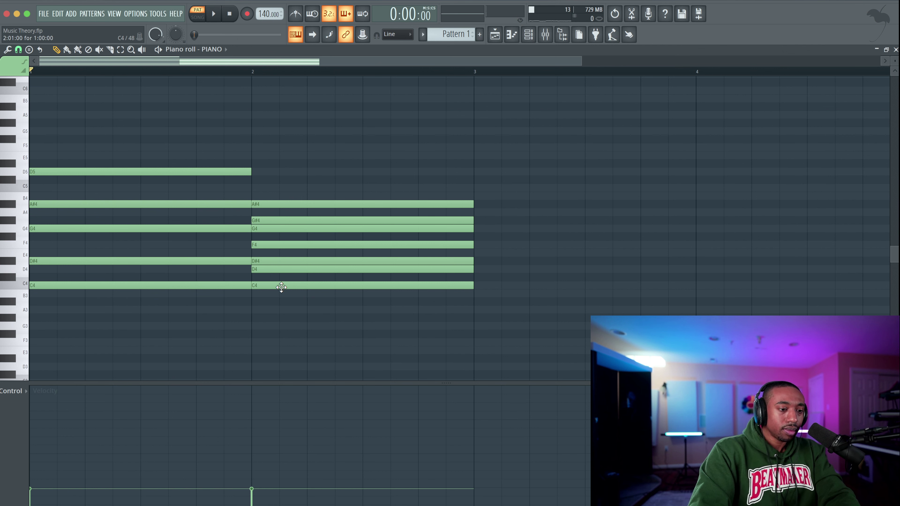
click(285, 269)
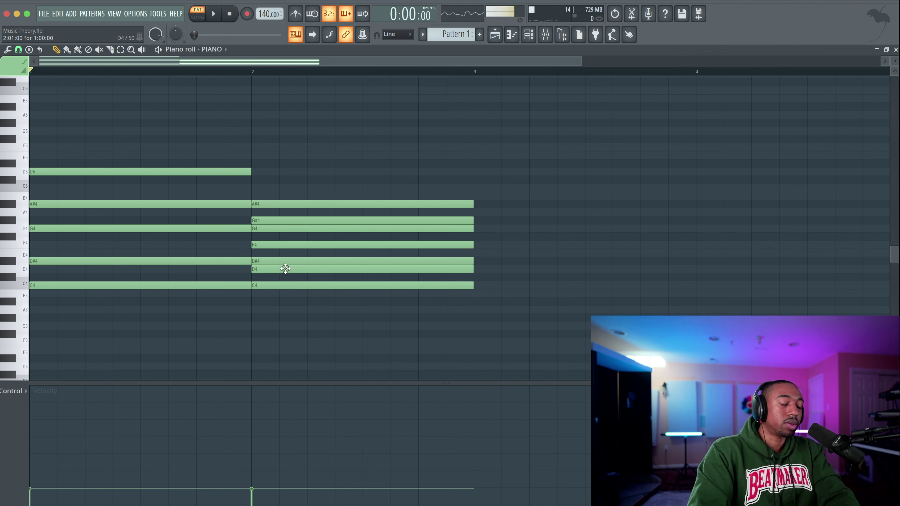
mouse_move(285, 269)
mouse_down()
mouse_move(284, 256)
mouse_move(287, 265)
mouse_move(459, 251)
mouse_move(427, 277)
mouse_move(283, 275)
mouse_up()
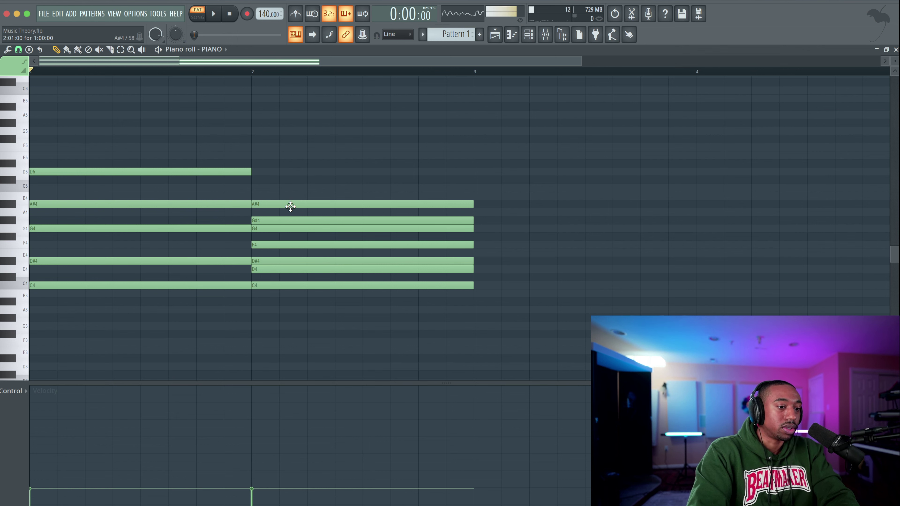
Add the octave root C5 in bar 2 and duplicate the whole scale one octave higher, up to C6.
click(257, 188)
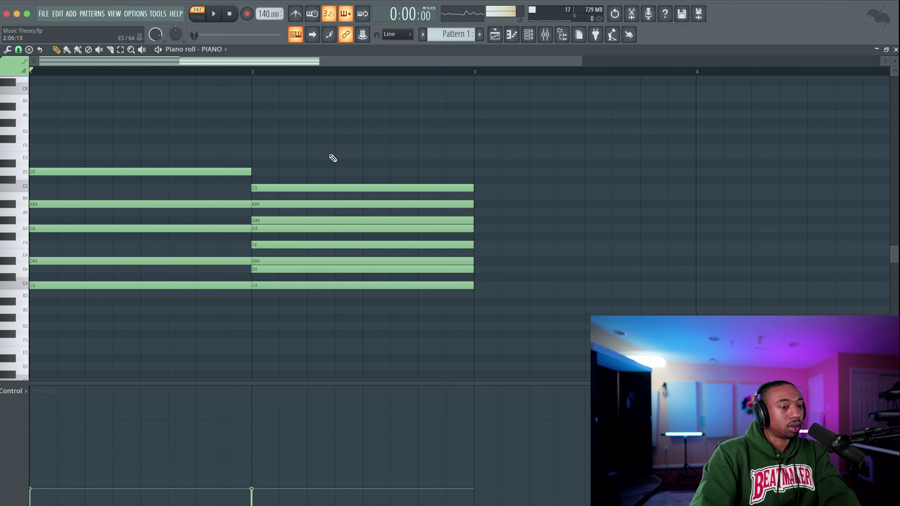
drag(327, 150, 324, 300)
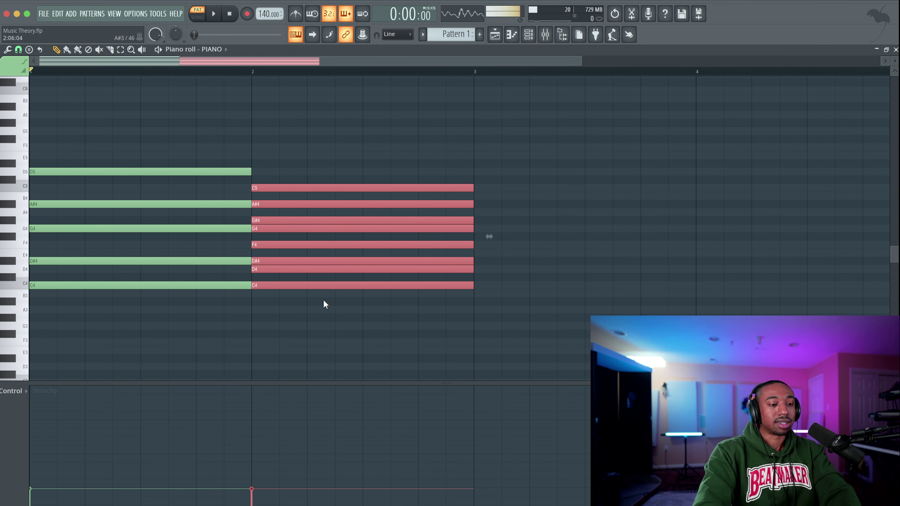
drag(270, 286, 262, 188)
click(297, 326)
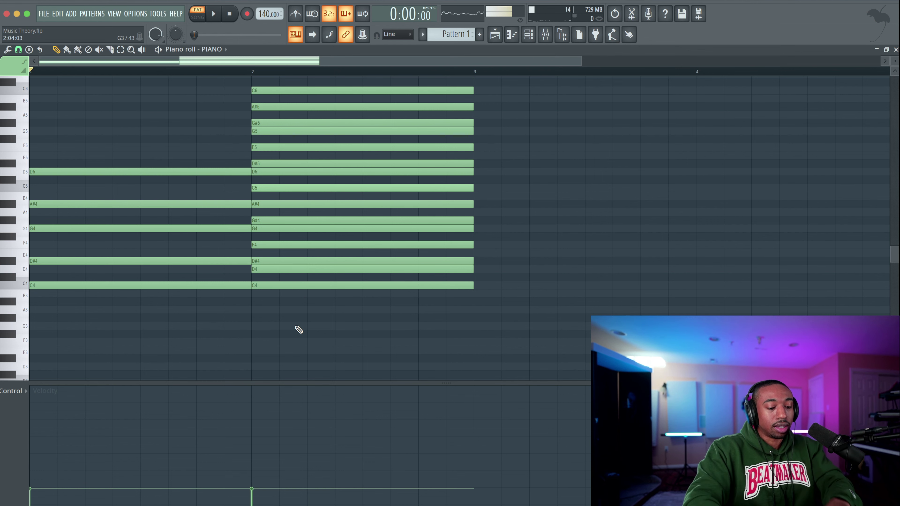
Delete the five chord notes D5, A#4, G4, D#4 and C4 from bar 1.
scroll(305, 333, down, 1)
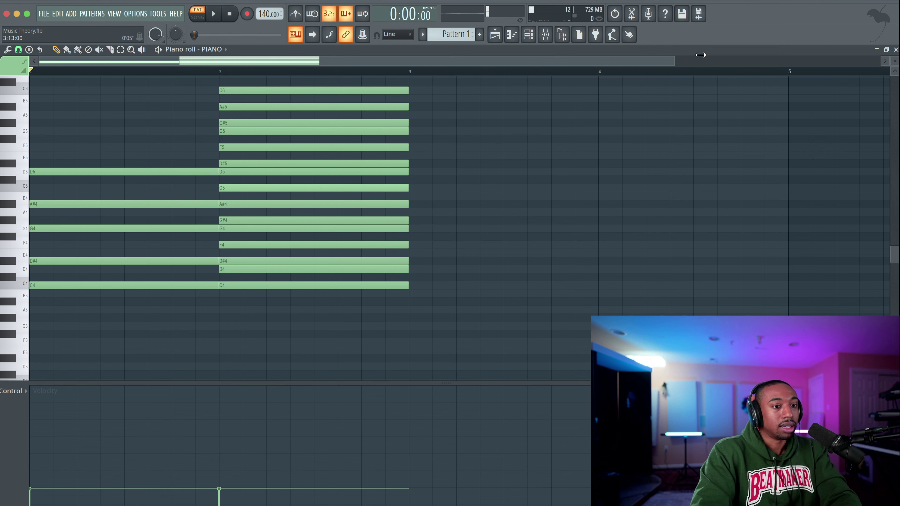
scroll(480, 243, down, 1)
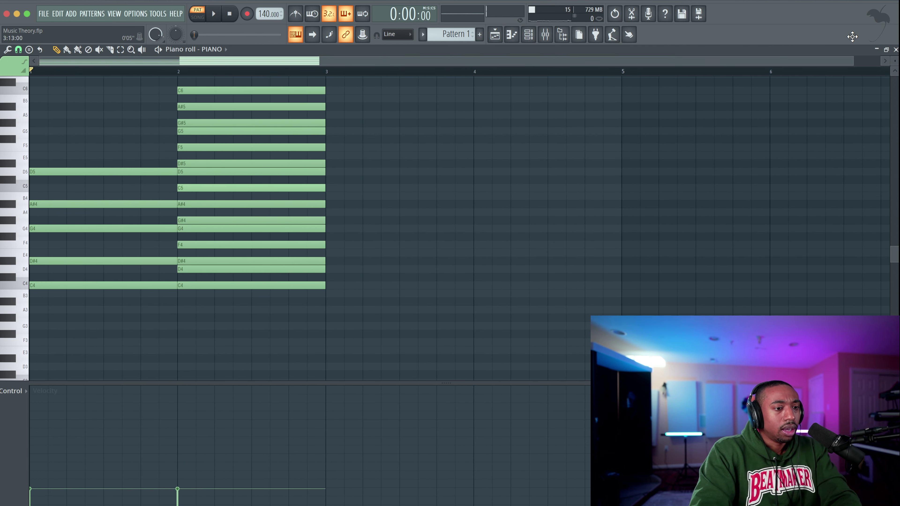
scroll(478, 244, up, 3)
scroll(212, 167, down, 2)
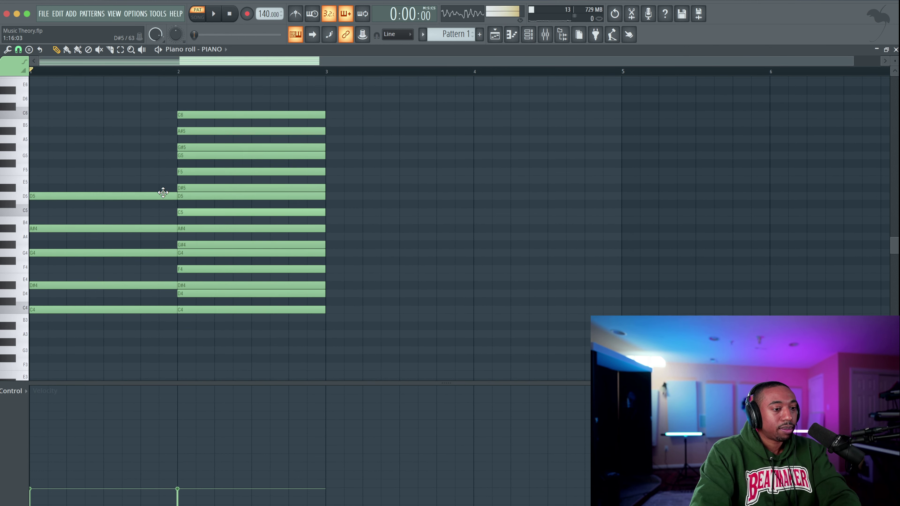
right_click(163, 196)
right_click(151, 228)
right_click(142, 252)
right_click(130, 285)
right_click(121, 309)
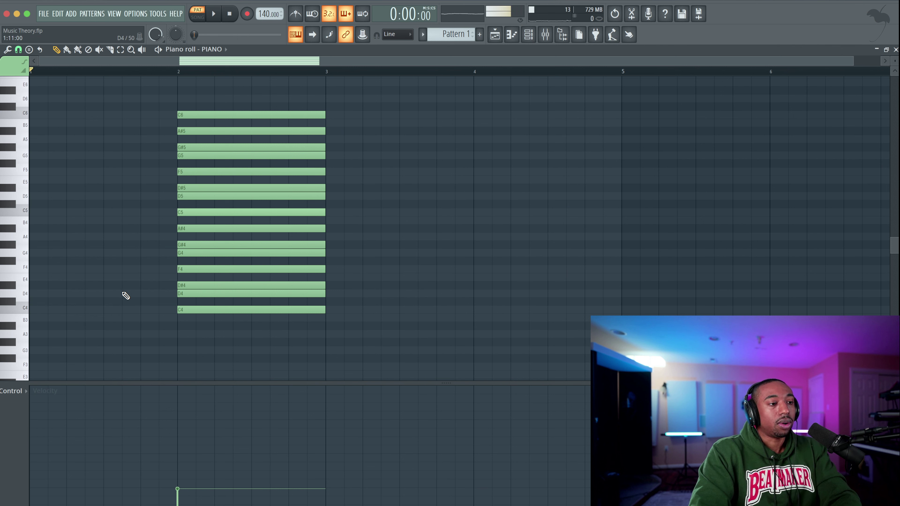
Examine the two-octave scale stack note by note from C4 to C6, leaving no note selected.
click(193, 308)
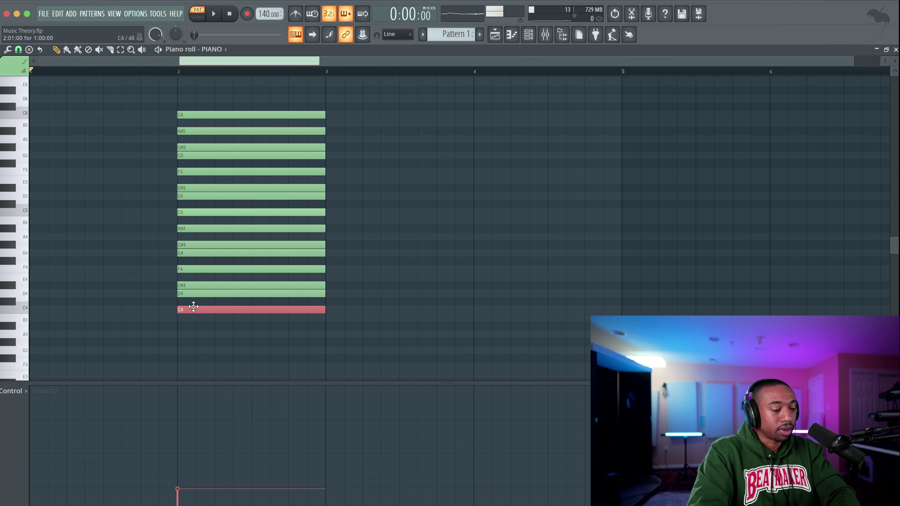
drag(183, 319, 210, 309)
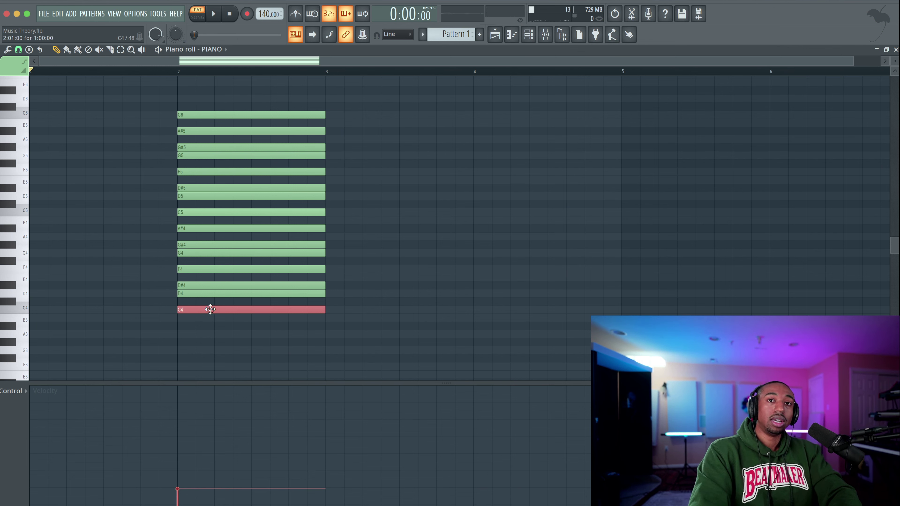
click(204, 294)
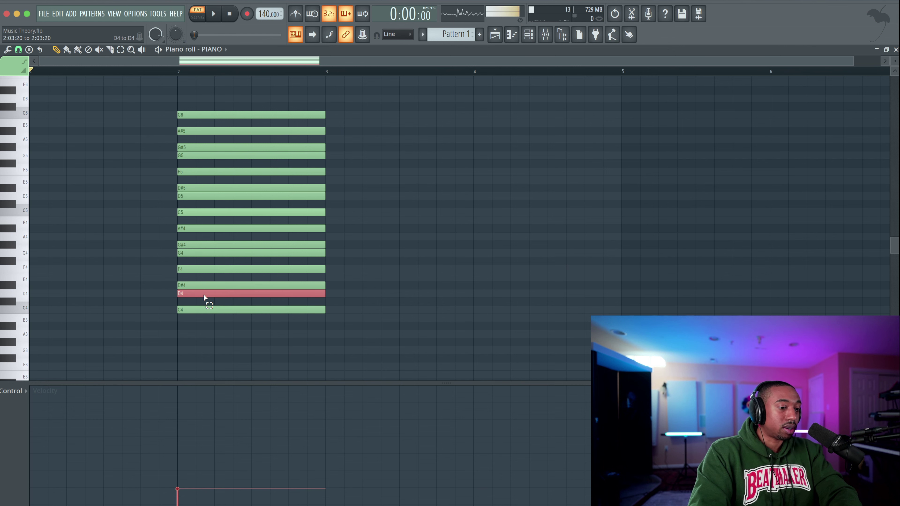
click(215, 284)
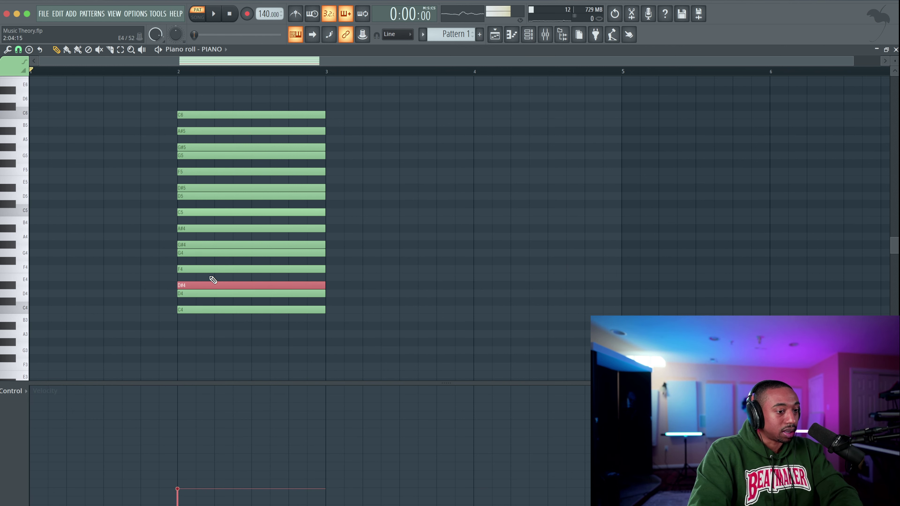
click(204, 270)
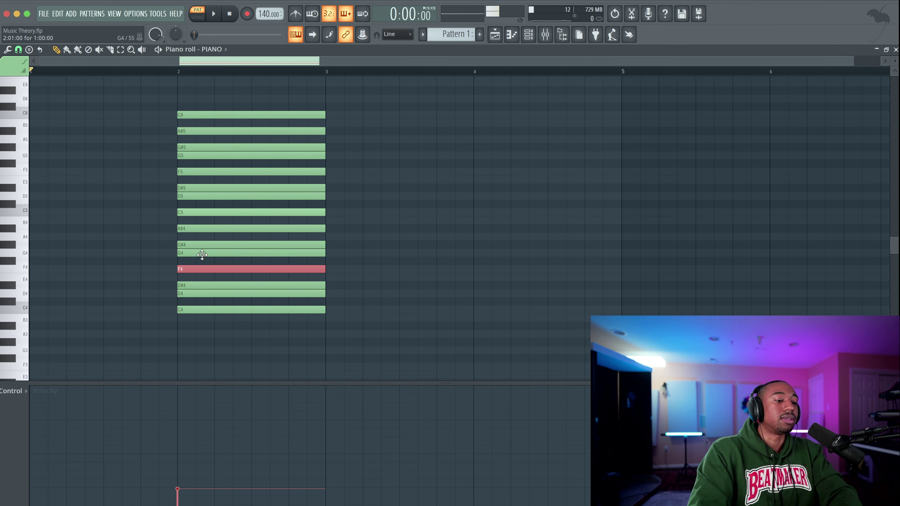
click(202, 252)
click(197, 245)
click(191, 229)
click(192, 212)
click(190, 195)
click(190, 188)
click(190, 172)
click(191, 155)
click(190, 147)
click(190, 131)
click(192, 115)
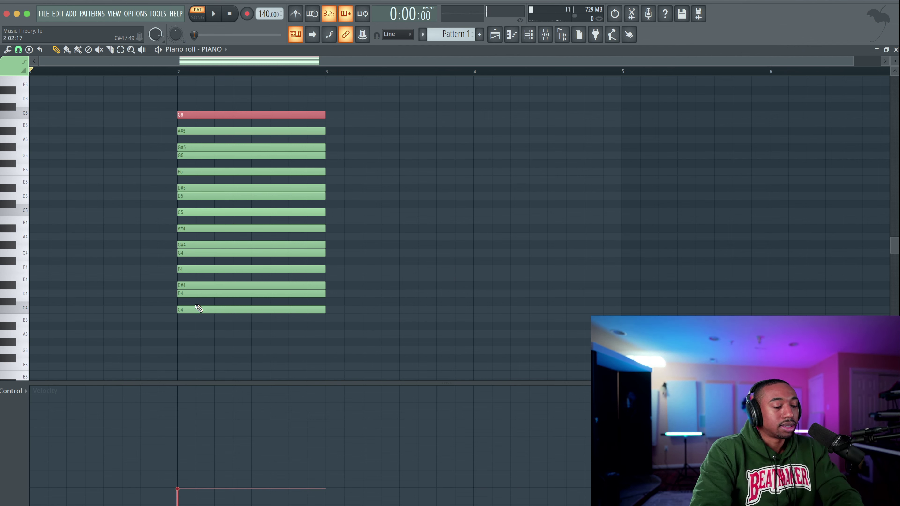
click(199, 304)
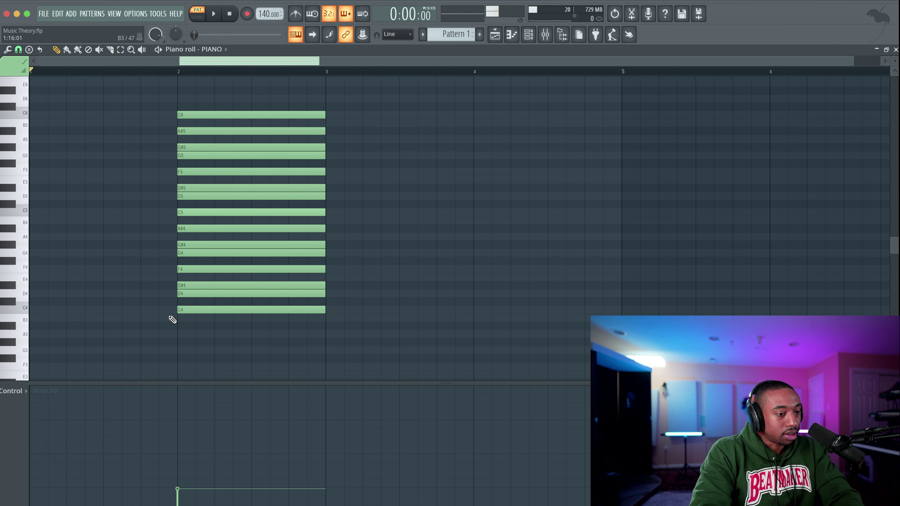
Lower the velocity of the scale notes to the minimum and move the whole stack to the start of bar 4.
drag(189, 491, 198, 503)
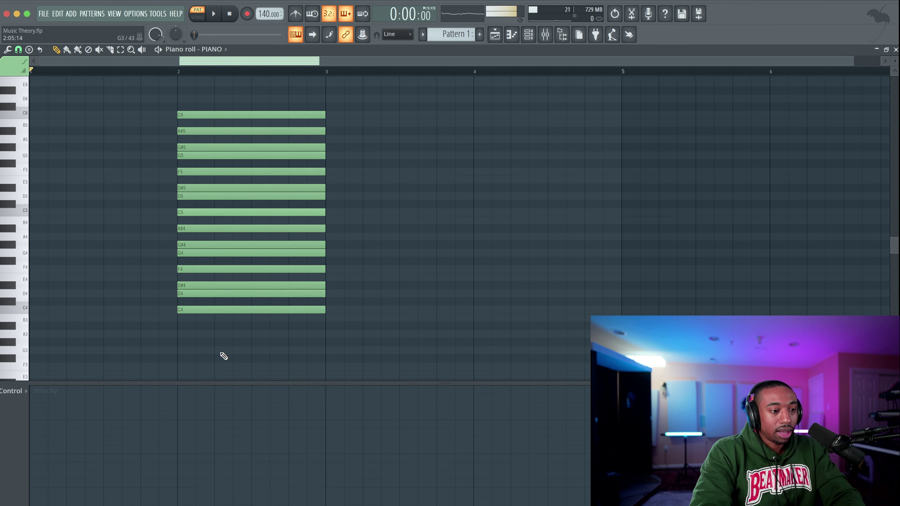
drag(225, 346, 482, 115)
click(423, 171)
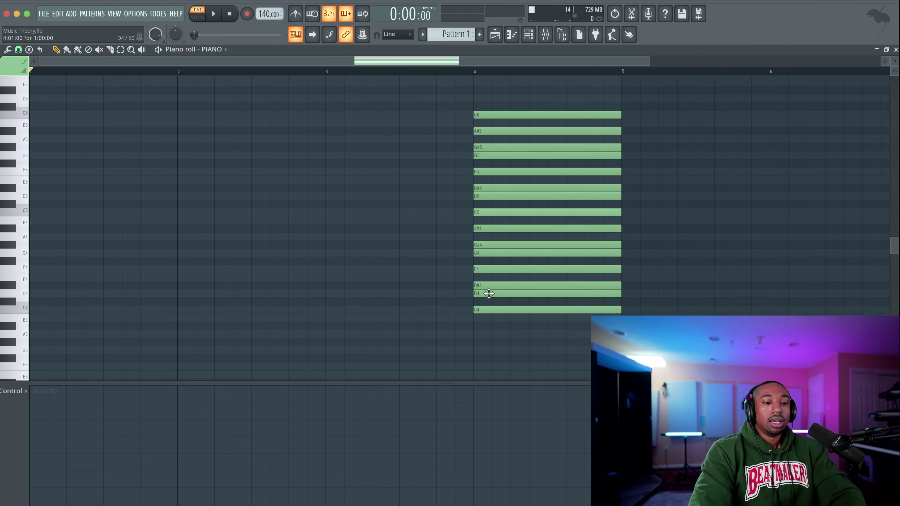
Place a one-bar C4 root note at the start of bar 1 and raise its velocity.
click(484, 310)
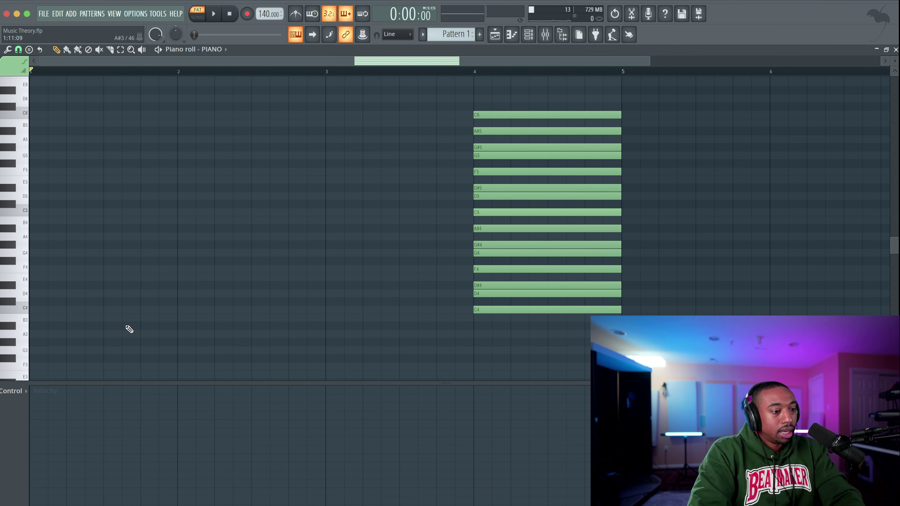
click(51, 302)
drag(30, 307, 30, 310)
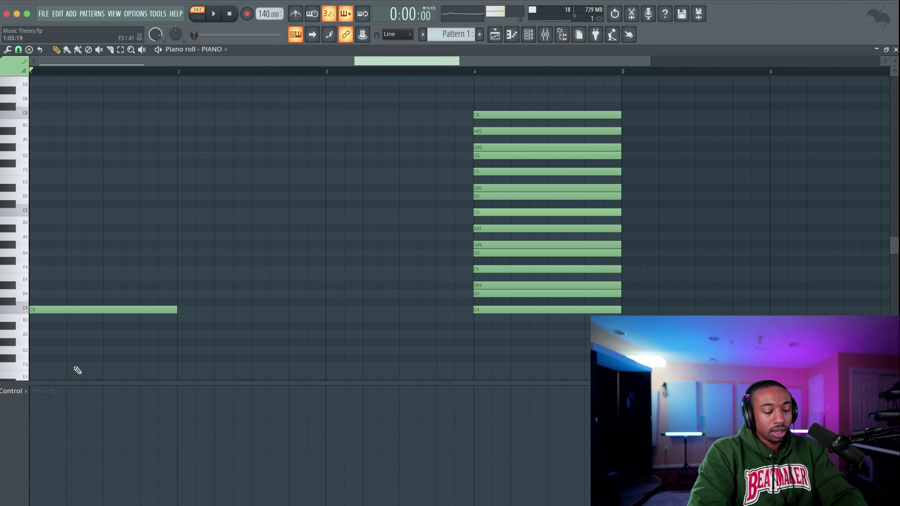
Mark C4, D#4 and G4 in the bar 4 scale stack and place a one-bar D#4 note above the bar 1 root.
click(480, 310)
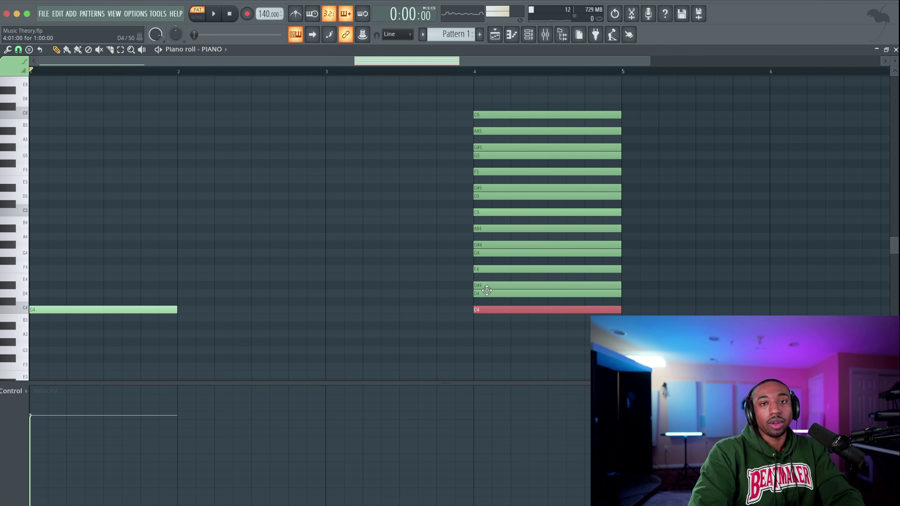
drag(464, 307, 492, 308)
ctrl+click(492, 287)
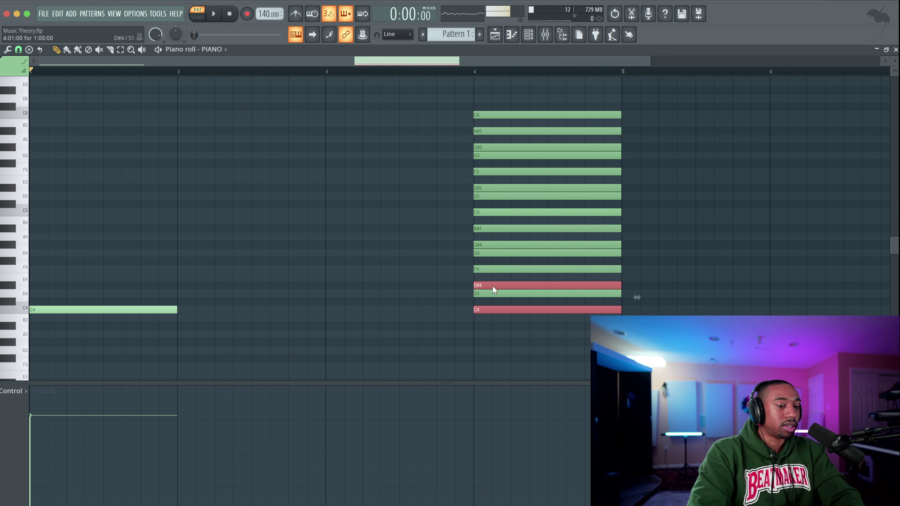
ctrl+click(487, 254)
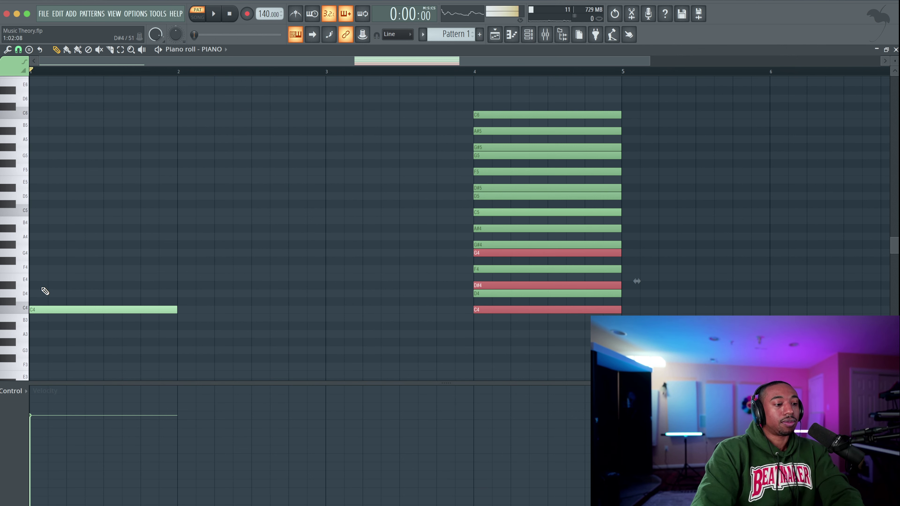
click(43, 285)
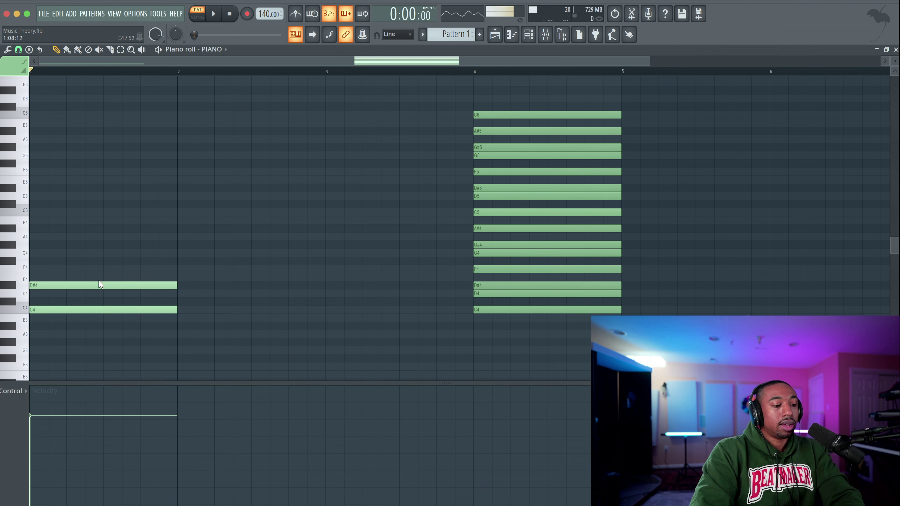
Lower the velocity of the C4 and D#4 notes in bar 1 together, leaving both unselected.
ctrl+click(94, 286)
ctrl+click(142, 309)
drag(67, 446, 32, 468)
click(98, 339)
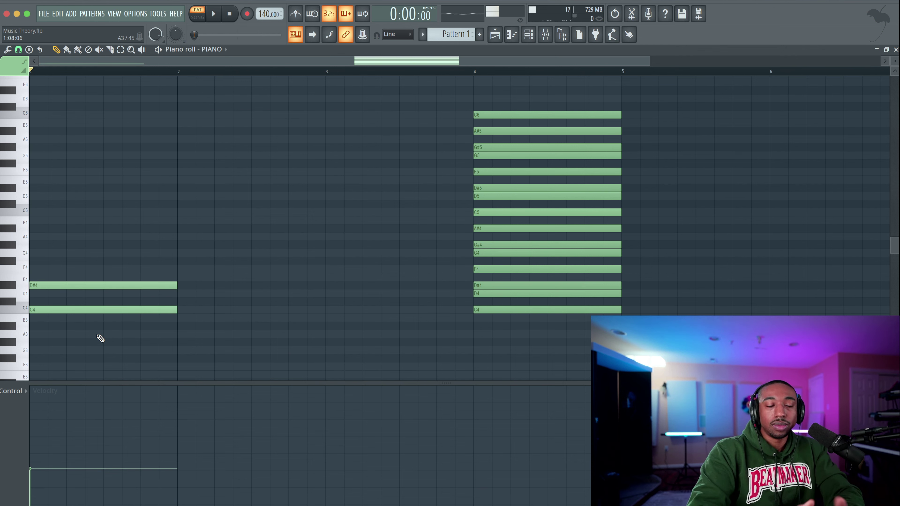
Pick out C4, D#4 and G4 in the scale stack again and add a one-bar G4 note to complete the bar 1 triad.
drag(126, 323, 134, 256)
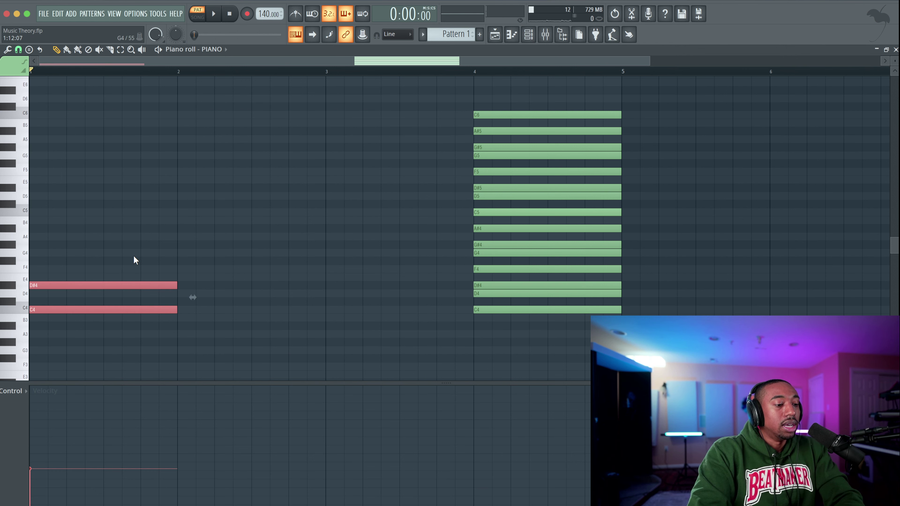
click(506, 321)
click(505, 311)
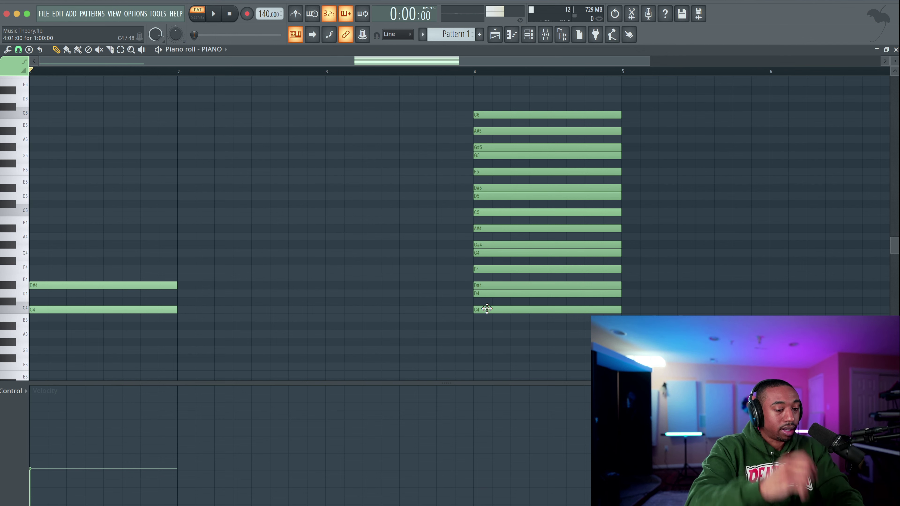
click(482, 310)
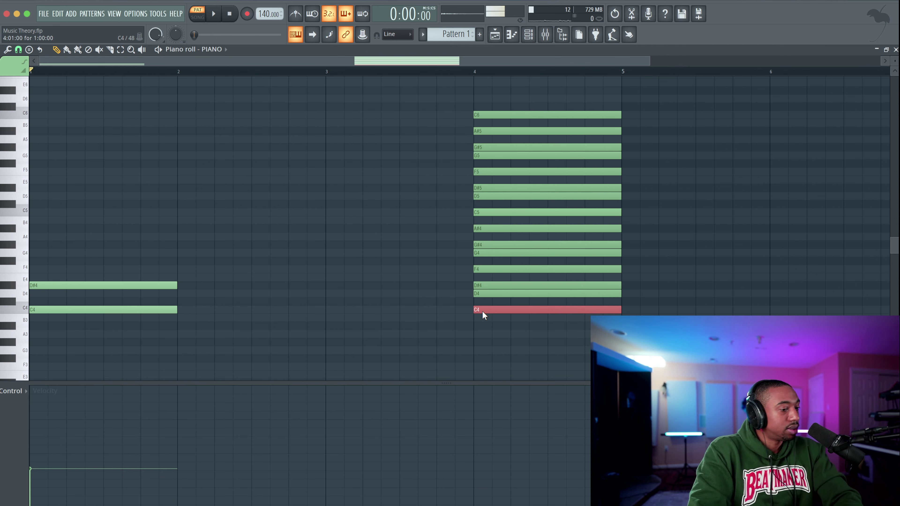
ctrl+click(487, 286)
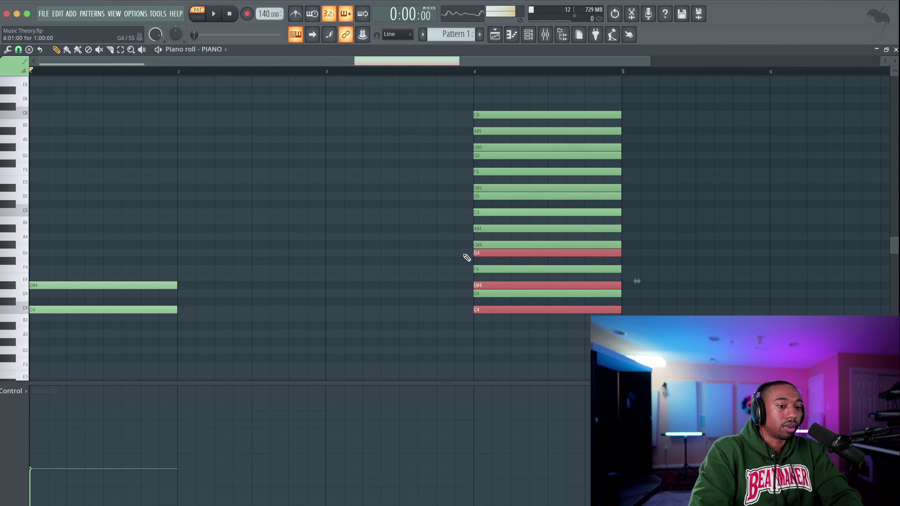
click(44, 255)
drag(67, 254, 63, 345)
key(ctrl+d)
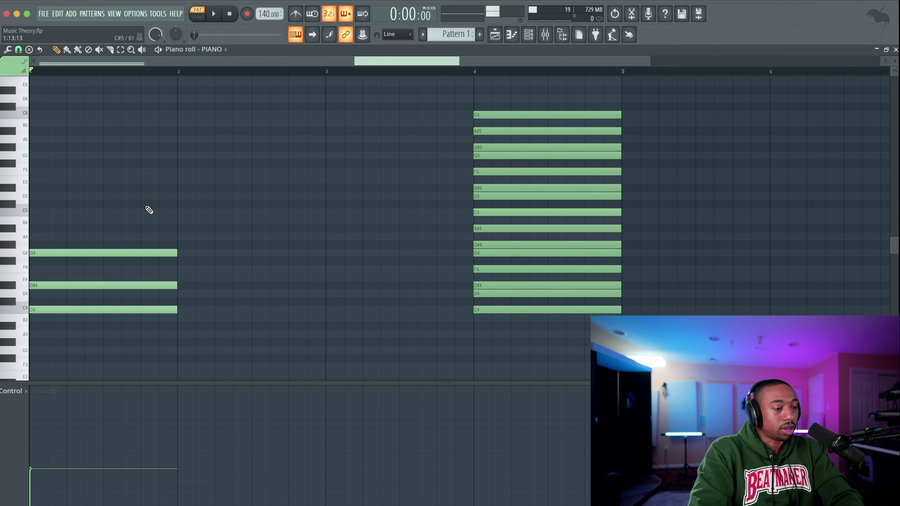
Transpose the bar 1 triad and the scale stack up one octave, and play the chord back.
key(space)
key(space)
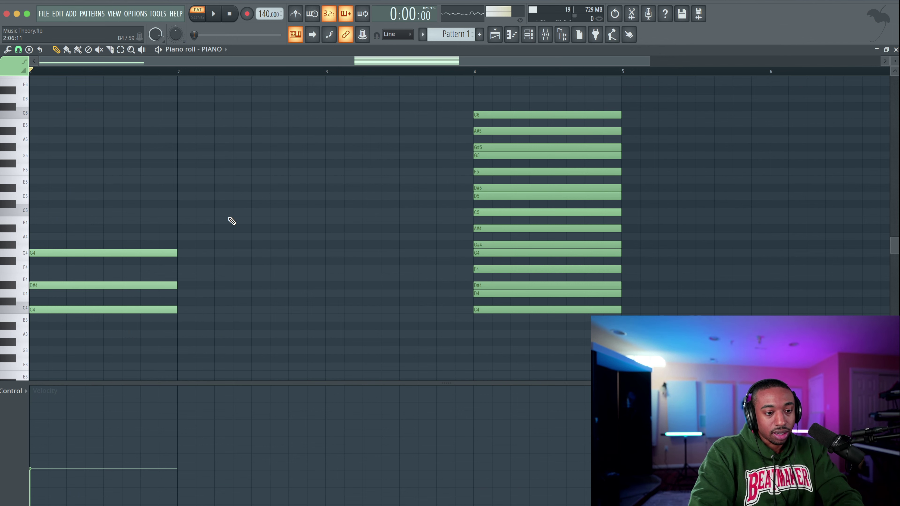
key(ctrl+Up)
key(space)
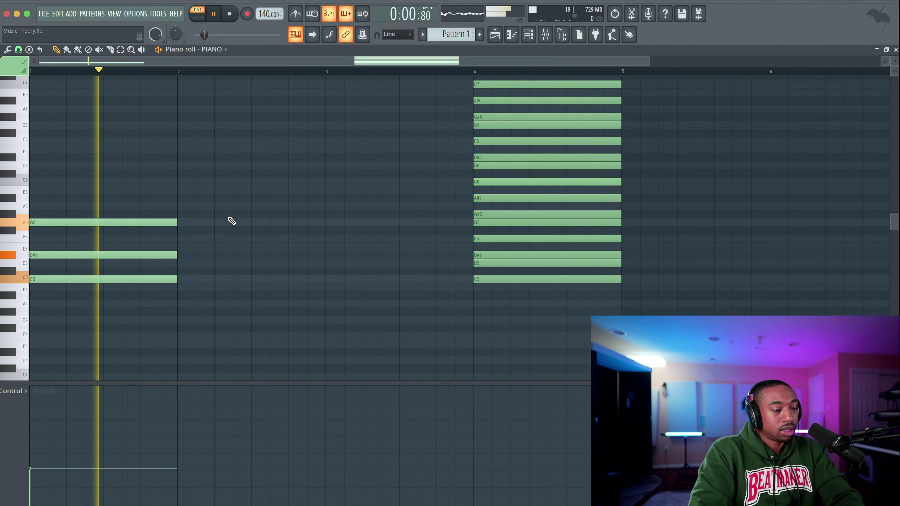
key(space)
key(space)
key(space)
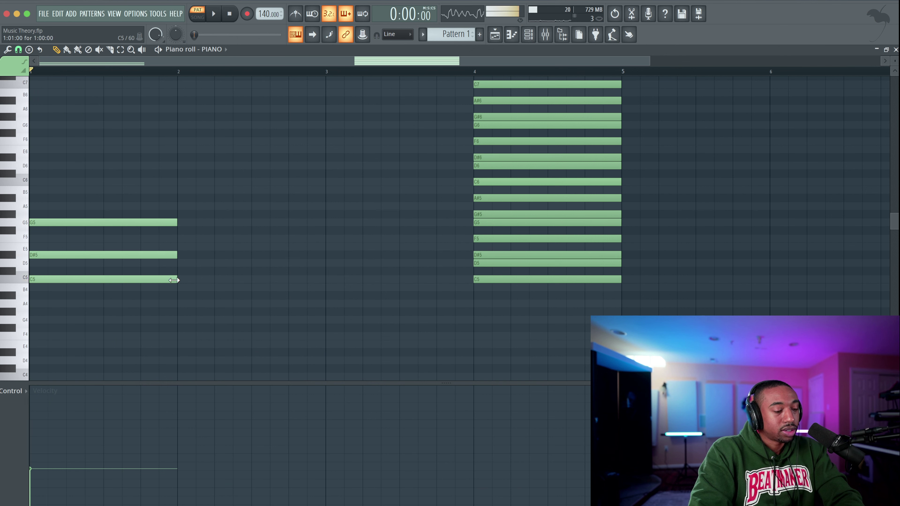
key(space)
key(space)
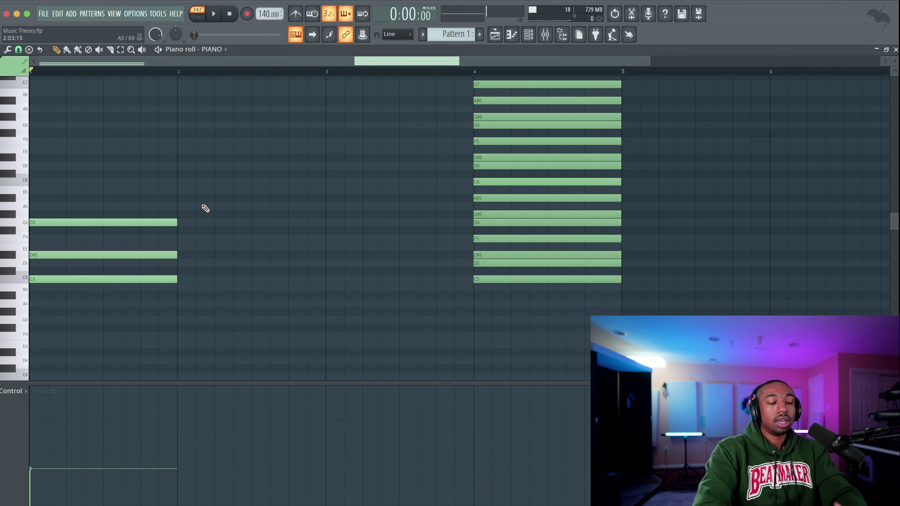
Examine the bar 1 triad by highlighting its root C5, its D#5 and all three notes together.
click(129, 280)
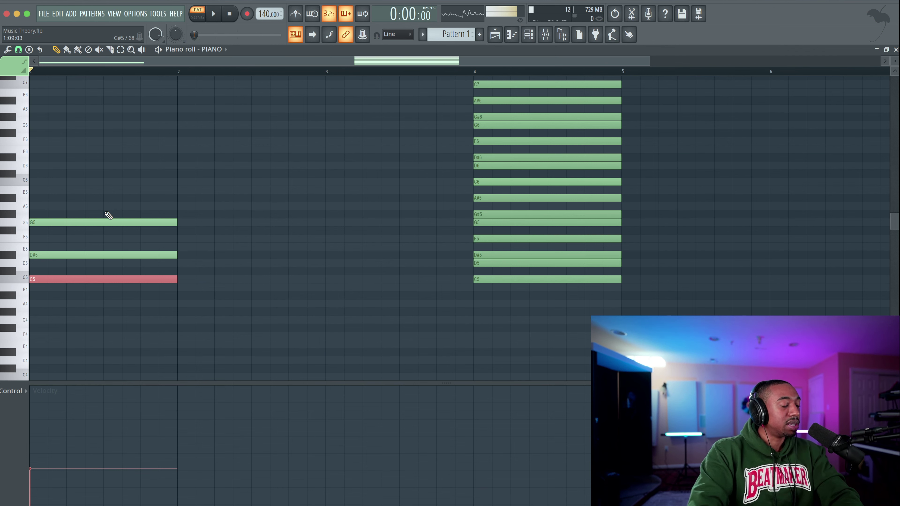
drag(73, 282, 53, 257)
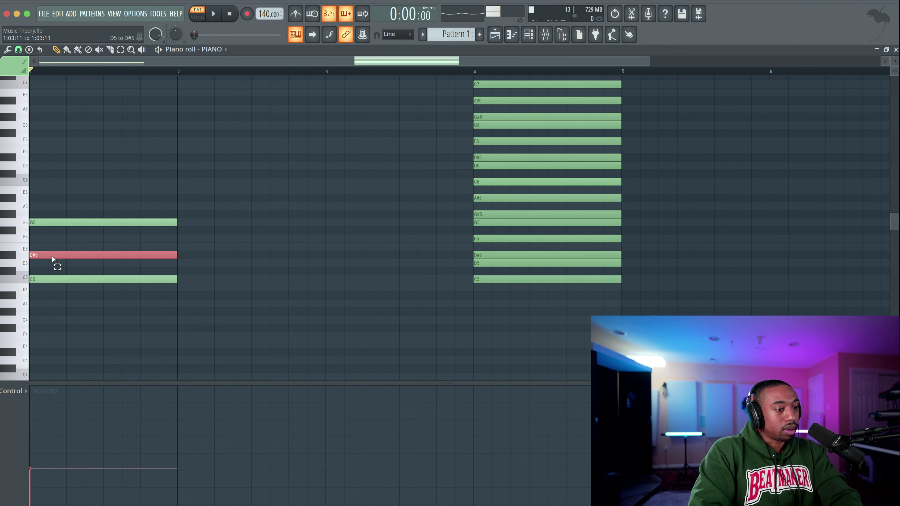
drag(54, 219, 54, 298)
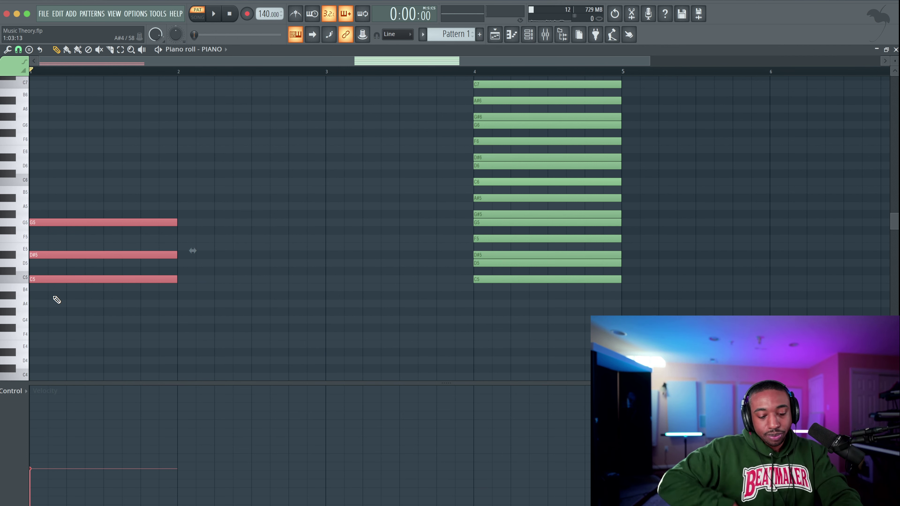
drag(57, 300, 73, 181)
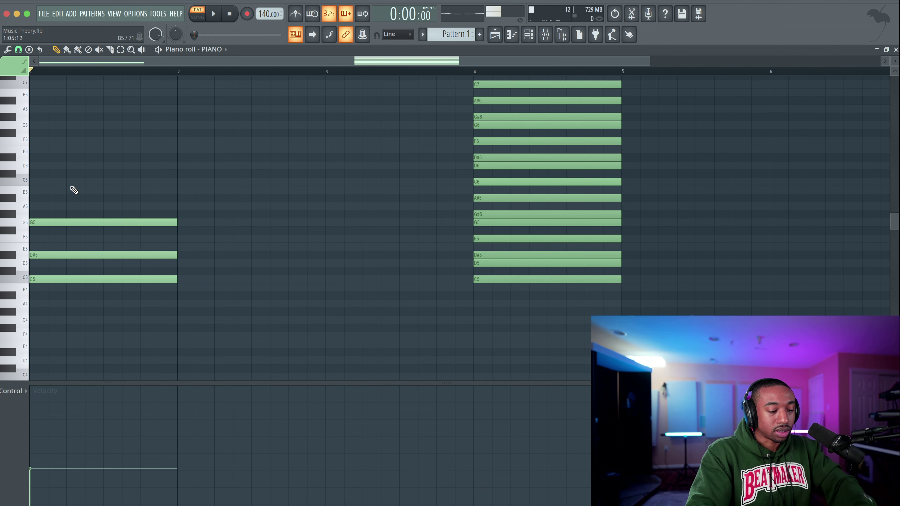
drag(161, 289, 129, 273)
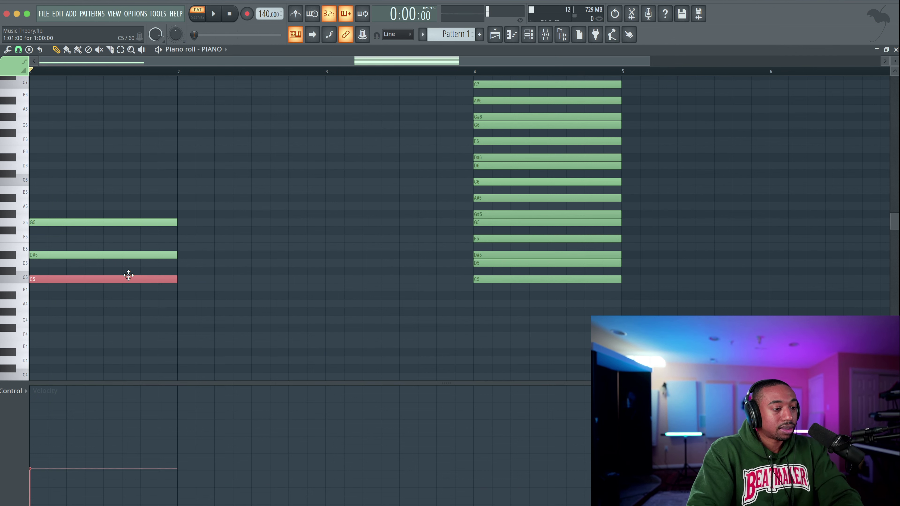
drag(105, 201, 95, 299)
Mark C5, D#5, G5 and A#5 in the scale stack and add a one-bar A#5 note to the bar 1 chord.
click(491, 279)
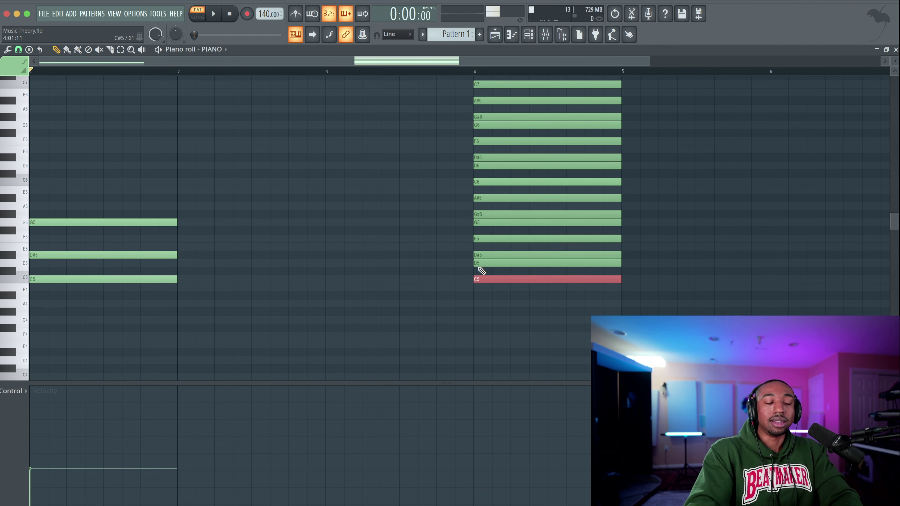
shift+click(486, 255)
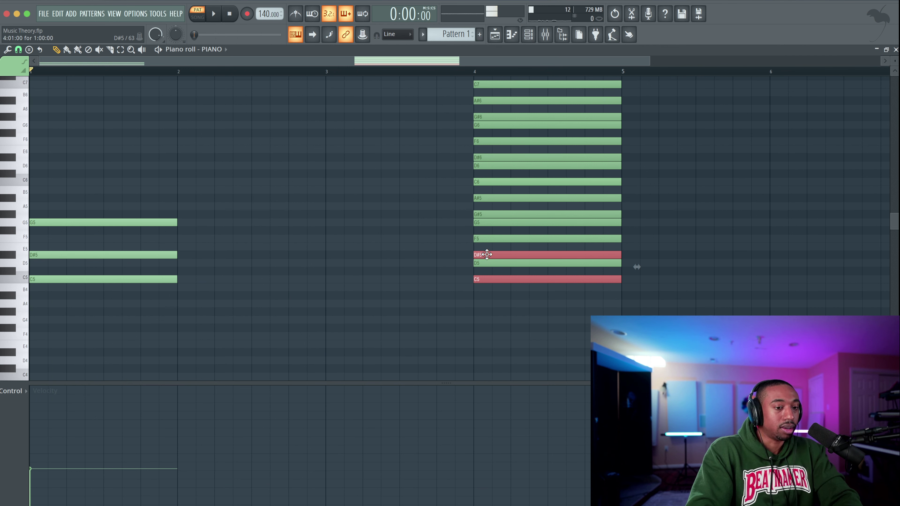
shift+click(490, 222)
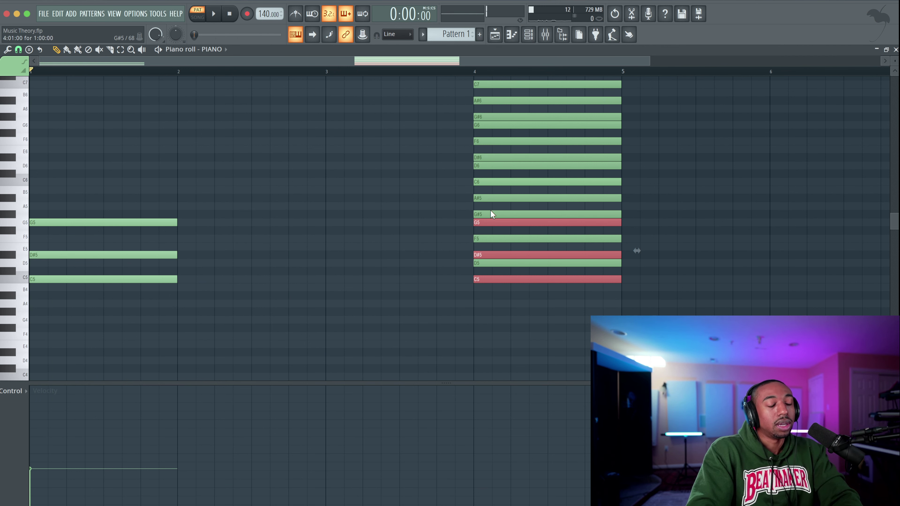
shift+click(489, 198)
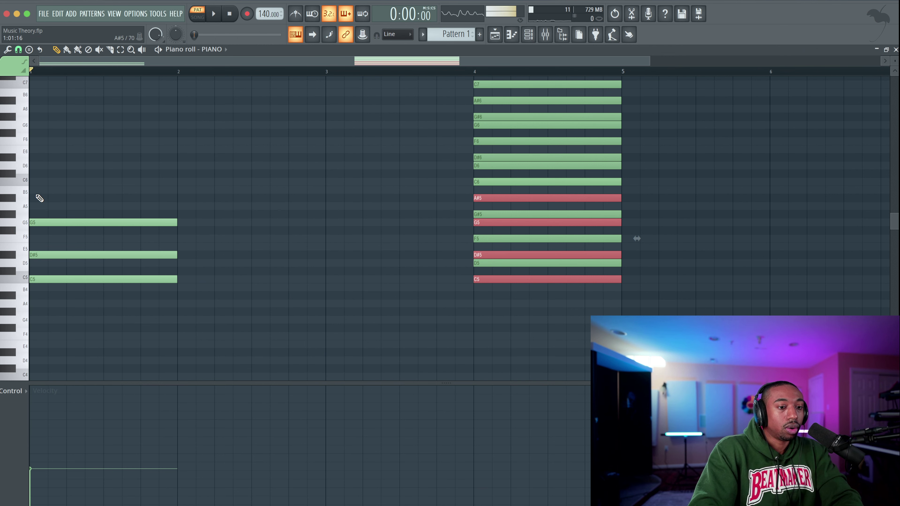
click(36, 200)
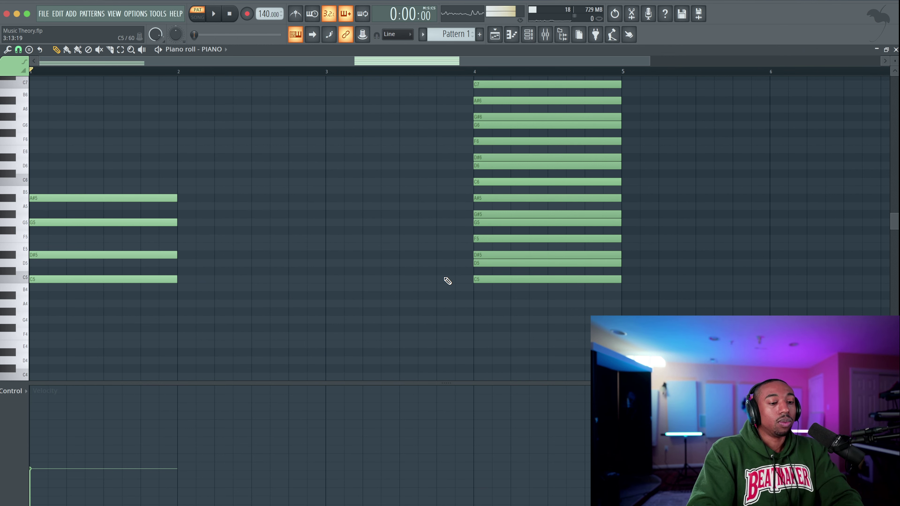
Count up the scale stack note by note from C5 to D6 to find the ninth degree.
click(490, 278)
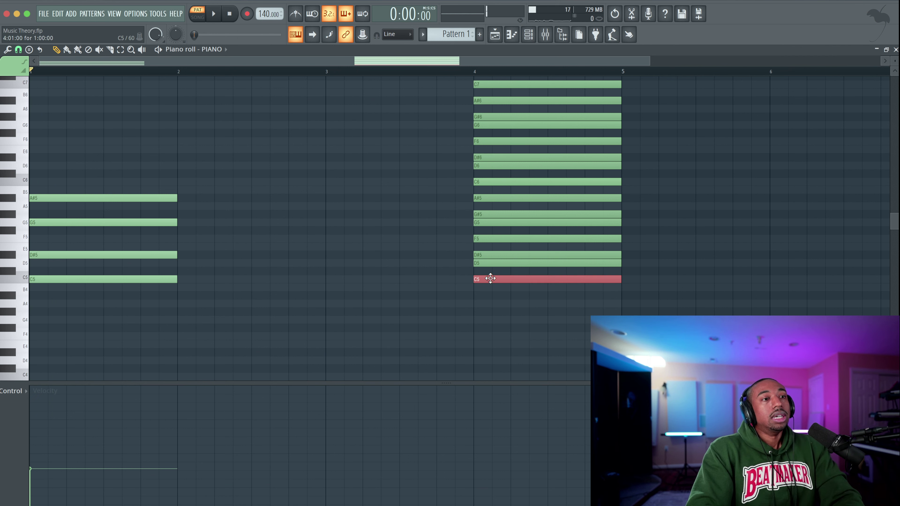
click(491, 278)
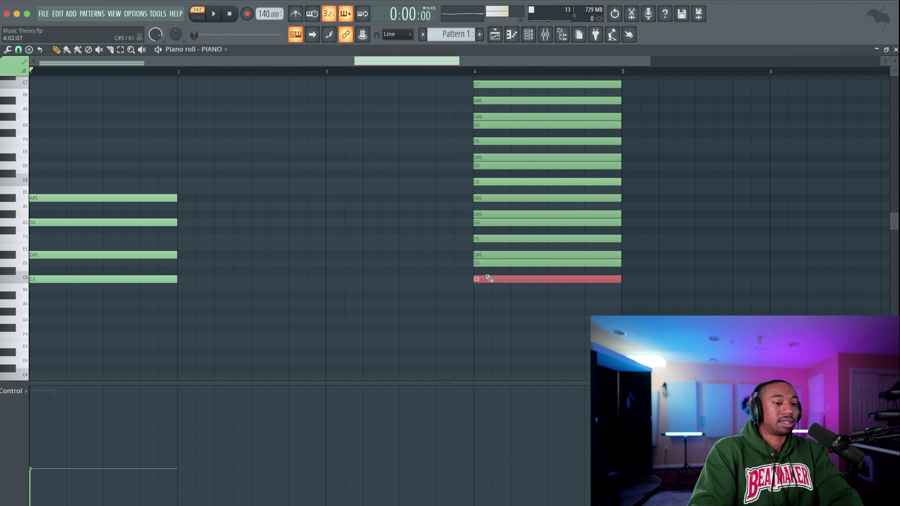
click(484, 264)
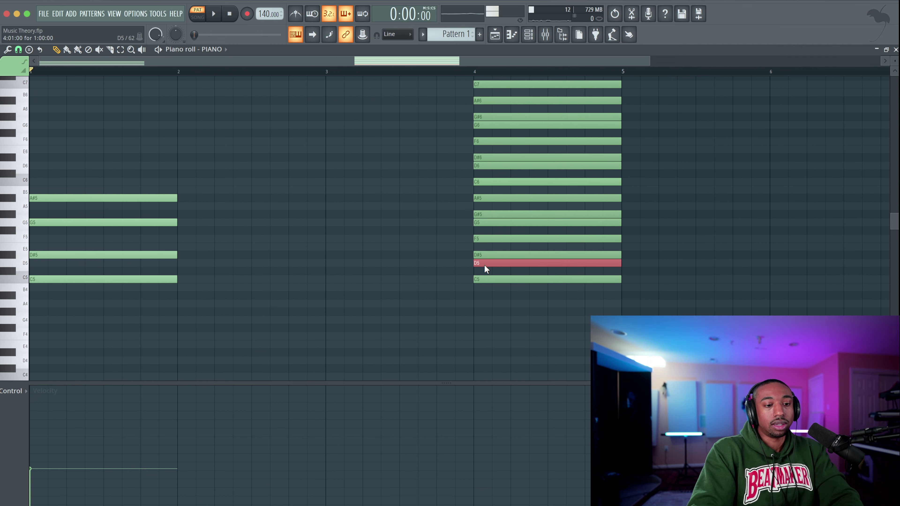
click(490, 253)
click(488, 238)
click(490, 223)
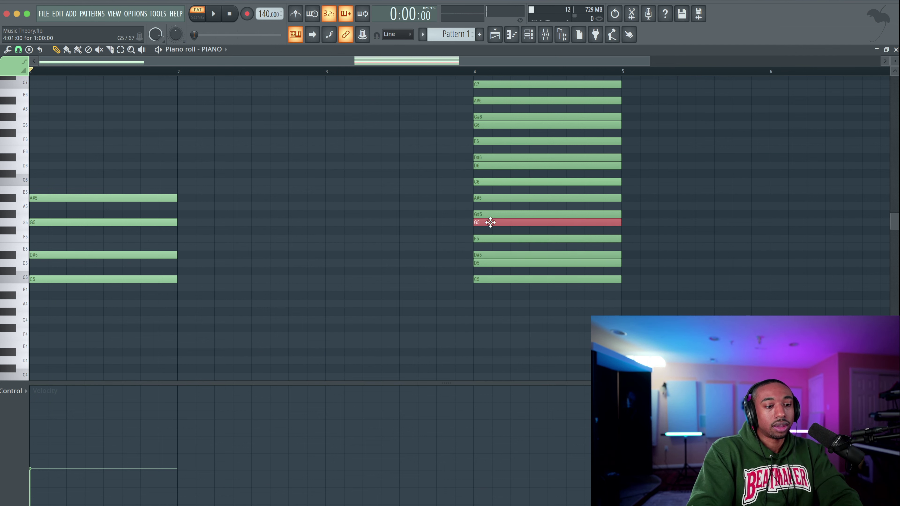
click(490, 213)
click(488, 197)
click(490, 182)
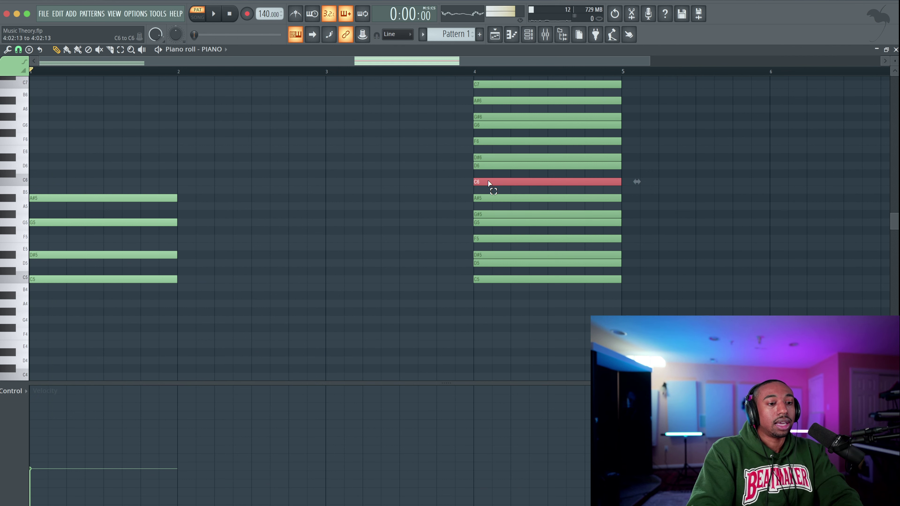
click(489, 166)
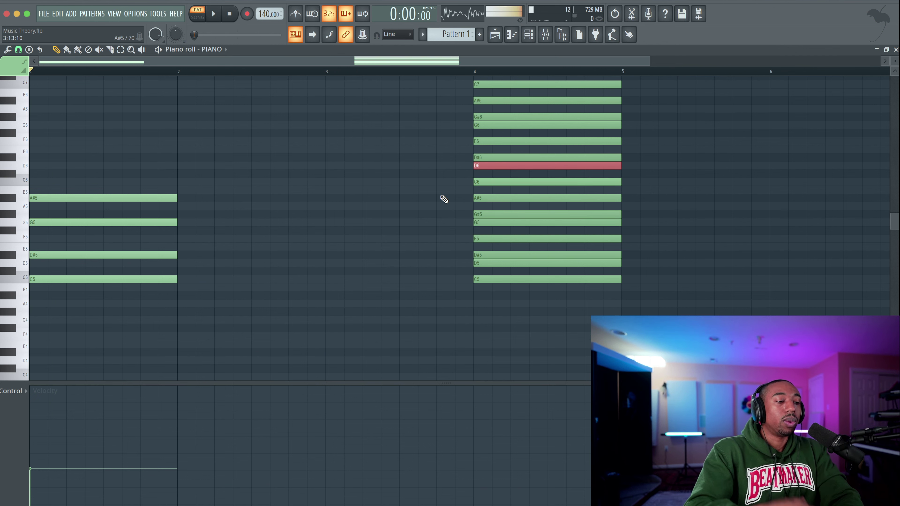
Examine the four-note chord in bar 1 by highlighting it and marking A#5 in the scale stack.
drag(191, 195, 128, 304)
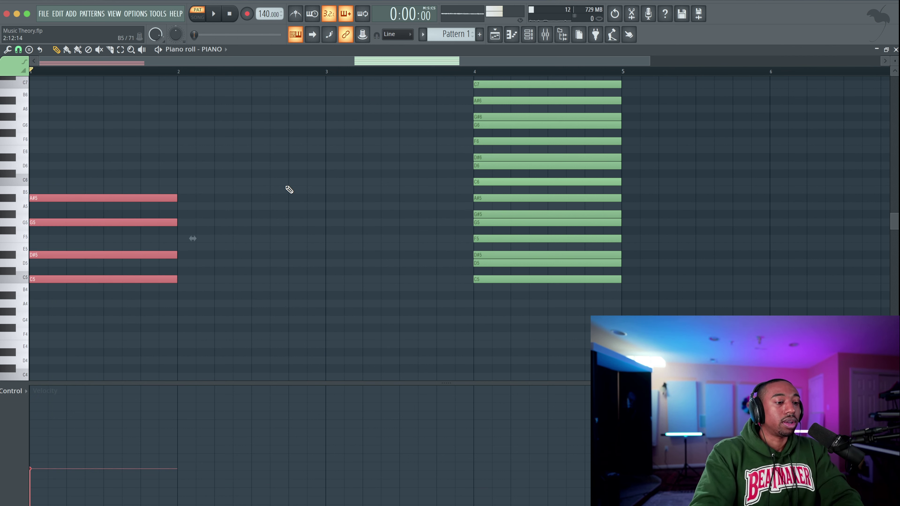
click(490, 198)
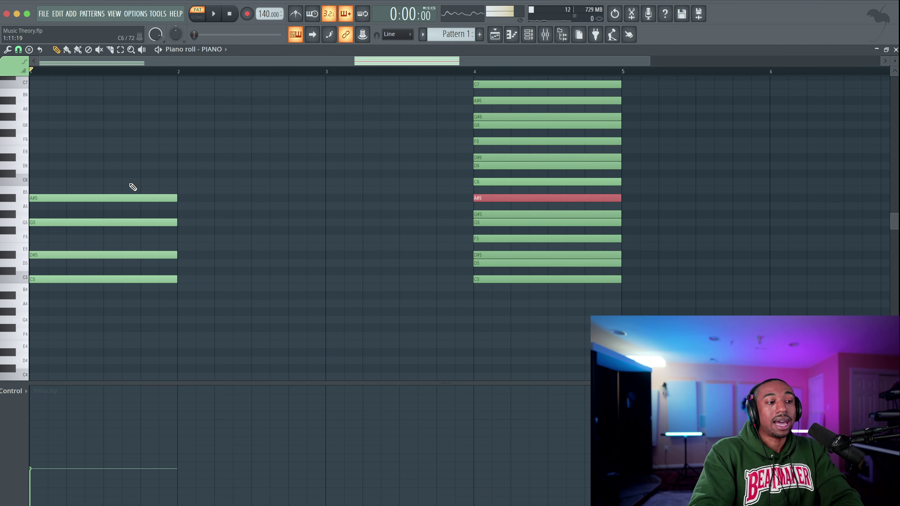
drag(137, 169, 85, 293)
drag(173, 209, 72, 297)
drag(200, 306, 131, 283)
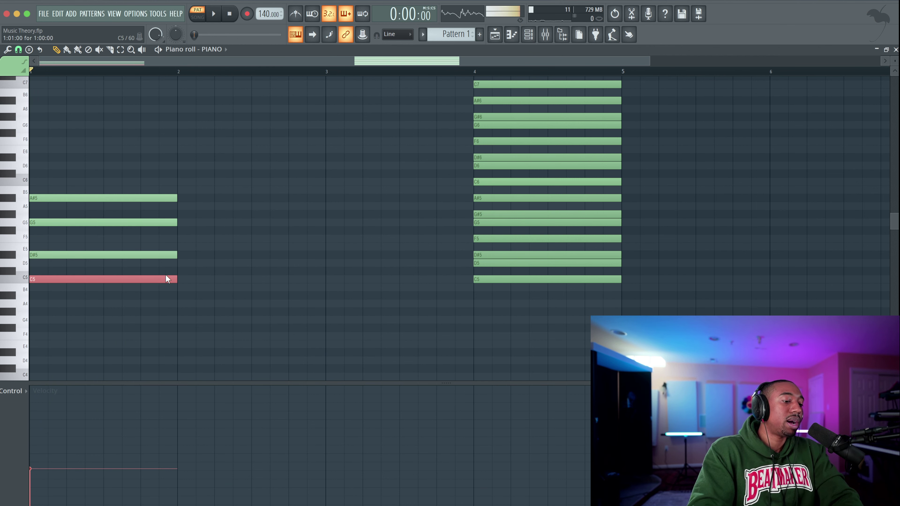
Highlight C5, D#5, G5 and A#5 in bar 1 one after another and play the chord back.
click(170, 278)
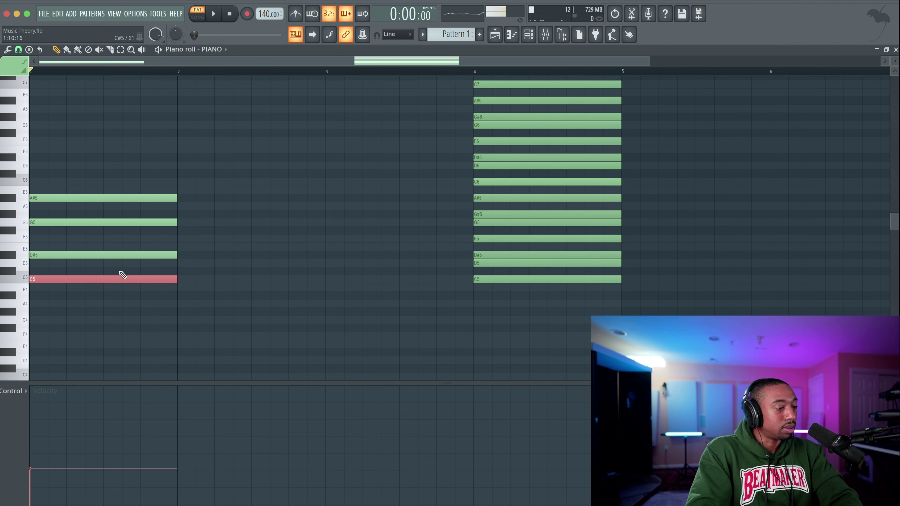
drag(144, 265, 117, 253)
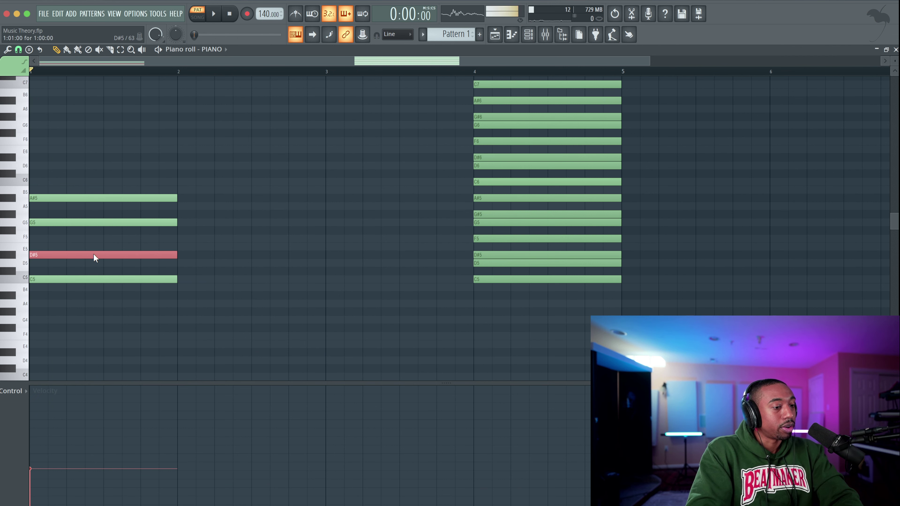
drag(134, 219, 93, 223)
mouse_move(132, 189)
mouse_down()
mouse_move(135, 201)
mouse_move(134, 187)
mouse_up()
click(169, 164)
key(space)
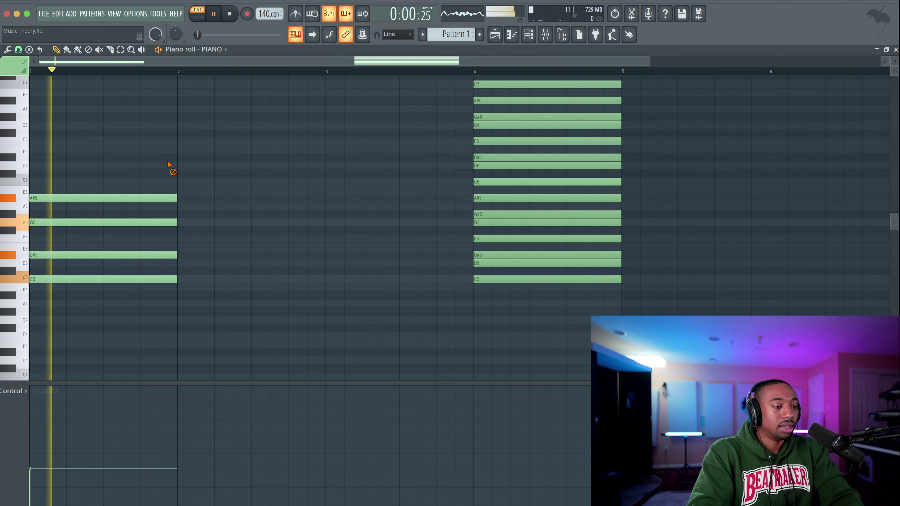
key(space)
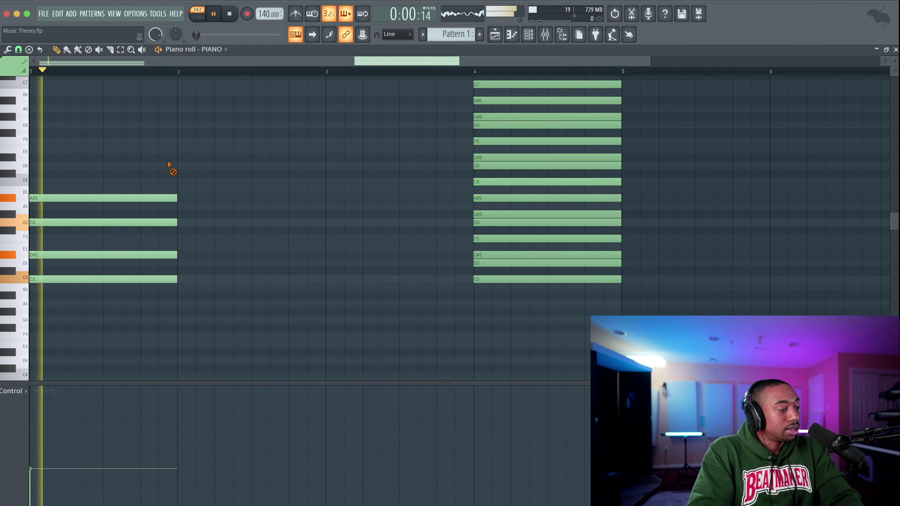
key(space)
Highlight all four notes of the bar 1 seventh chord as a group, then clear the selection.
drag(196, 174, 101, 308)
click(133, 307)
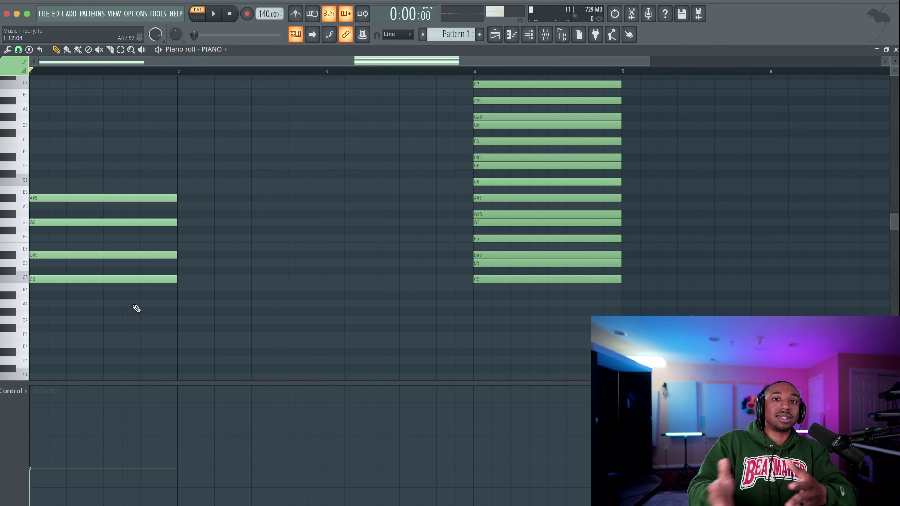
drag(137, 308, 130, 195)
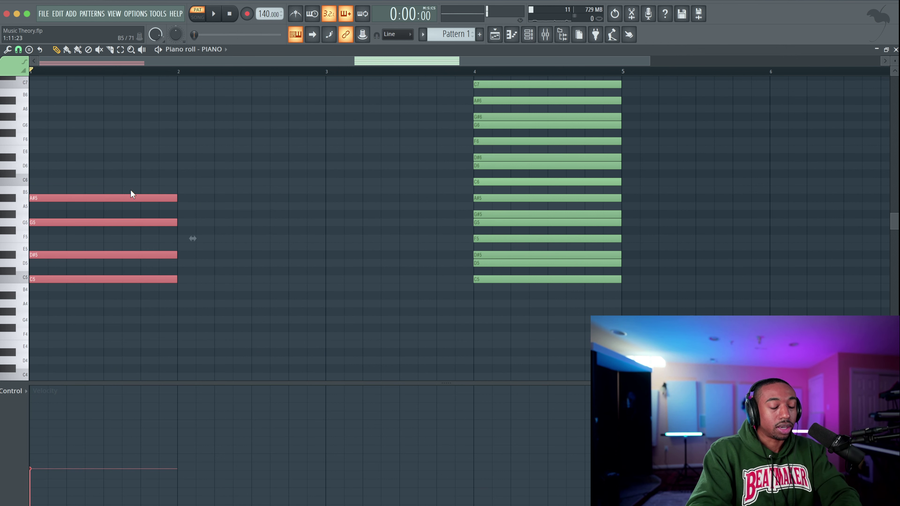
drag(149, 194, 129, 192)
ctrl+click(127, 287)
click(171, 163)
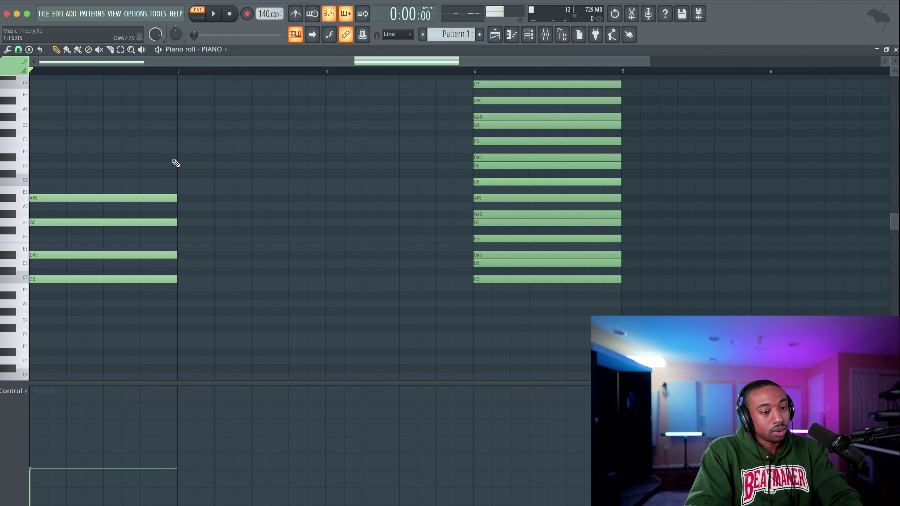
Play back the bar 1 seventh chord and mark its top note, A#5.
key(space)
key(space)
click(172, 197)
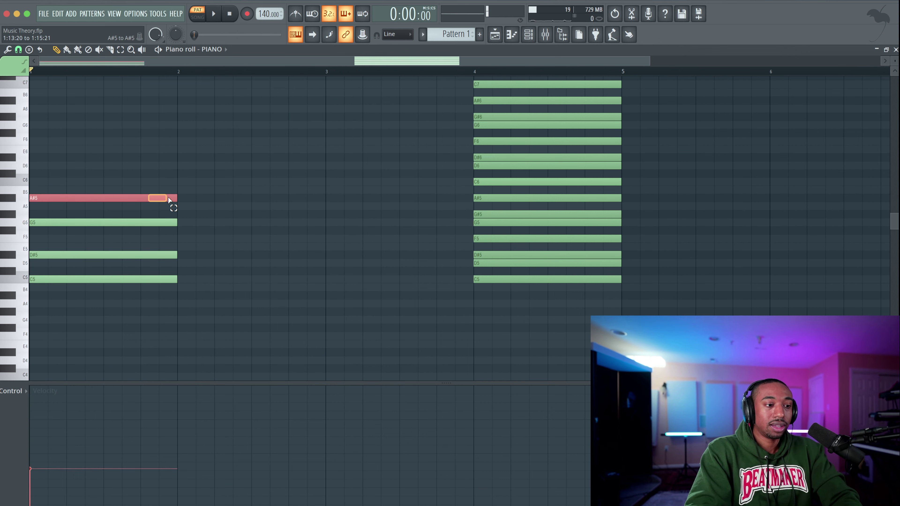
key(space)
key(space)
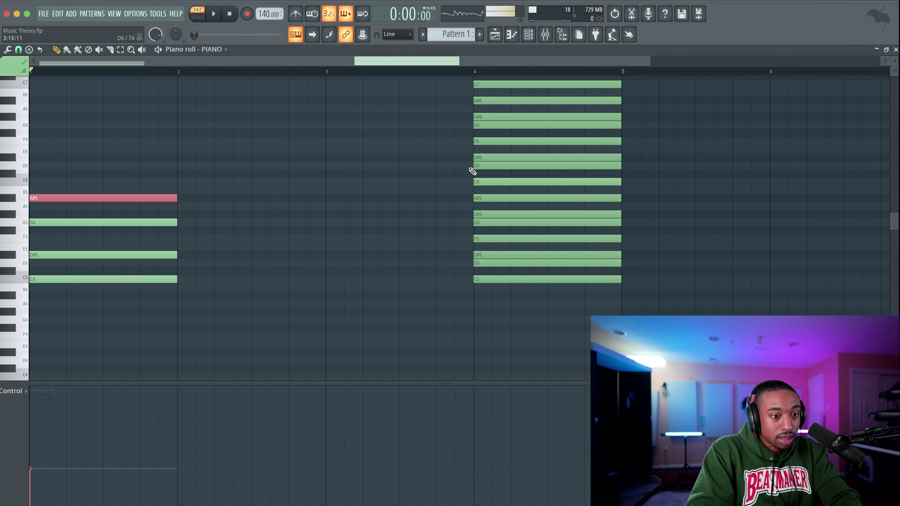
Add a one-bar D6 note above A#5 in the bar 1 chord and play the five-note chord back.
click(47, 166)
mouse_move(73, 141)
mouse_down()
mouse_move(72, 289)
mouse_move(82, 141)
mouse_up()
ctrl+click(73, 299)
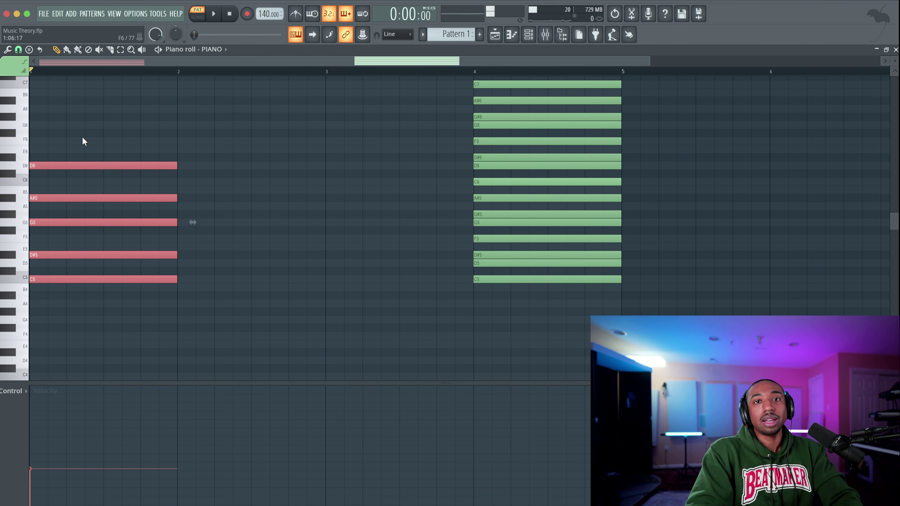
ctrl+click(106, 295)
drag(106, 296, 59, 219)
ctrl+click(95, 291)
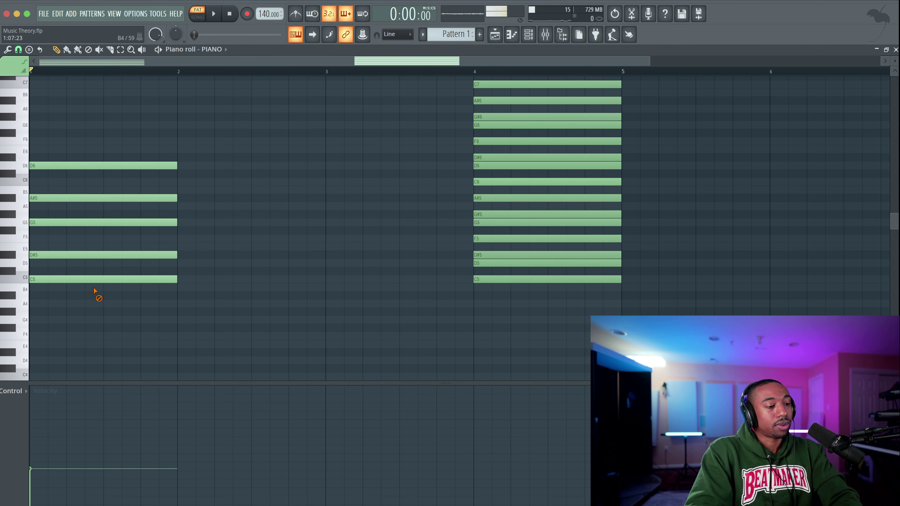
key(space)
key(space)
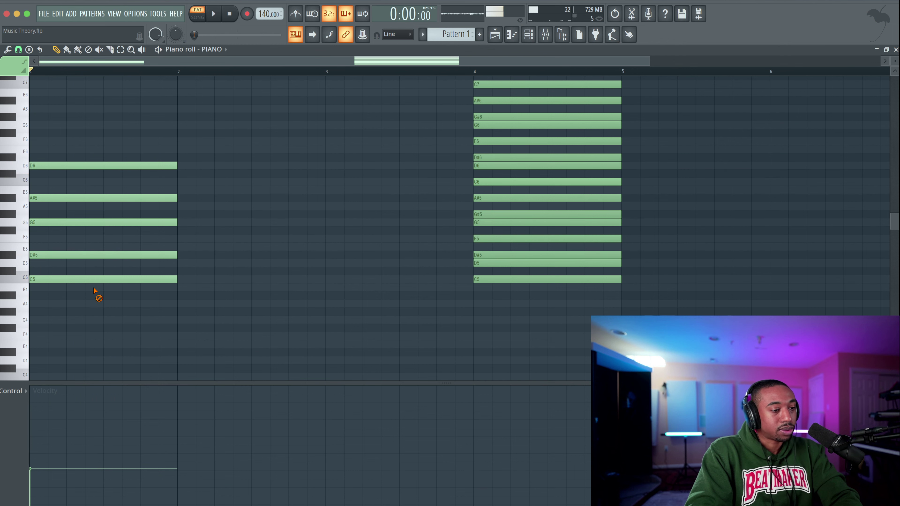
key(space)
key(space)
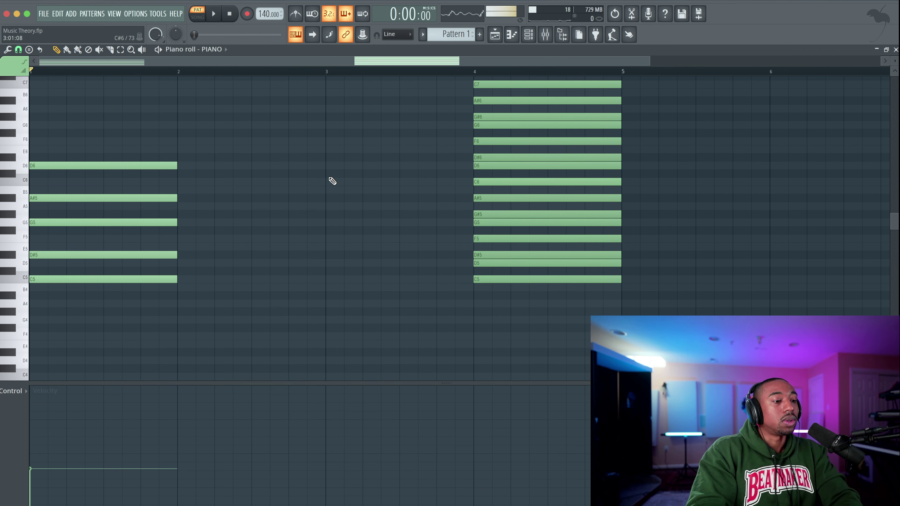
Add a one-bar F6 note above D6 in the bar 1 chord and lower the whole chord's velocity to about 27%.
click(486, 166)
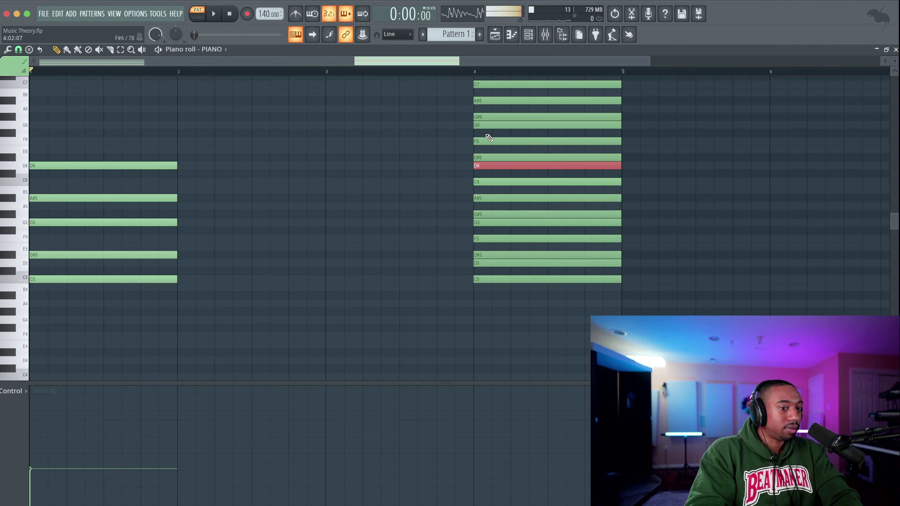
click(73, 141)
key(space)
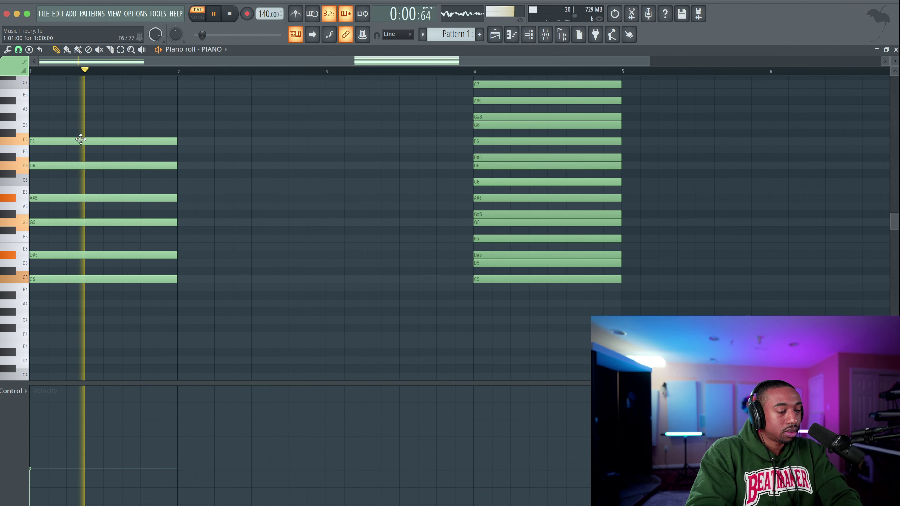
key(space)
drag(58, 476, 44, 488)
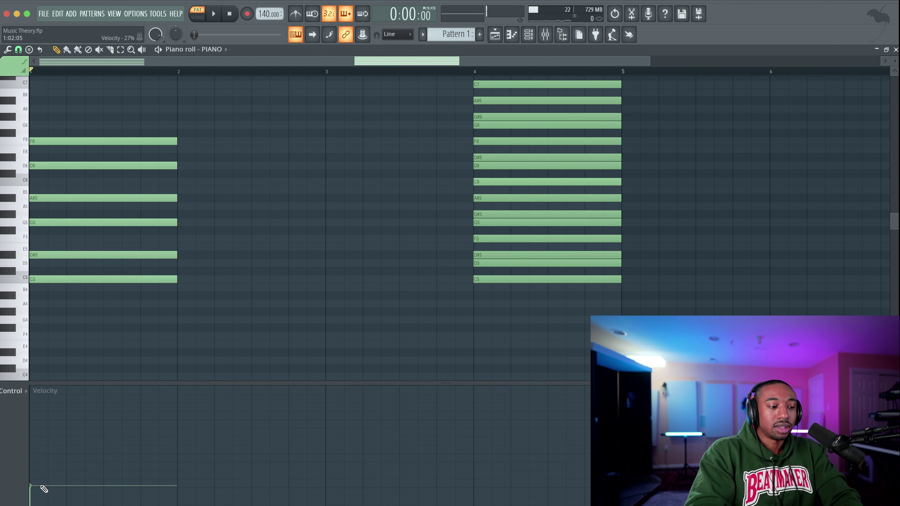
key(space)
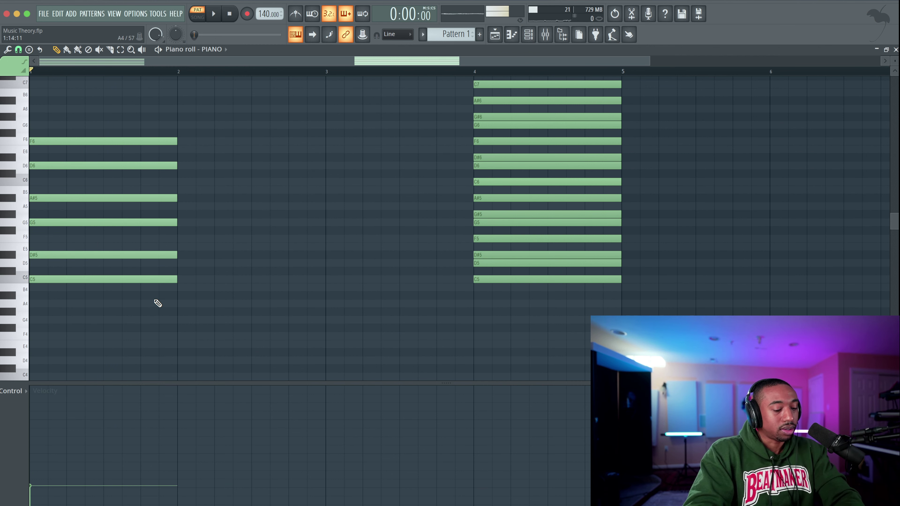
Transpose the bar 1 chord and the scale stack down one octave, and play the chord back.
key(ctrl+Down)
key(space)
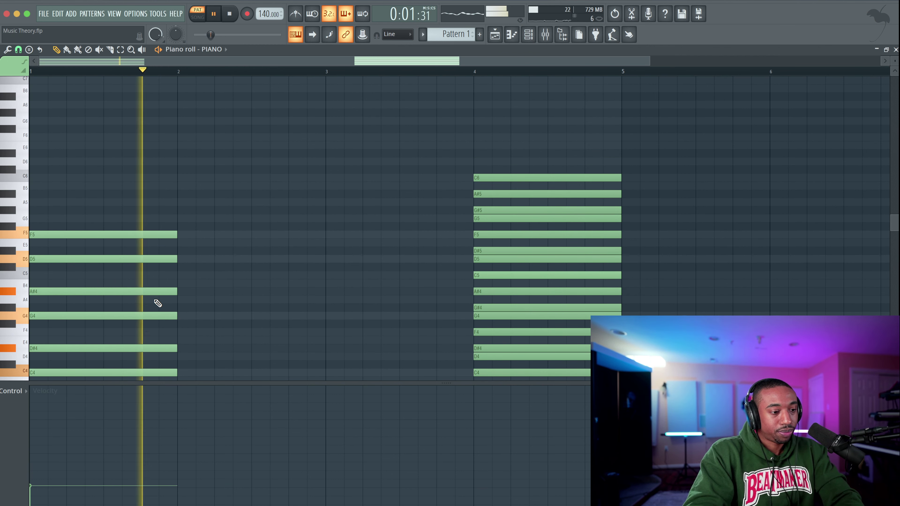
key(space)
scroll(157, 303, down, 2)
key(space)
key(space)
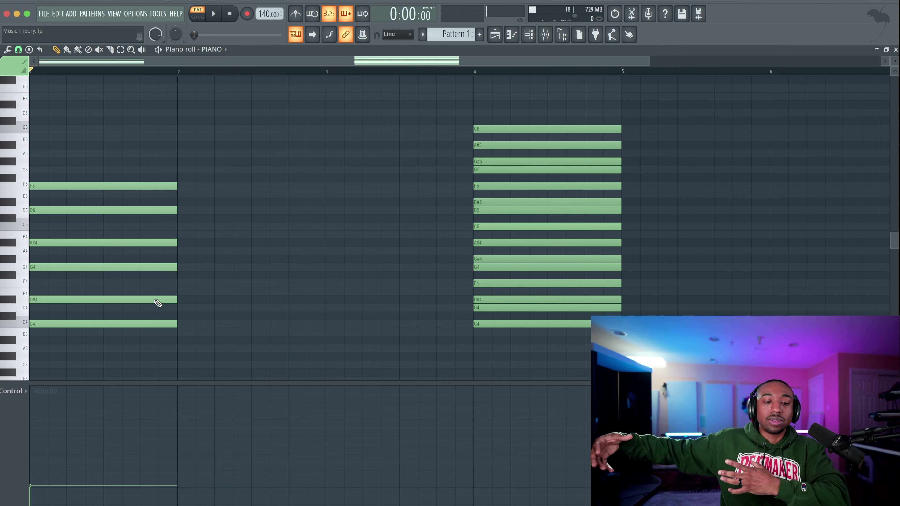
key(space)
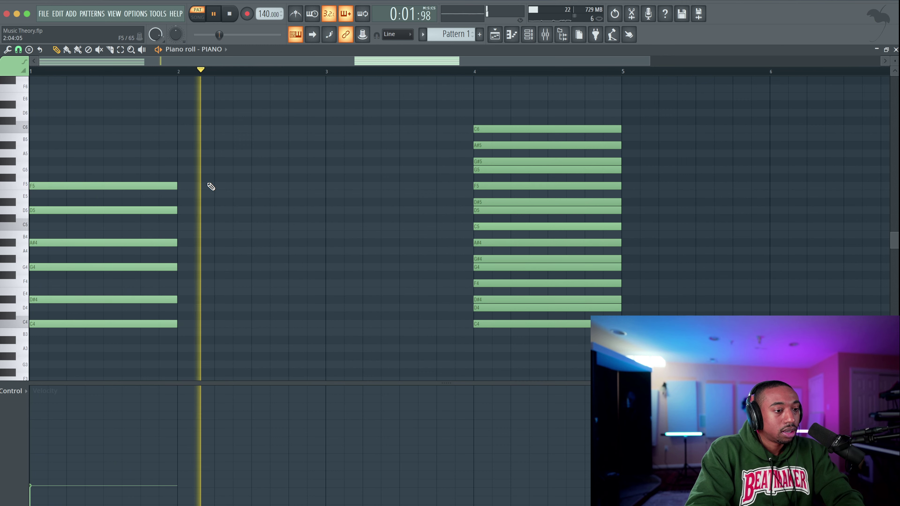
key(space)
Duplicate the bar 1 chord into bar 2, leaving out the top F5 in the copy.
scroll(260, 152, down, 2)
drag(92, 160, 74, 359)
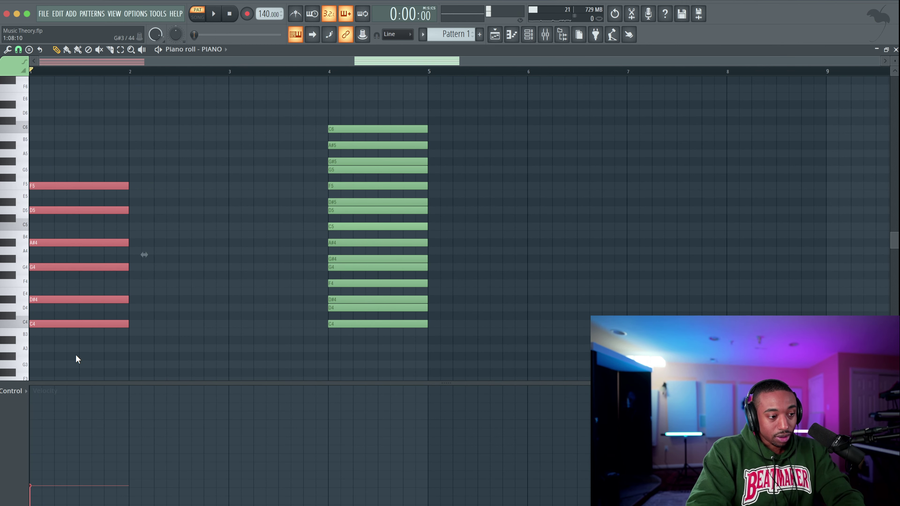
click(151, 201)
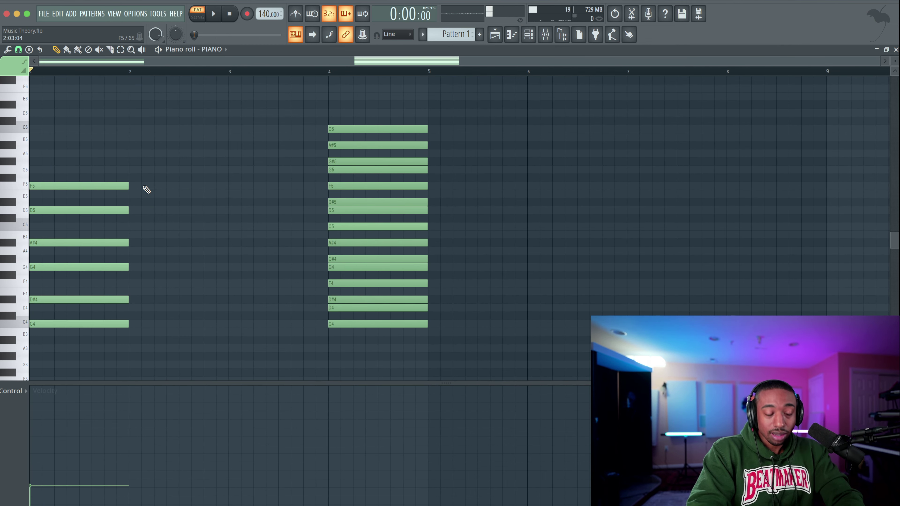
drag(151, 199, 150, 326)
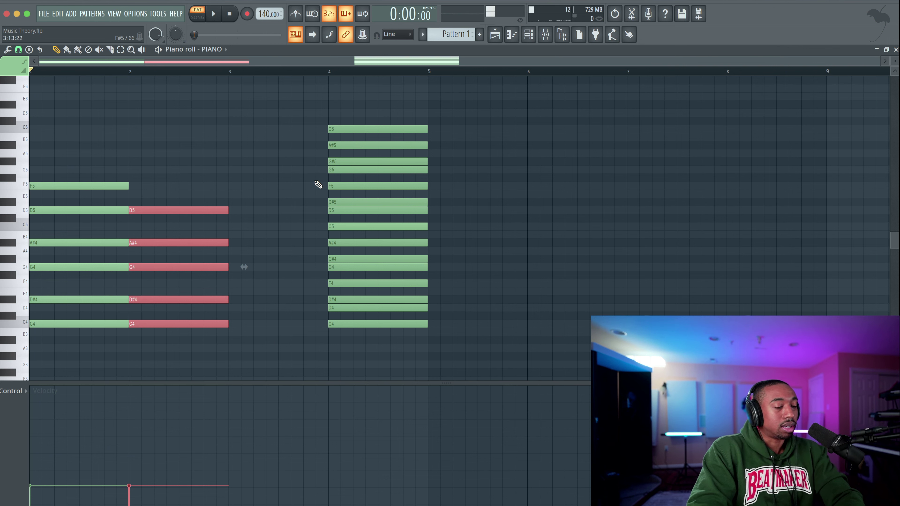
Mark F5 and G#5 in the scale stack, add a one-bar G#5 to the bar 2 chord and play it back.
click(336, 186)
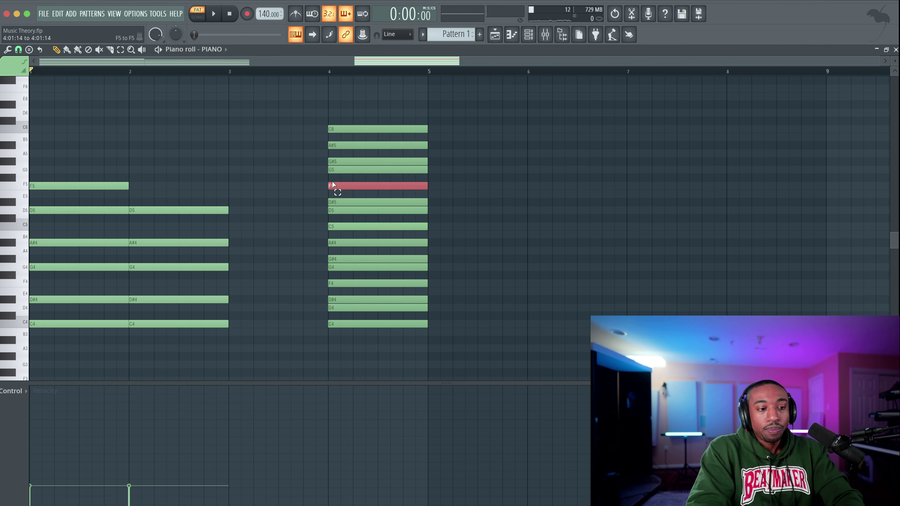
click(346, 162)
drag(133, 170, 129, 156)
key(space)
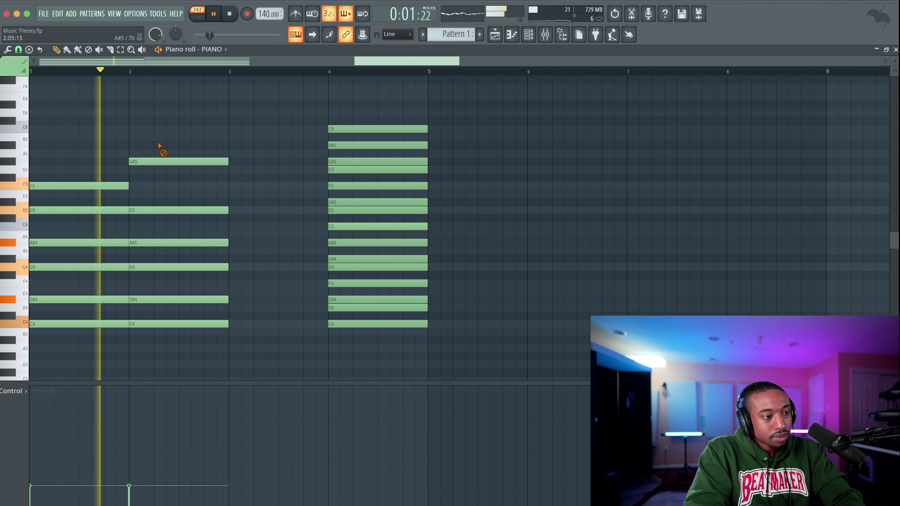
key(space)
Examine G#5 and D5 in bar 2, count up the scale stack from C4 to G#5, and play both chords back.
click(168, 162)
click(180, 211)
click(273, 179)
drag(347, 321, 350, 160)
click(221, 161)
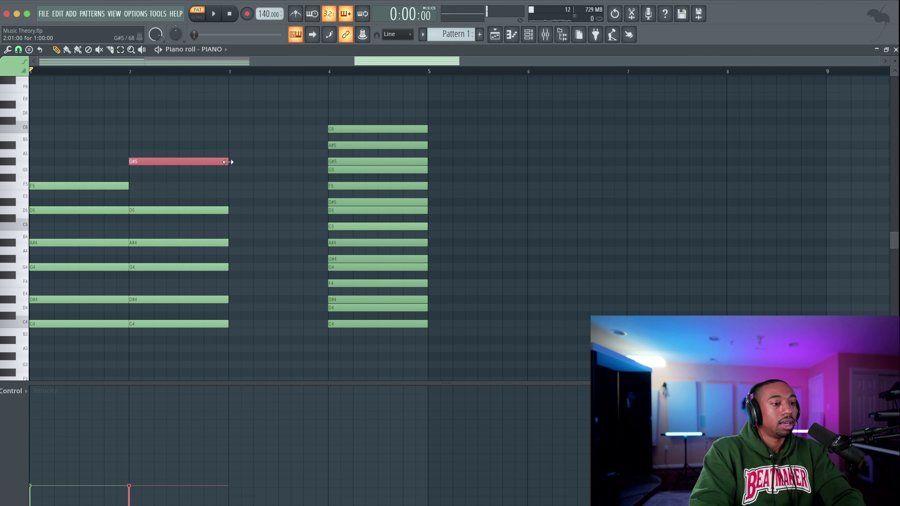
key(space)
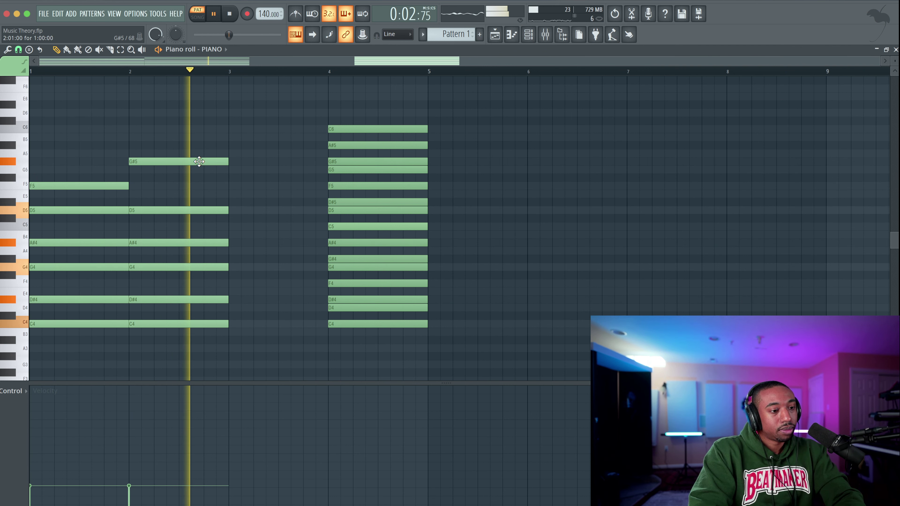
key(space)
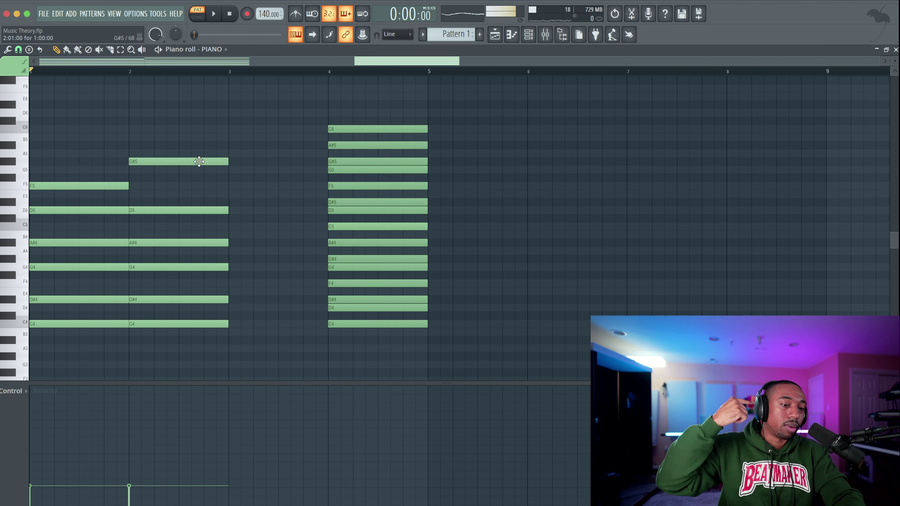
Raise the velocity of the top notes F5 in bar 1 and G#5 in bar 2 well above the other chord notes.
scroll(532, 60, up, 3)
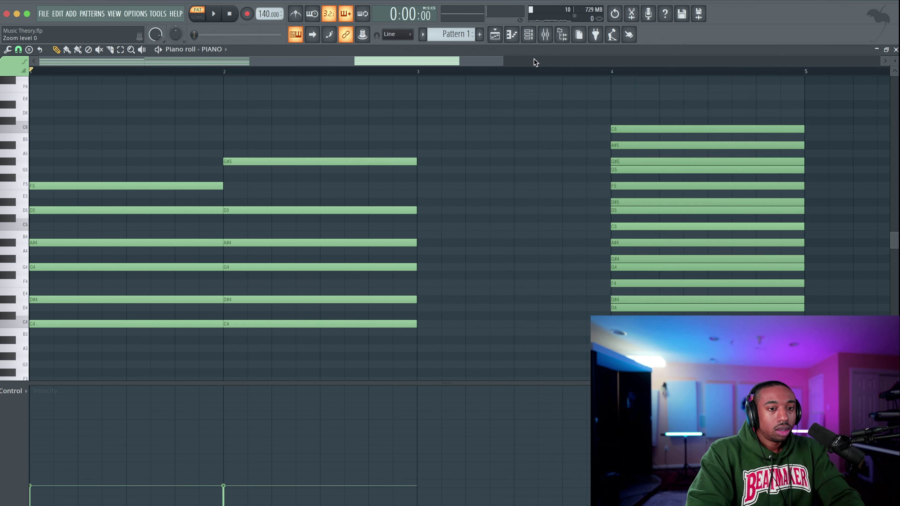
scroll(447, 141, down, 3)
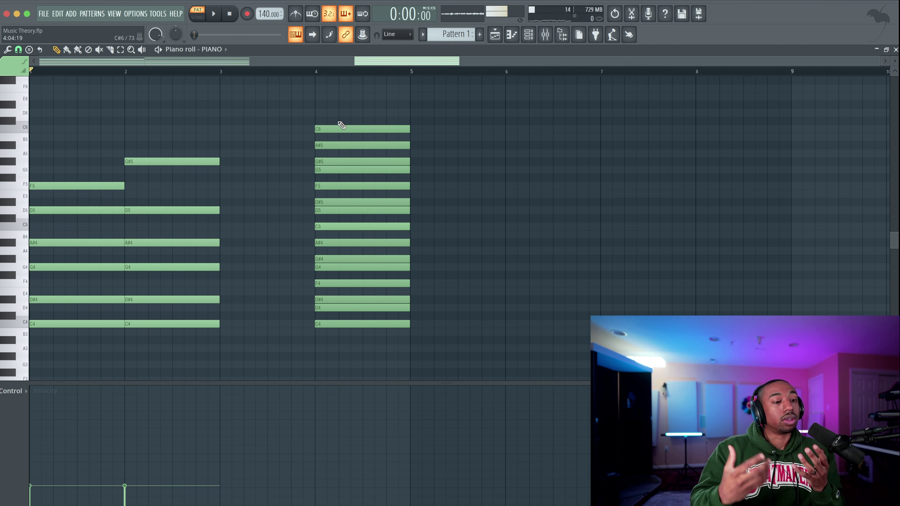
drag(110, 190, 145, 146)
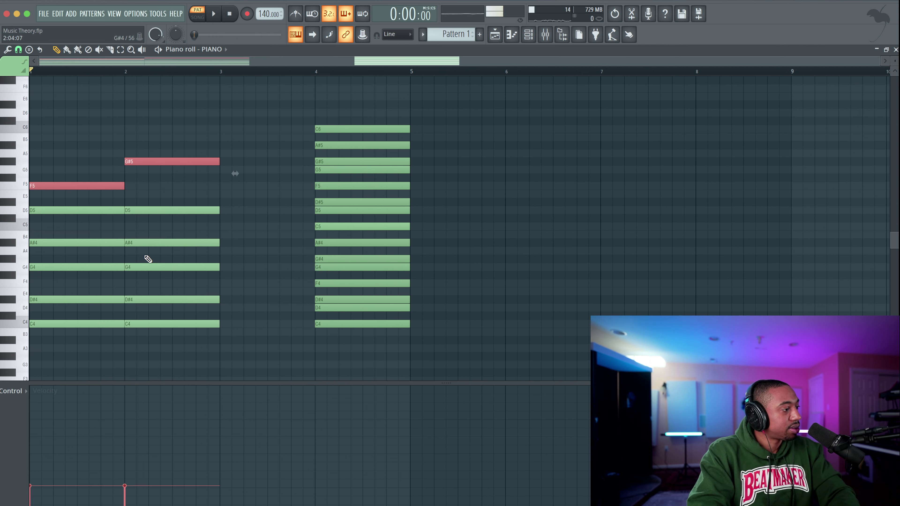
drag(182, 417, 53, 415)
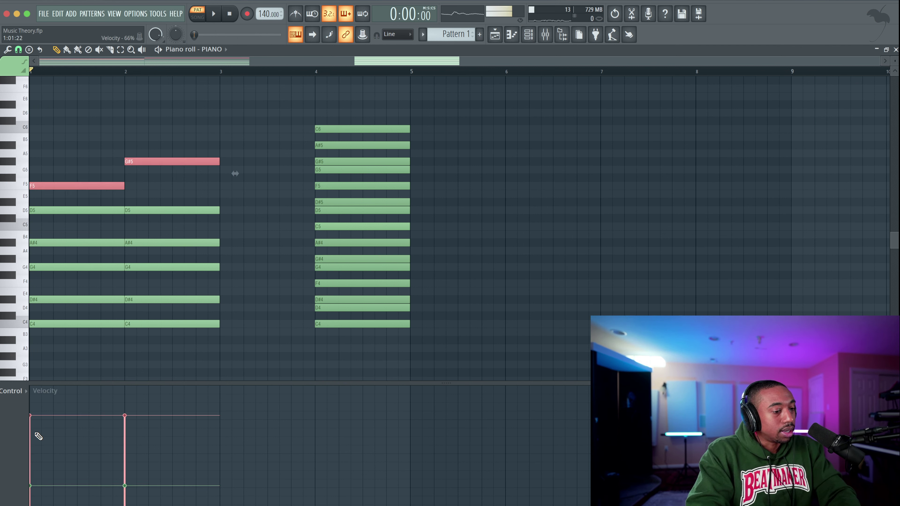
Highlight the top notes F5 in bar 1 and G#5 in bar 2 and play both chords back.
click(142, 364)
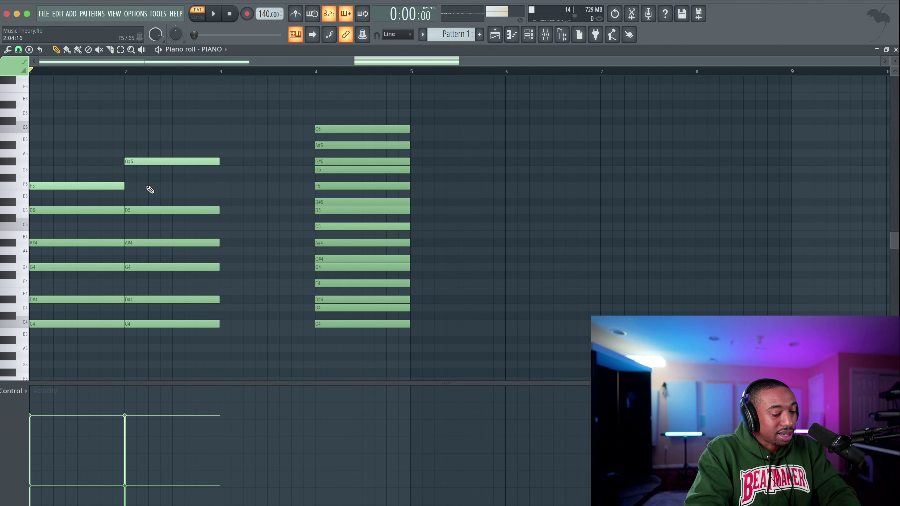
drag(110, 194, 153, 158)
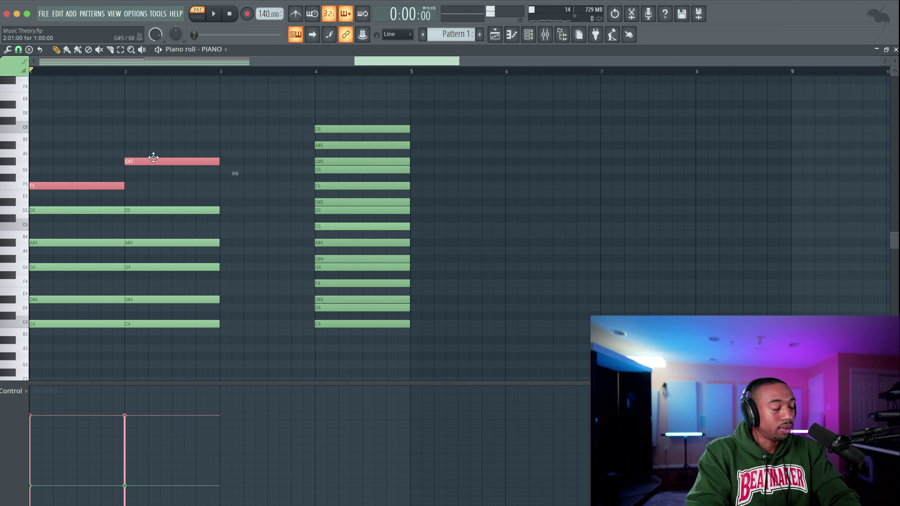
key(space)
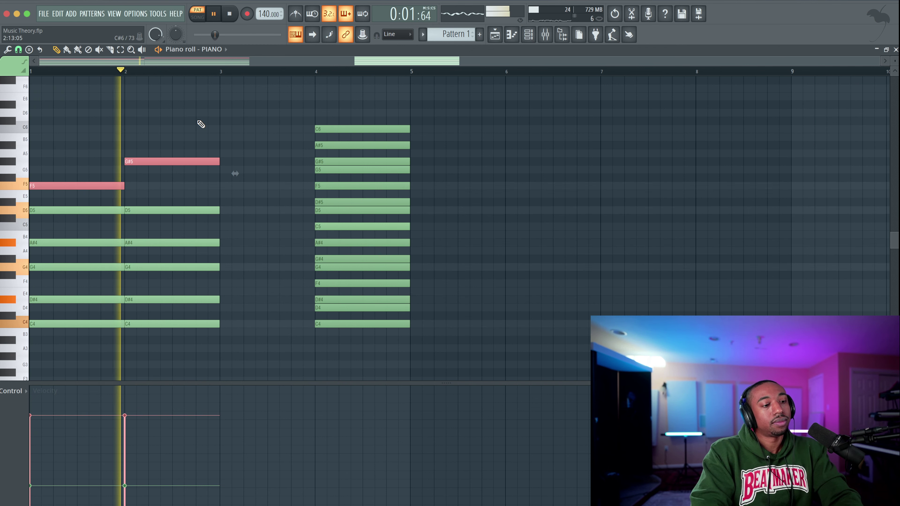
Add a one-bar G5 in bar 3 as the next melody note and play the pattern back.
click(231, 195)
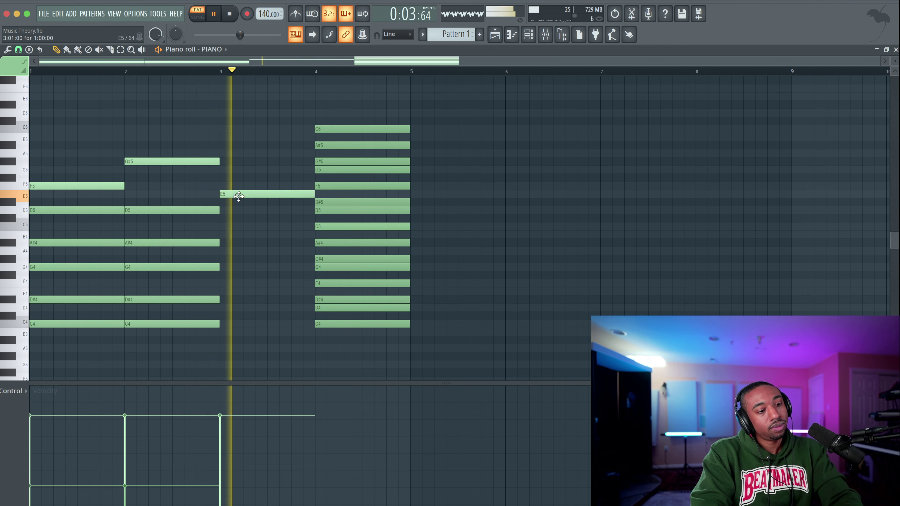
key(space)
drag(239, 195, 235, 168)
key(space)
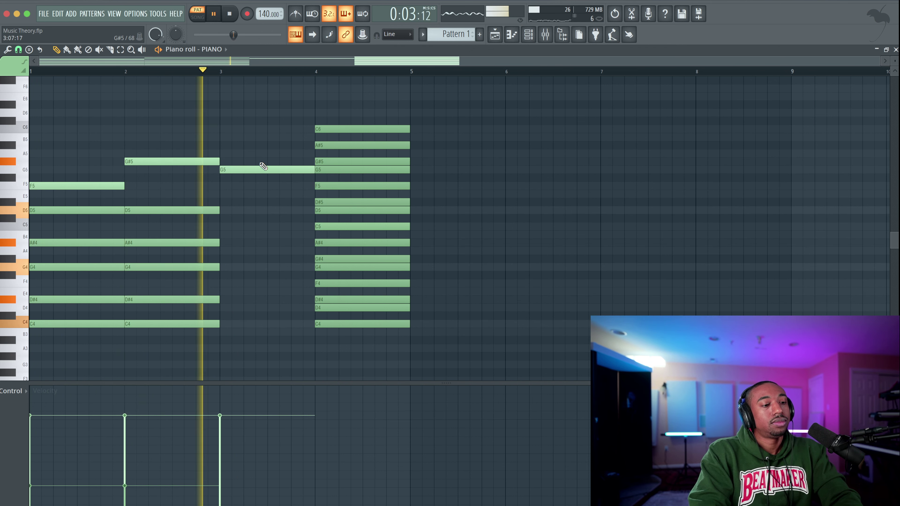
key(space)
Build the bar 3 chord down from G5 by alternate scale notes, adding one-bar D#5, C5, G#4 and F4.
click(261, 170)
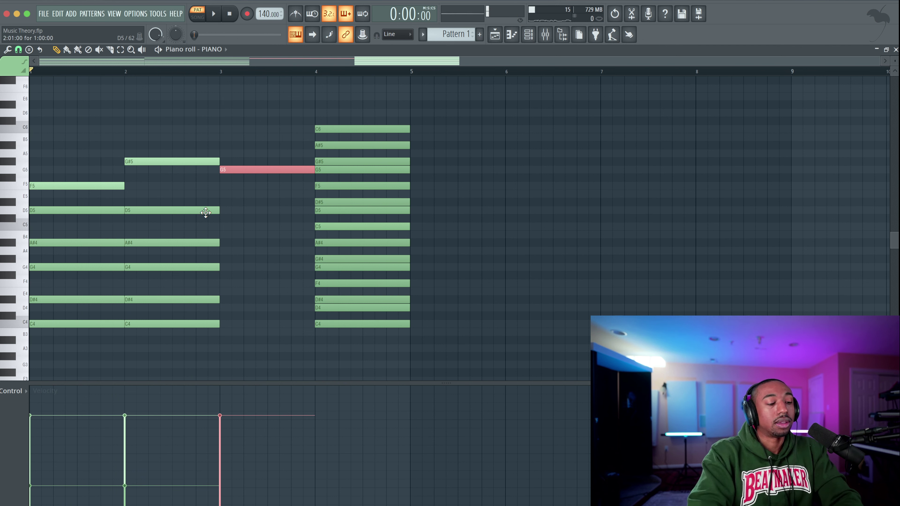
drag(211, 192, 153, 333)
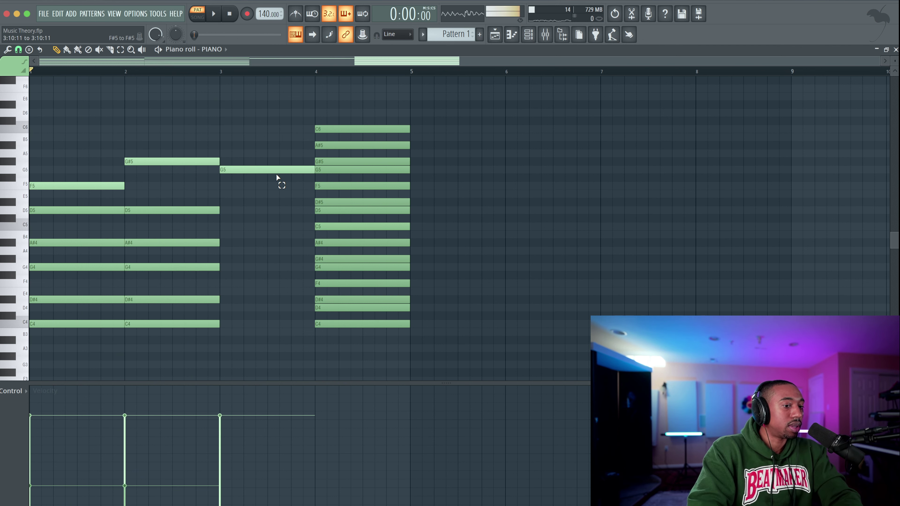
click(283, 169)
click(320, 170)
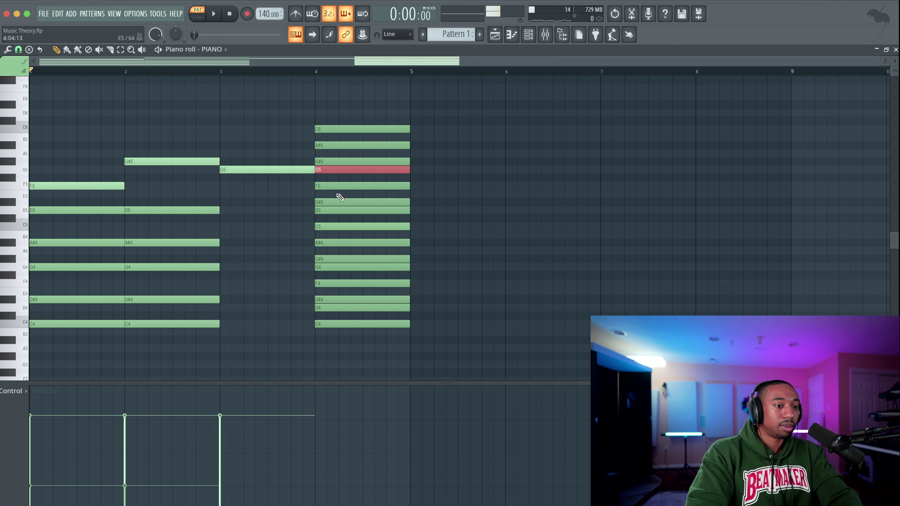
ctrl+click(334, 201)
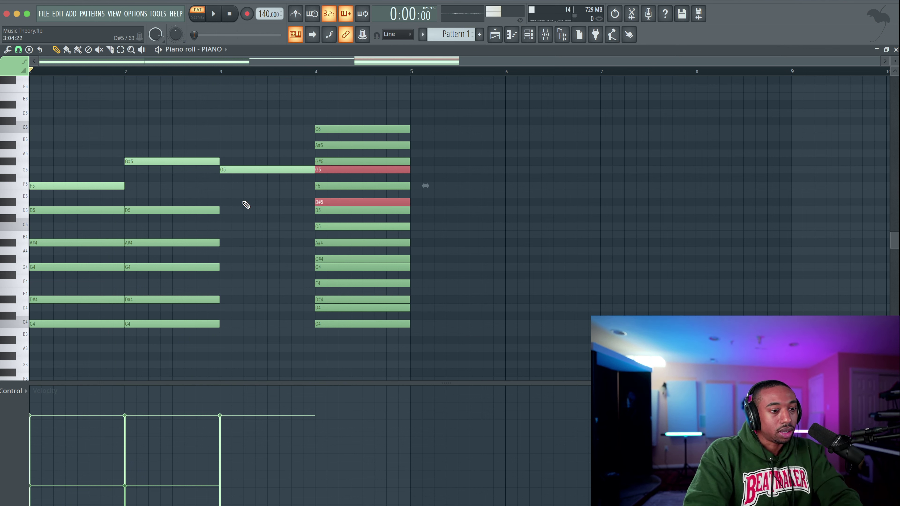
drag(209, 202, 218, 202)
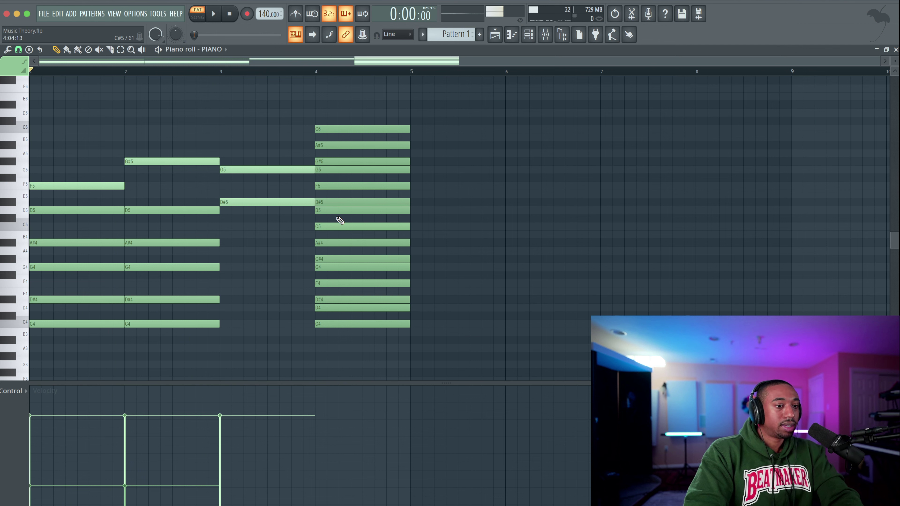
drag(218, 233, 213, 224)
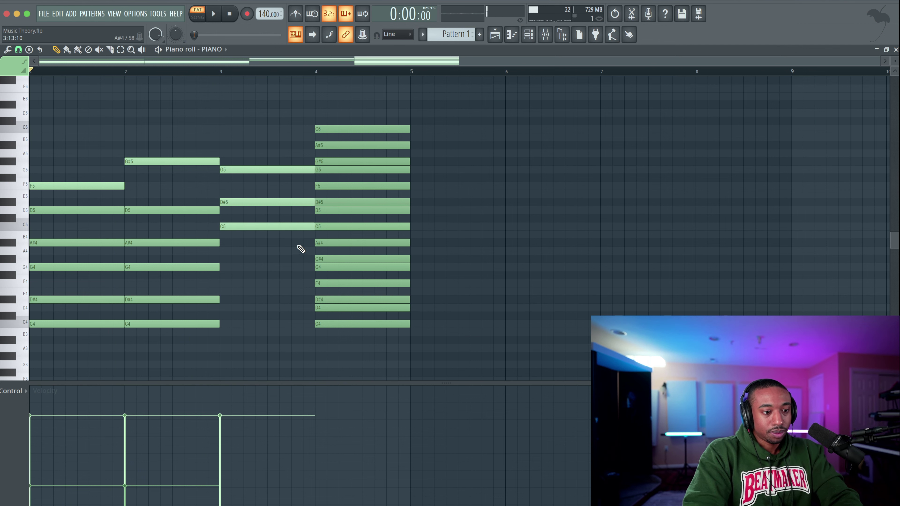
drag(252, 256, 218, 256)
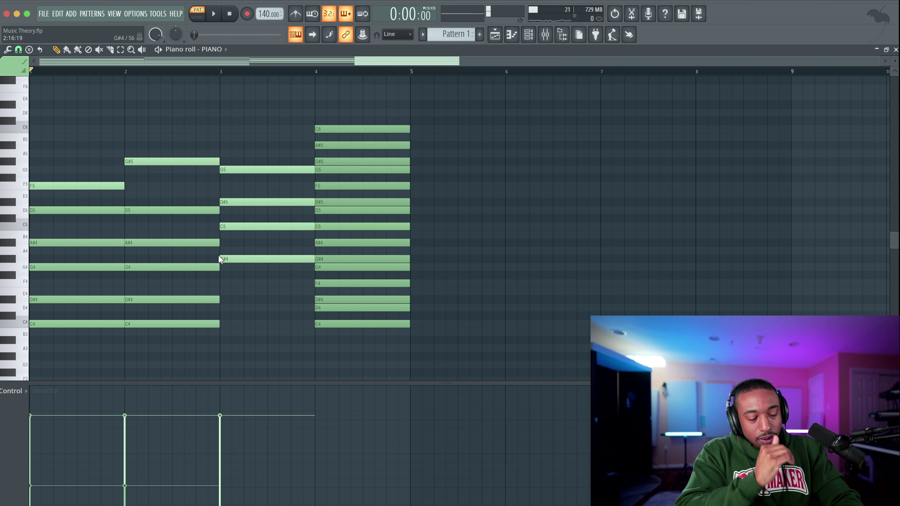
click(228, 286)
Lower the velocity of all five bar 3 notes to the level of the lower notes in bars 1 and 2 and play back.
drag(261, 149, 255, 307)
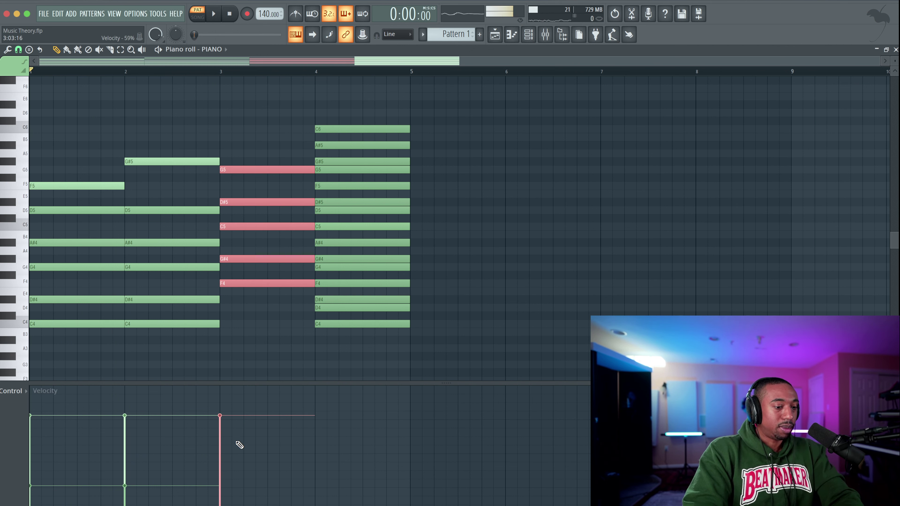
drag(238, 431, 227, 485)
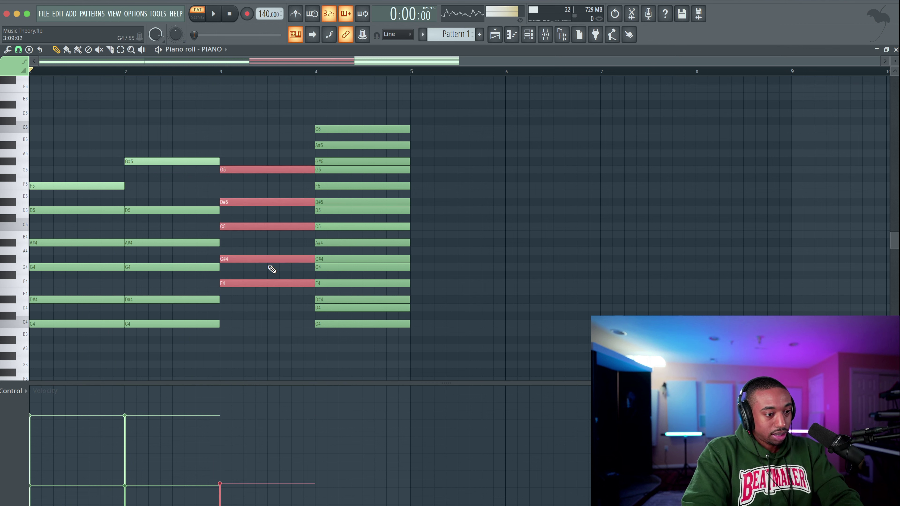
drag(261, 294, 261, 164)
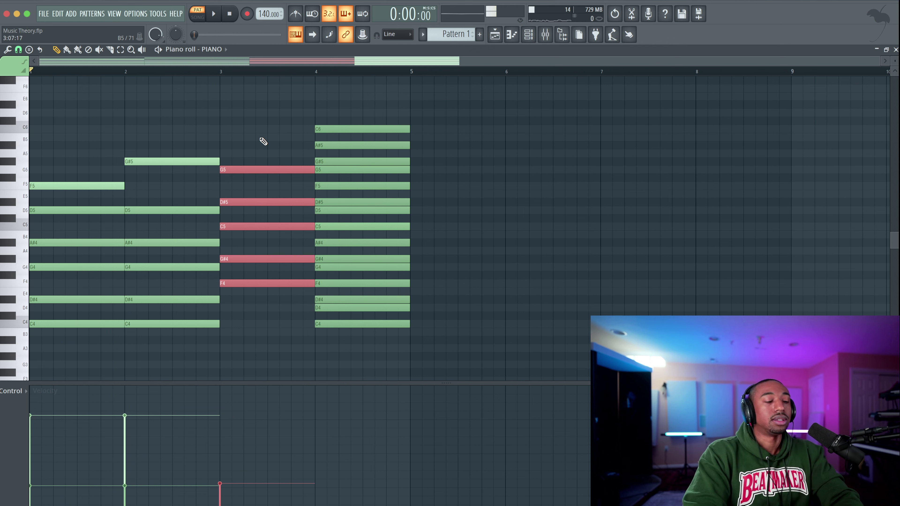
key(space)
key(space)
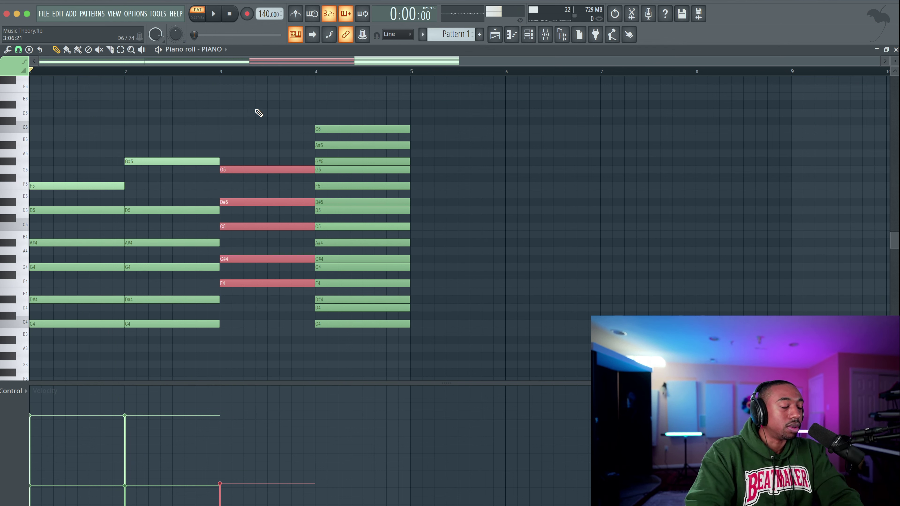
key(space)
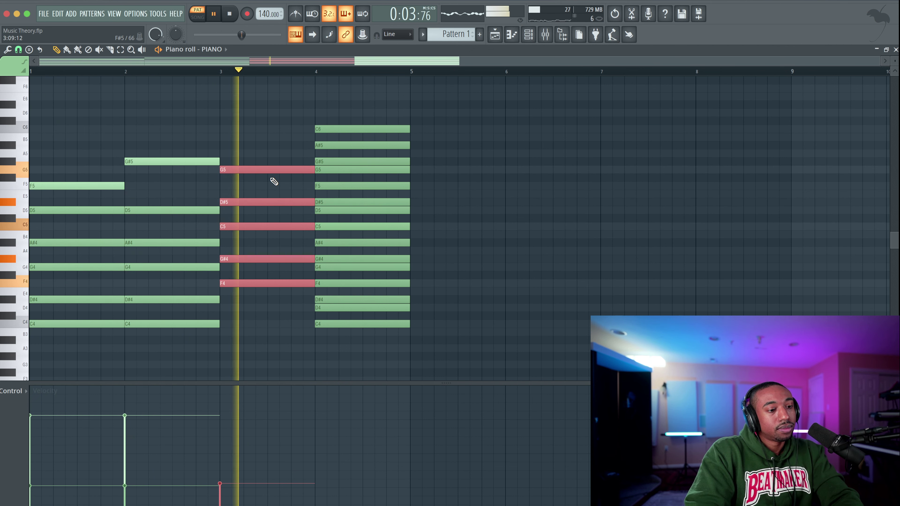
key(space)
Lengthen the bar 3 chord to two bars, place the scale stack in bar 5 right after it, and play back.
drag(369, 109, 528, 320)
click(393, 290)
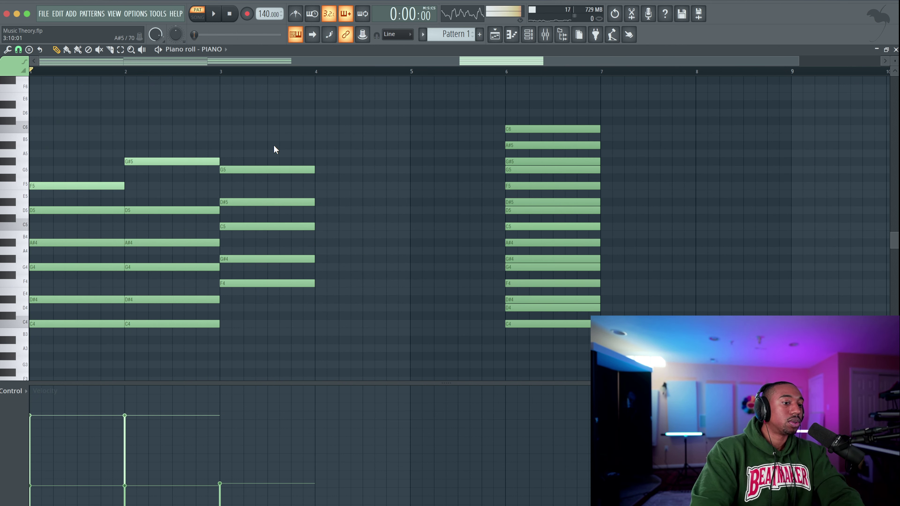
drag(292, 145, 409, 280)
click(535, 122)
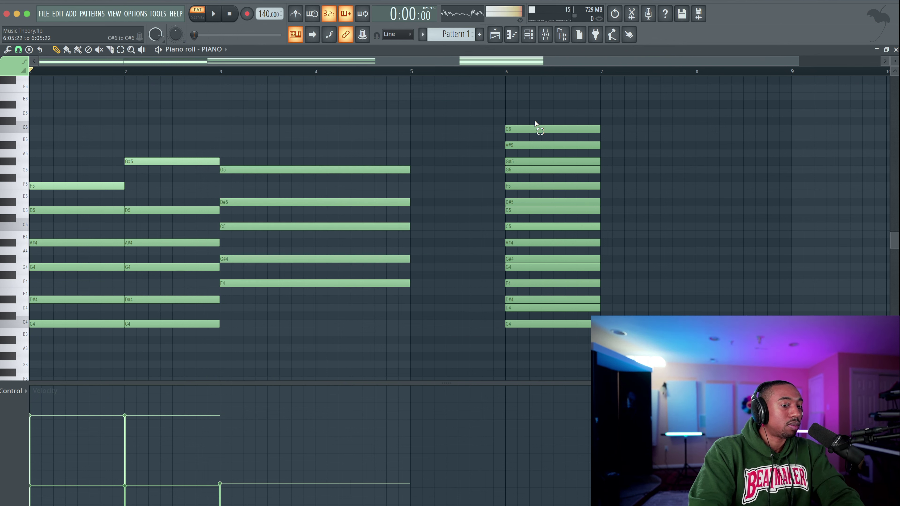
drag(535, 122, 438, 322)
key(space)
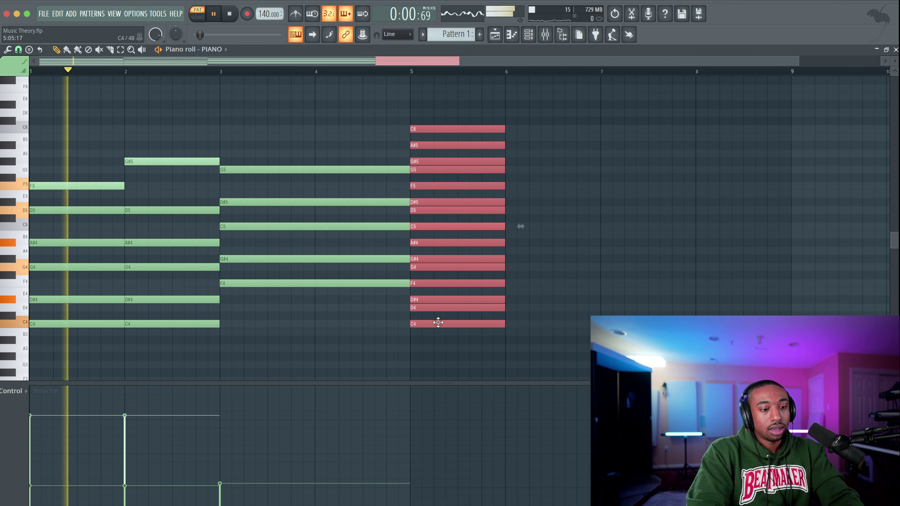
click(382, 337)
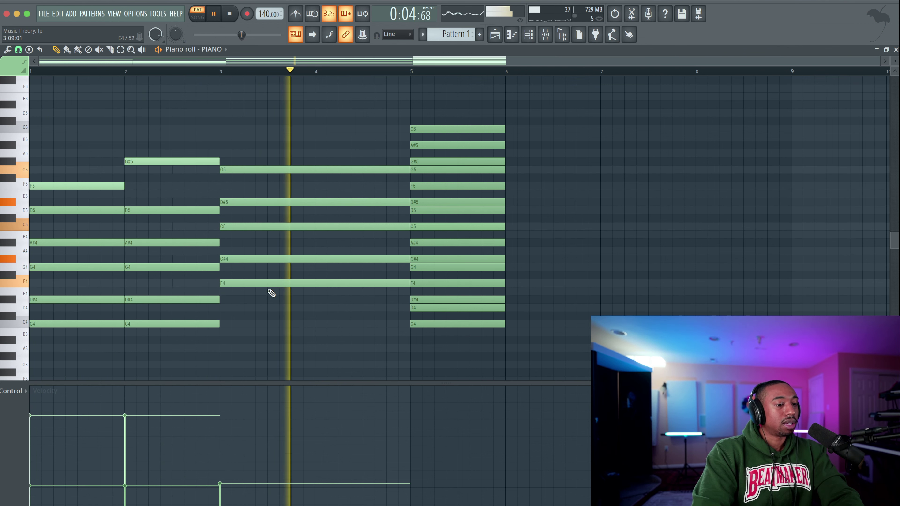
key(space)
Try a two-bar D4 beneath the chord in bars 3 and 4, play it back and remove the note again.
click(325, 307)
drag(325, 307, 223, 307)
drag(314, 307, 373, 261)
drag(369, 228, 363, 201)
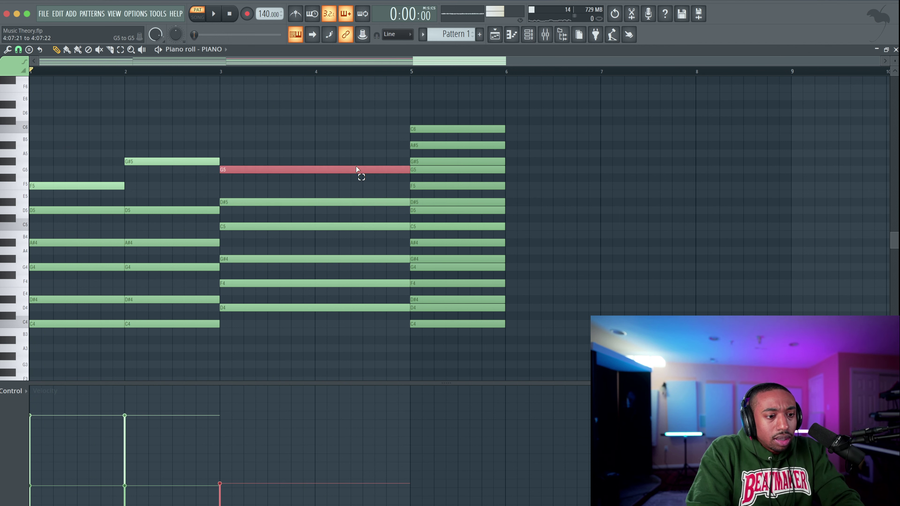
drag(357, 165, 311, 315)
click(311, 330)
key(space)
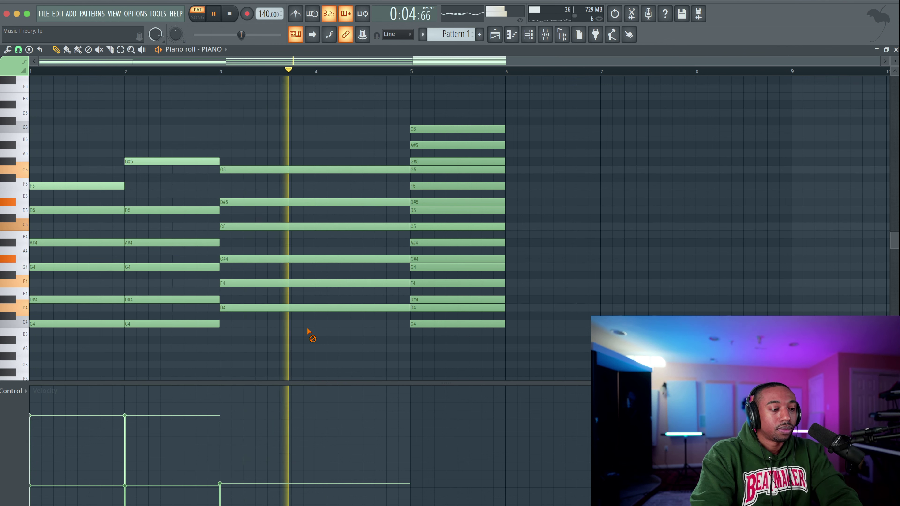
key(space)
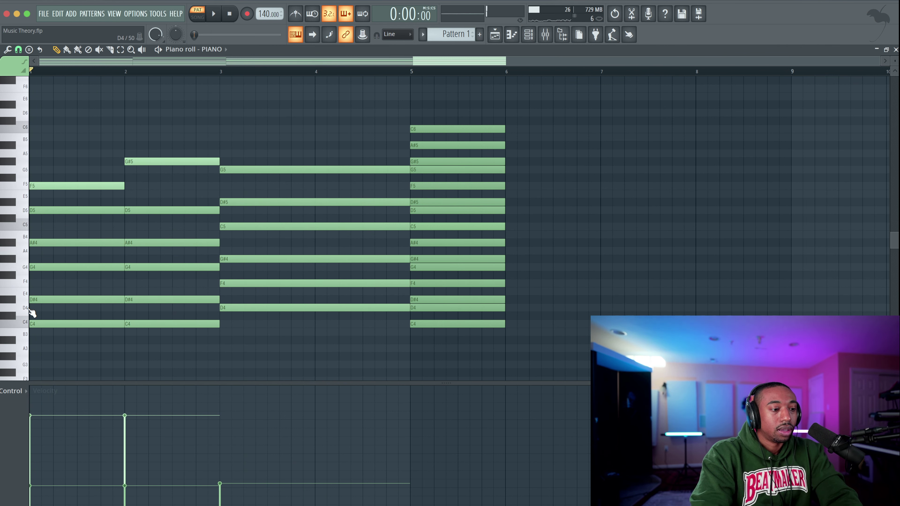
right_click(257, 307)
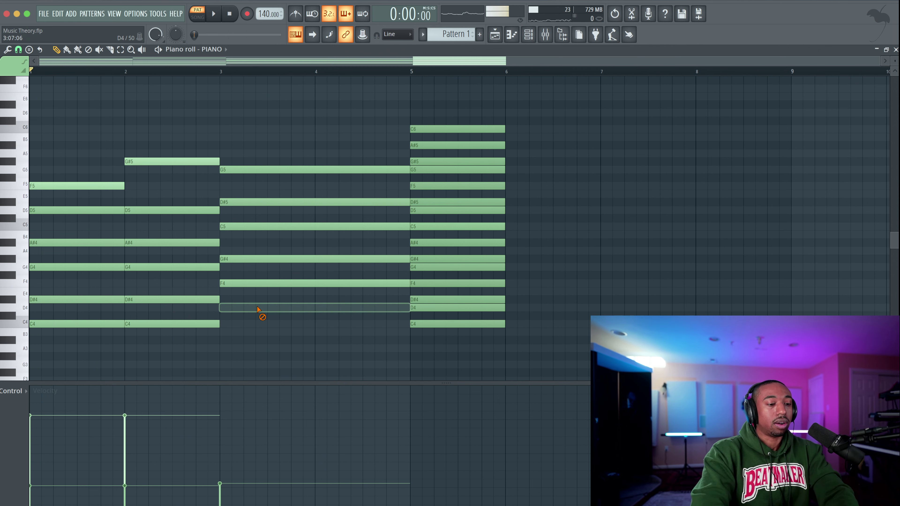
Highlight the chord tones F4, G#4, C5 and D#5 beneath the G5 in bars 3 and 4.
drag(269, 192, 265, 297)
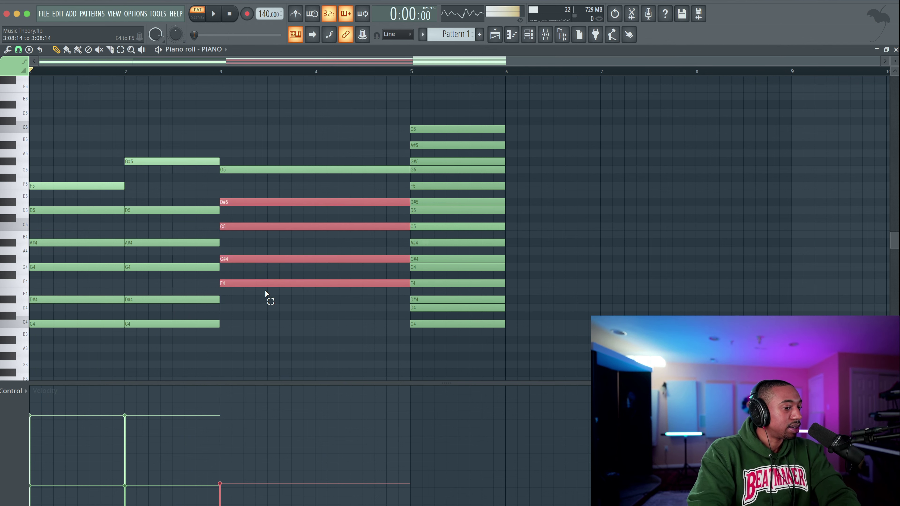
right_click(322, 305)
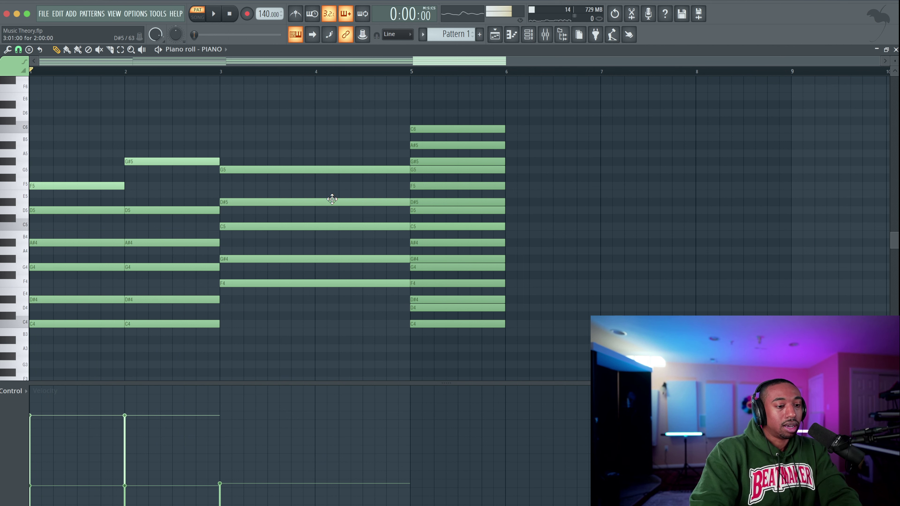
drag(335, 185, 339, 316)
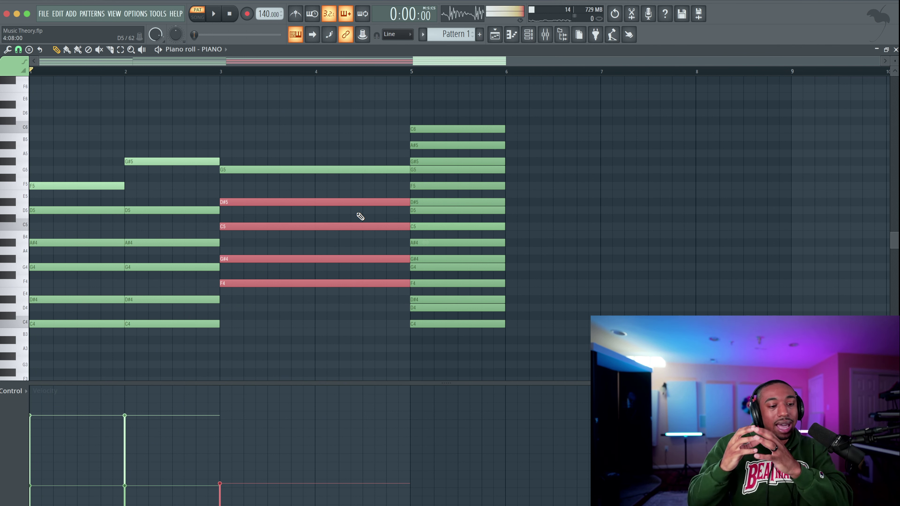
Shorten the two-bar chord to one bar in bar 3 and duplicate it into bar 4.
drag(368, 302, 320, 175)
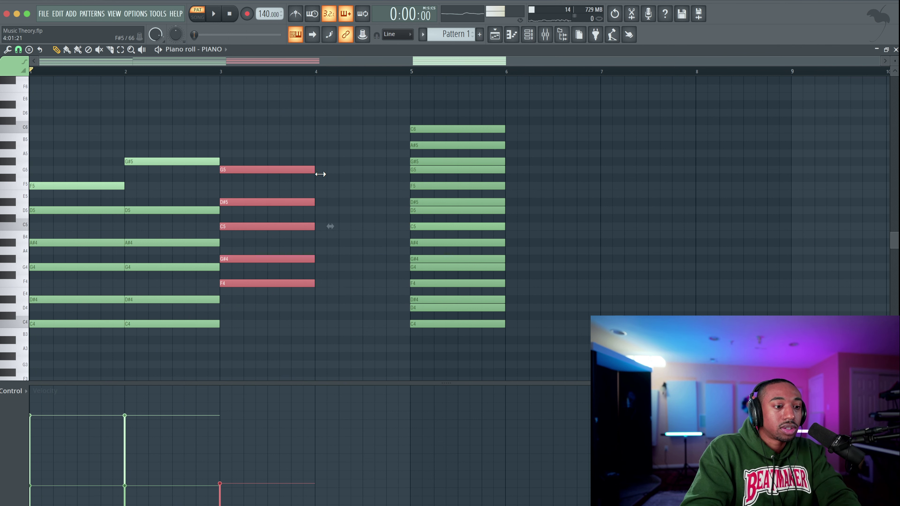
click(329, 180)
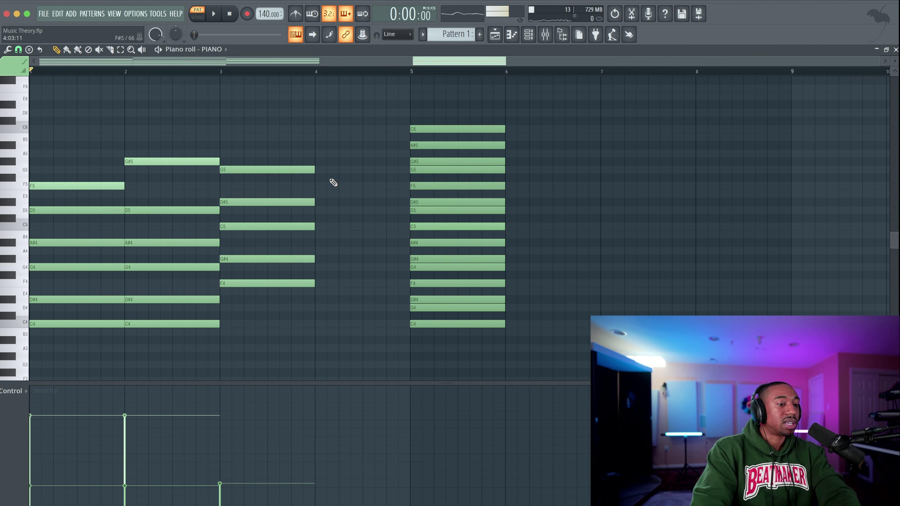
mouse_move(329, 173)
mouse_down()
mouse_move(275, 189)
mouse_move(239, 299)
mouse_move(251, 161)
mouse_move(337, 167)
mouse_up()
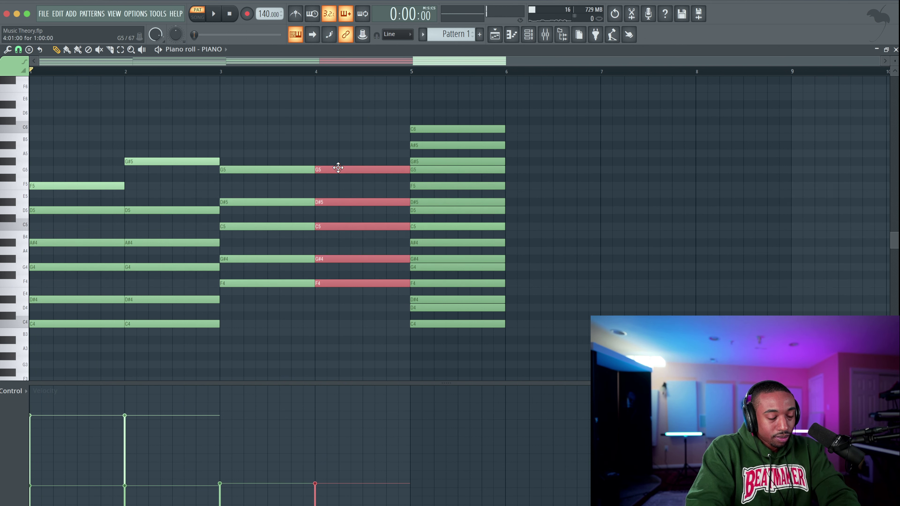
click(339, 164)
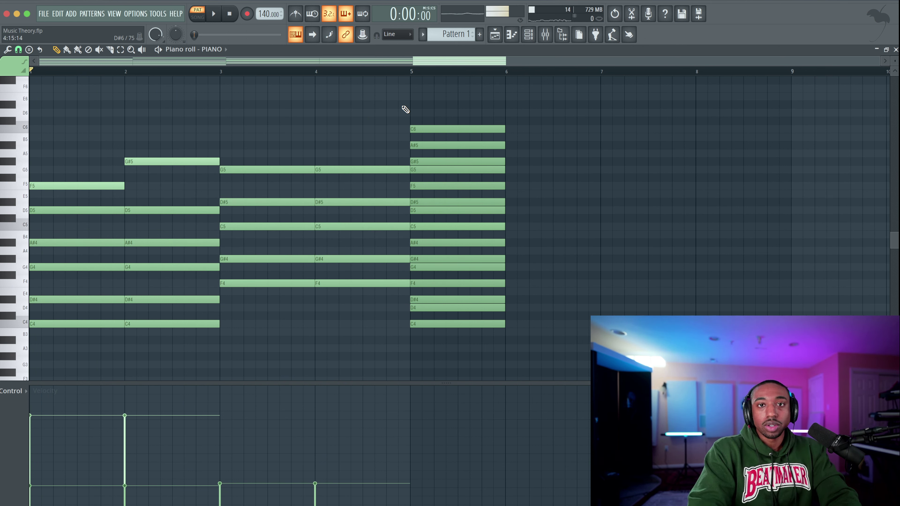
Highlight the duplicated chord tones F4, G#4, C5, D#5 and G5 in bar 4.
click(367, 193)
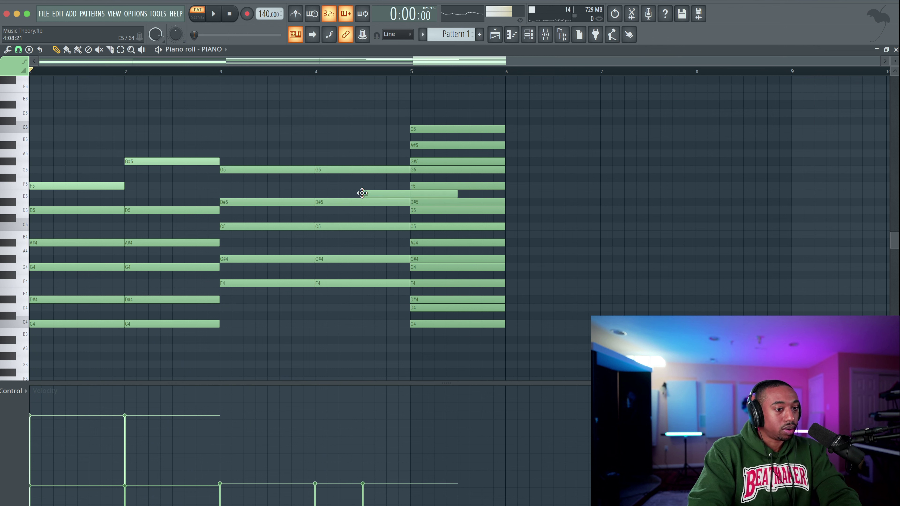
right_click(373, 193)
drag(365, 167, 366, 357)
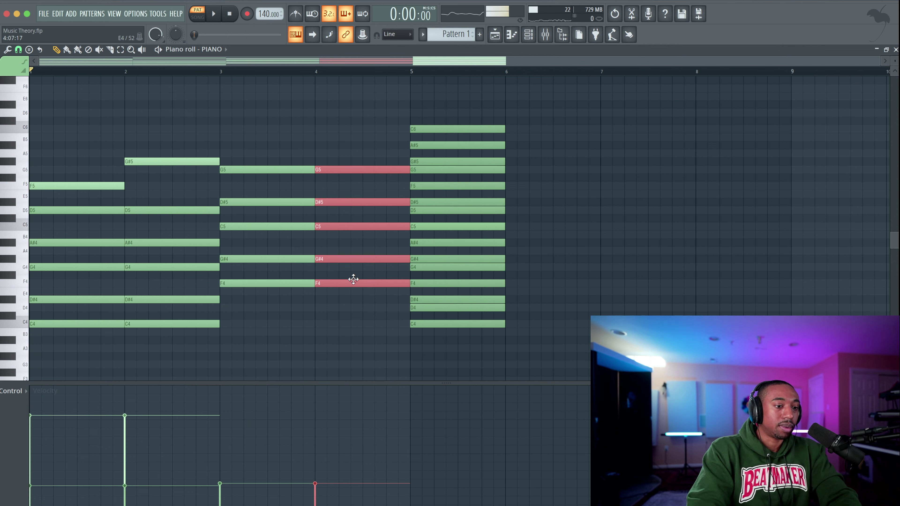
drag(351, 286, 354, 174)
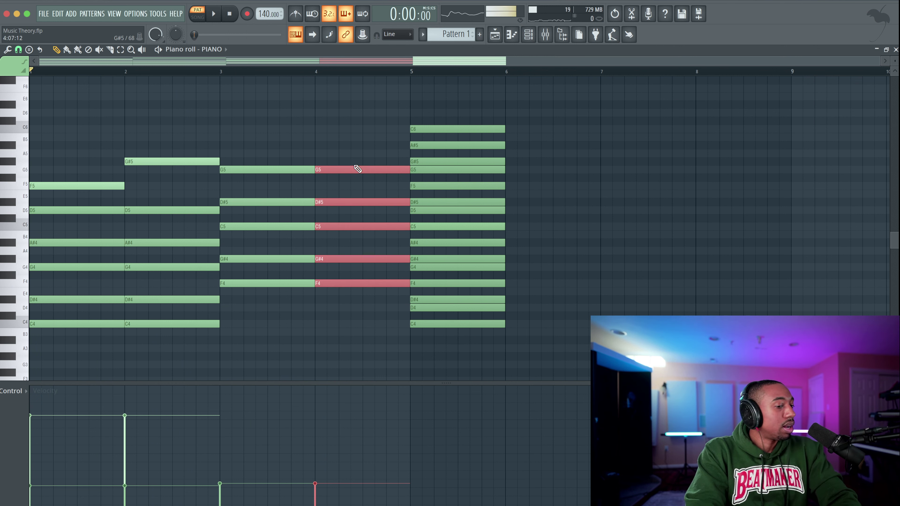
click(355, 185)
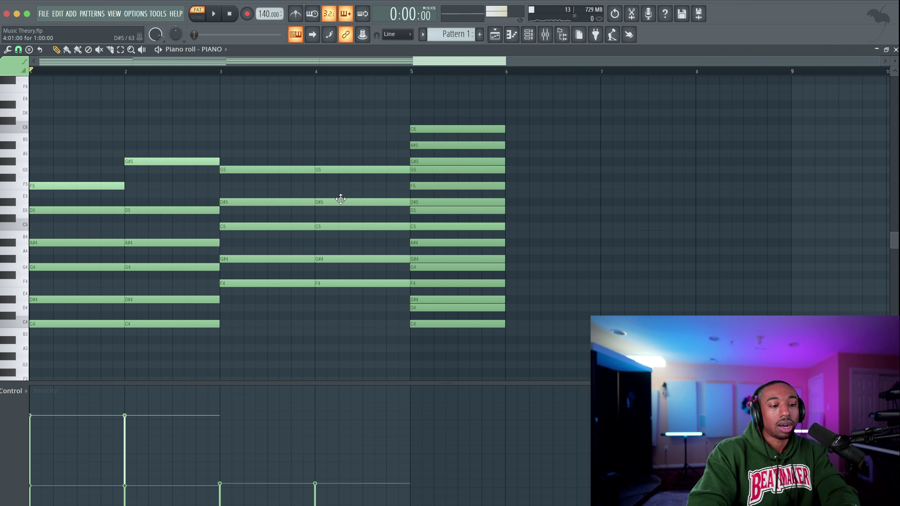
Lower the D#5 in bar 4 to D5 while the progression plays, and stop playback.
key(space)
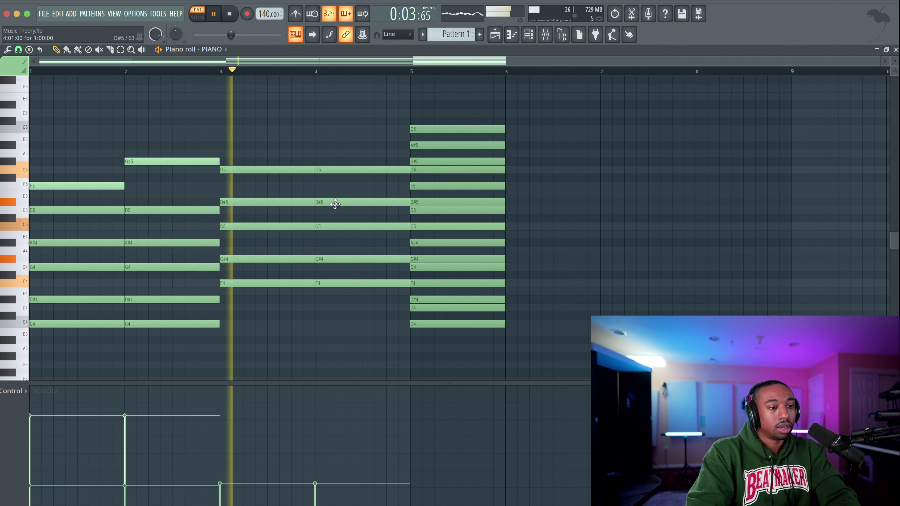
drag(335, 204, 336, 211)
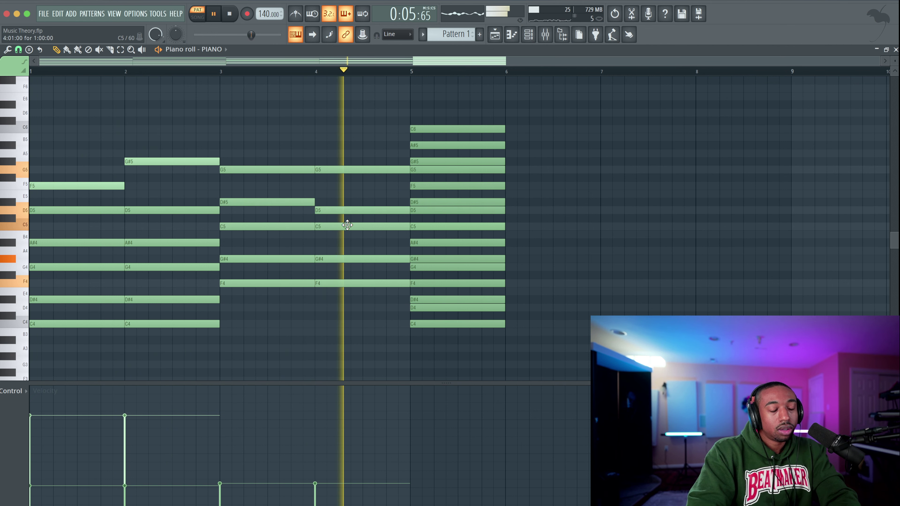
key(space)
Compare the D#5 in bar 3 with the D5 in bar 4 by highlighting each note and then both together.
click(329, 209)
click(301, 201)
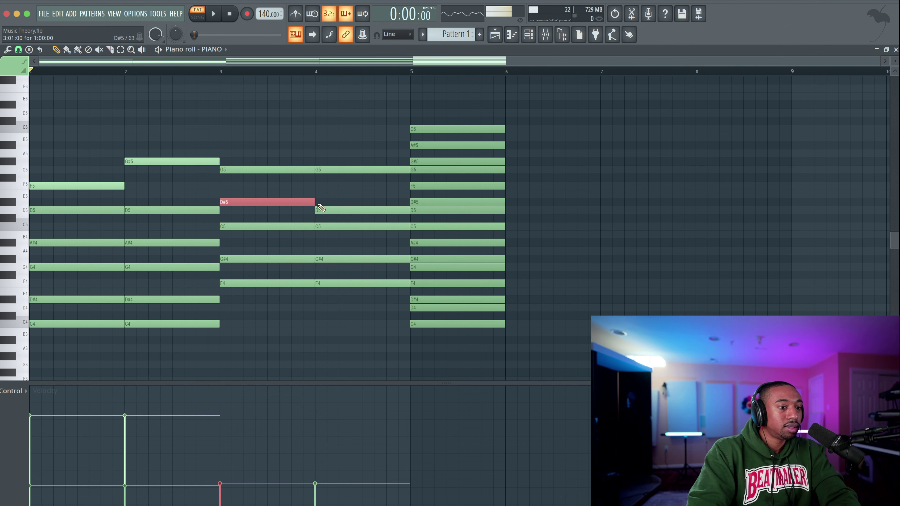
click(326, 210)
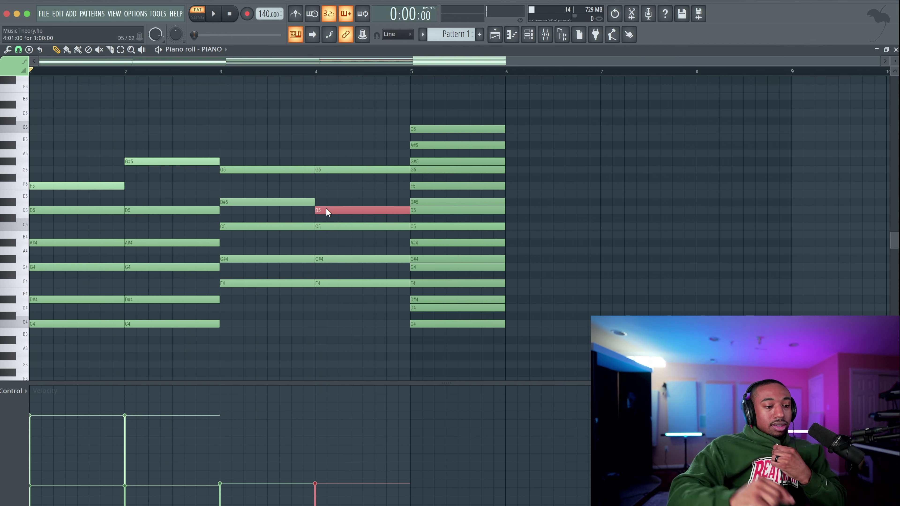
right_click(342, 204)
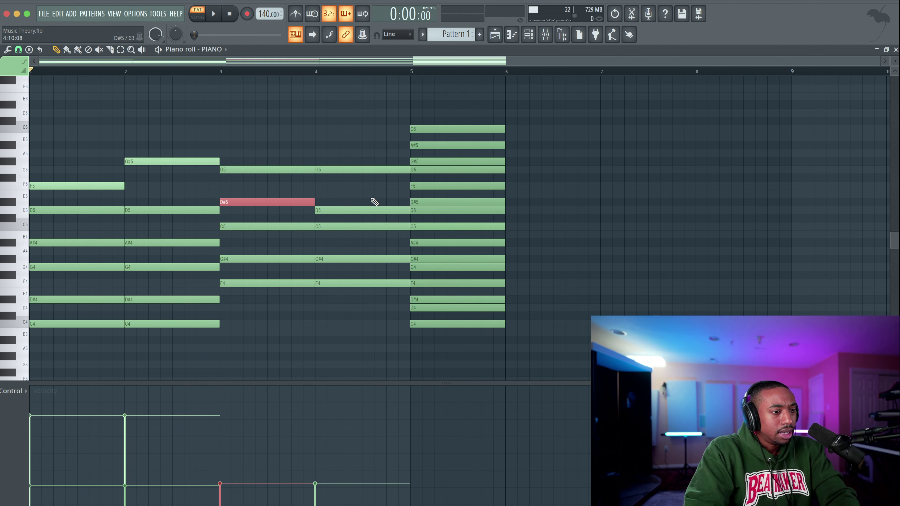
click(333, 209)
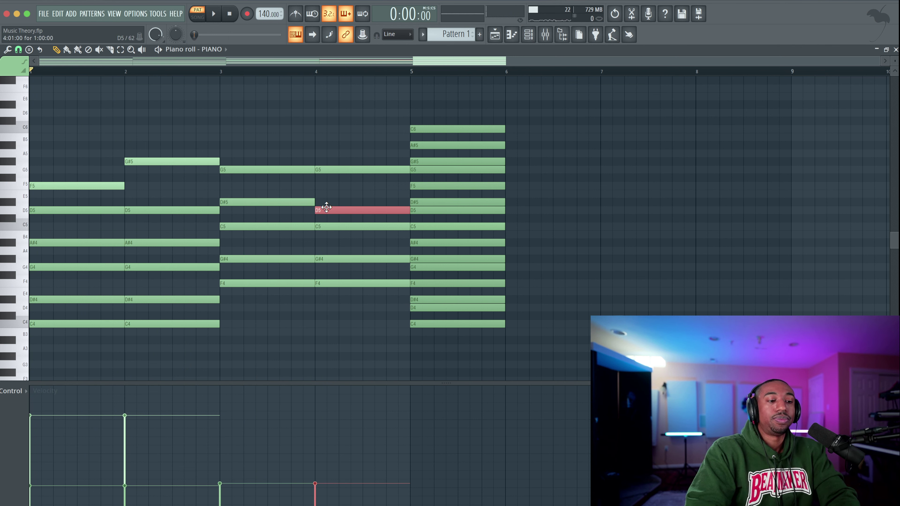
click(301, 201)
drag(301, 196, 341, 212)
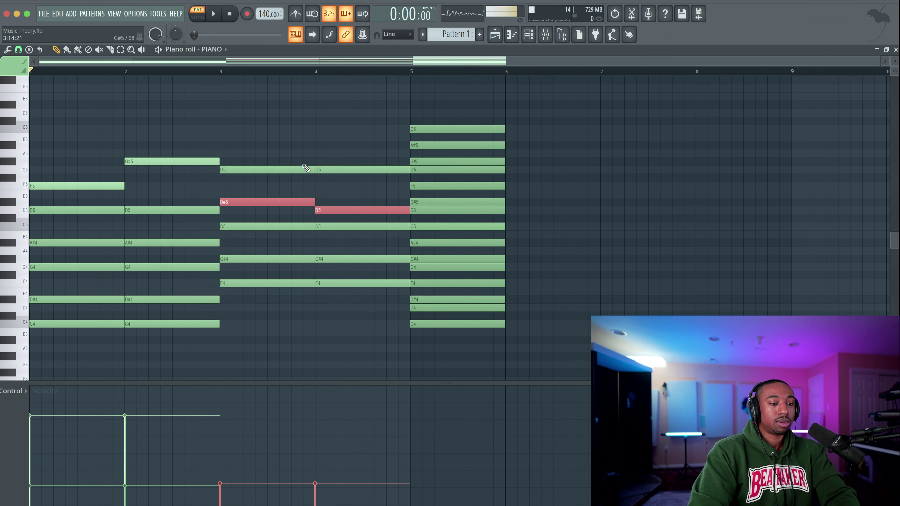
drag(303, 159, 358, 316)
right_click(358, 316)
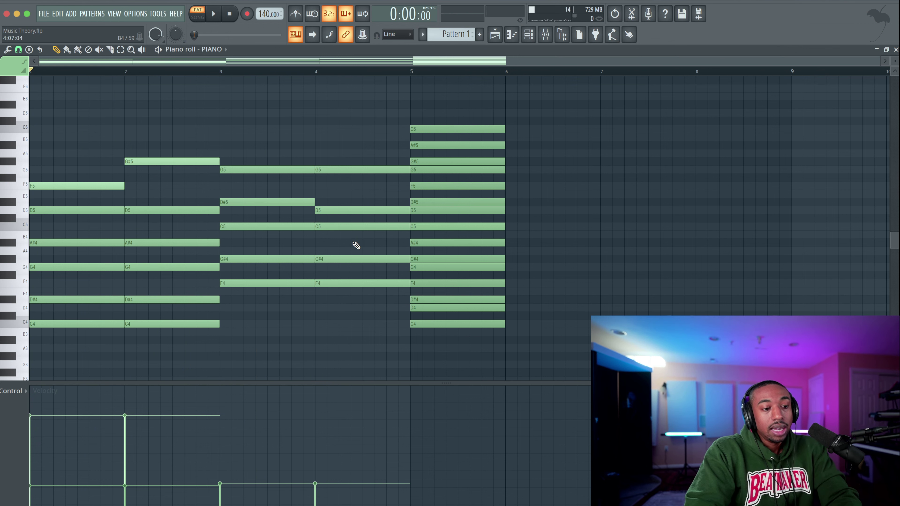
Try the bar 4 D5 an octave lower at D4 and return it to D5.
drag(355, 244, 351, 305)
key(ctrl+Down)
ctrl+click(350, 307)
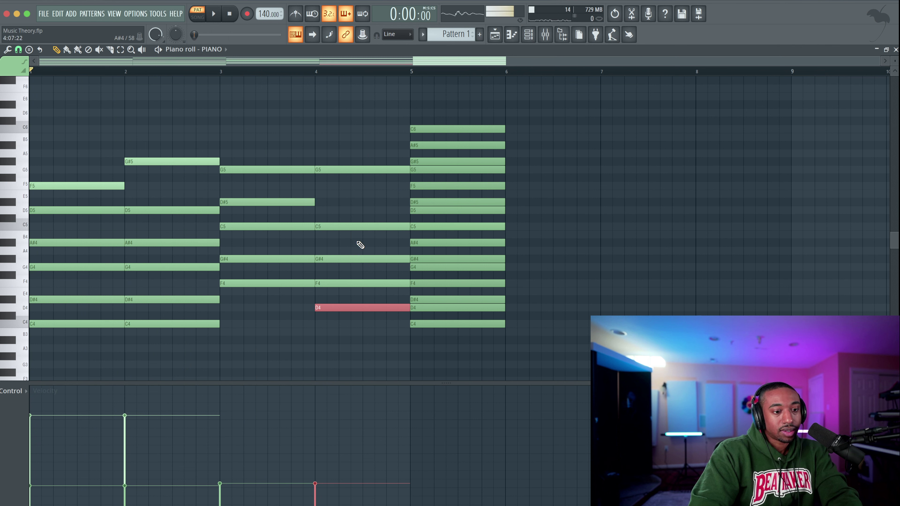
key(ctrl+Up)
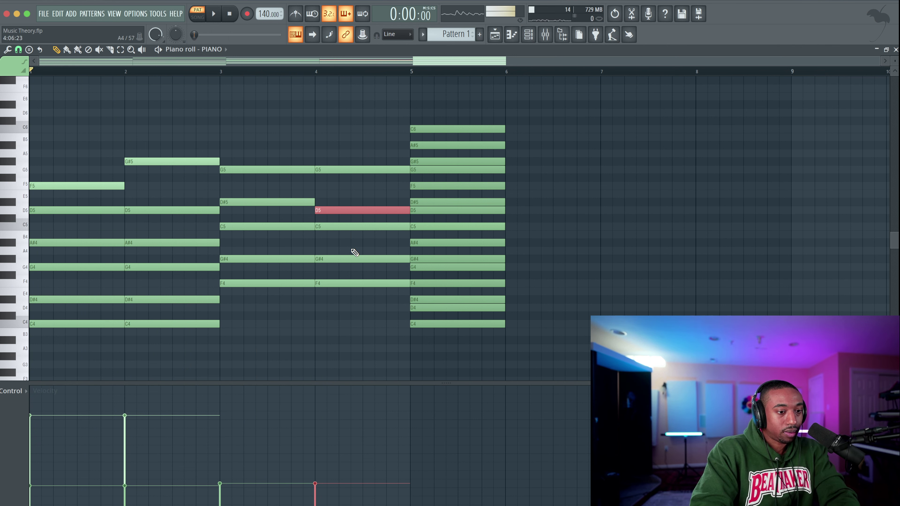
Highlight the bar 4 chord tones F4, G#4, C5 and D5 and examine them against the full bar 3 chord.
drag(343, 222, 345, 294)
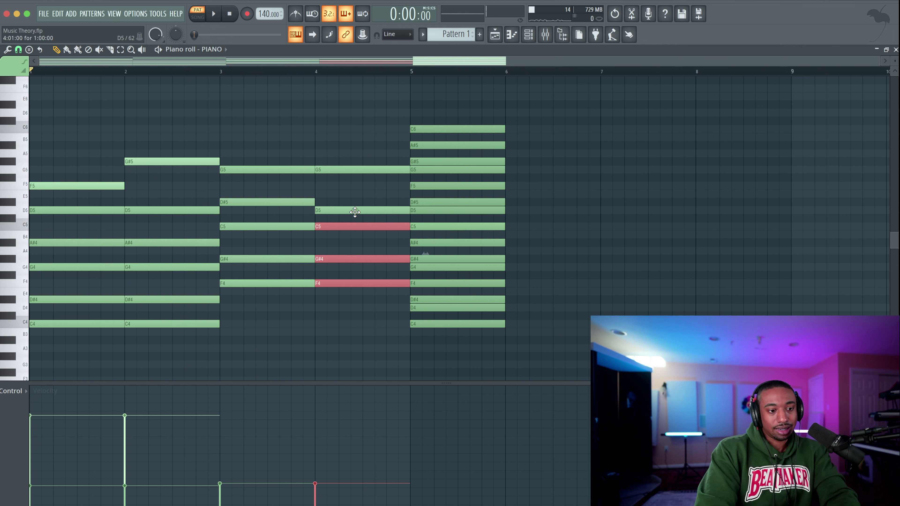
click(331, 208)
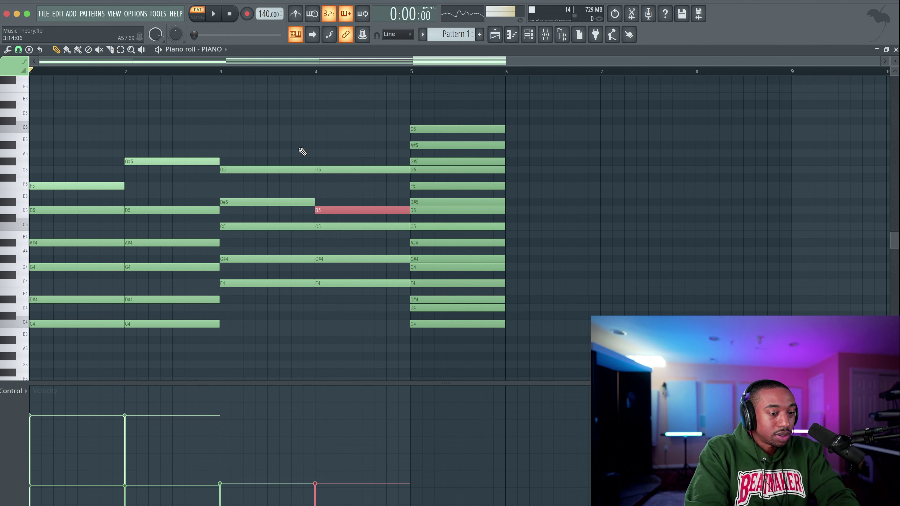
drag(301, 161, 278, 296)
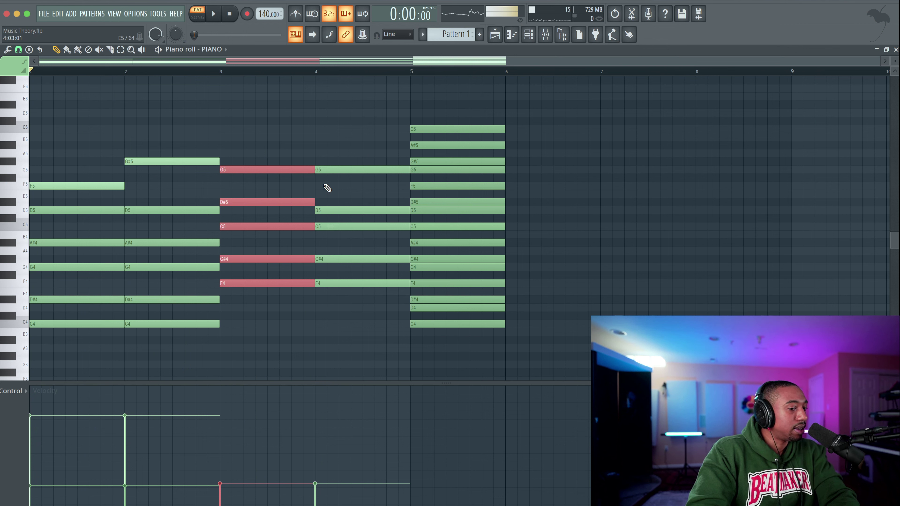
click(321, 169)
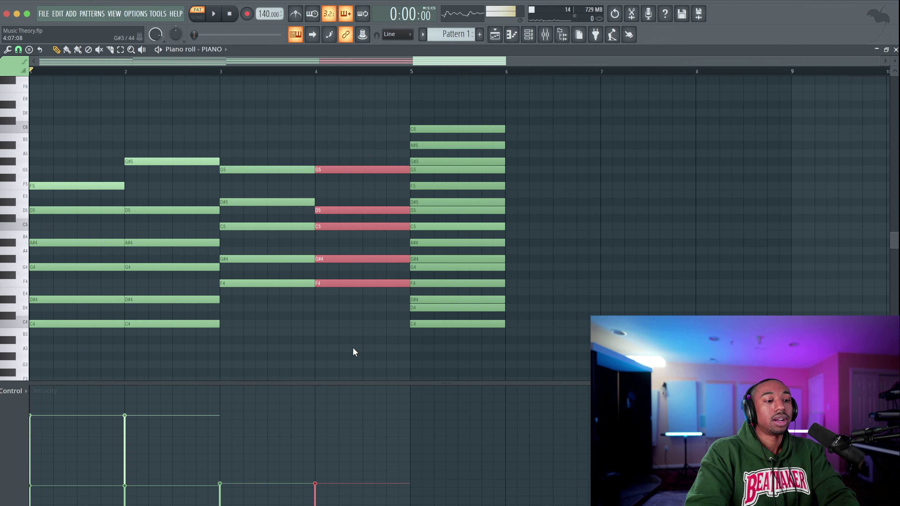
click(355, 183)
click(357, 211)
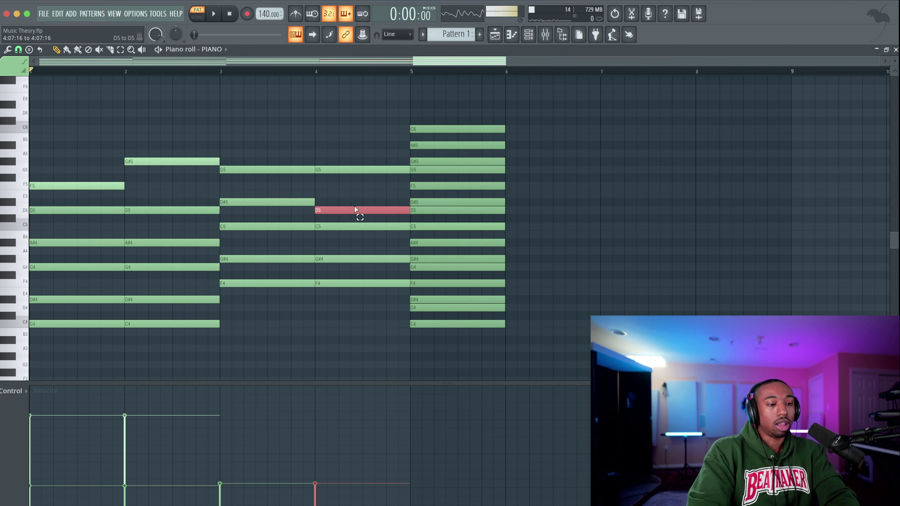
Single out the D#5 to D5 movement between bars 3 and 4 and highlight the bar 4 chord around it.
ctrl+click(312, 202)
click(333, 206)
click(334, 210)
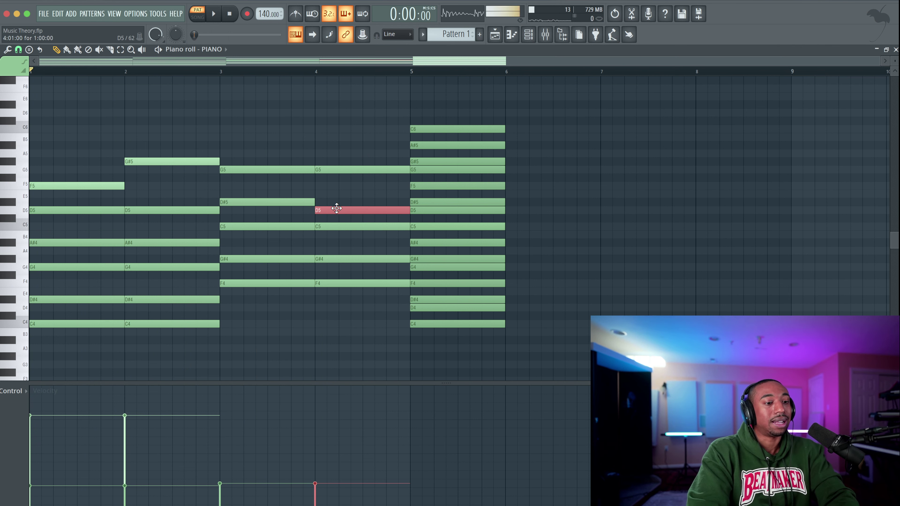
drag(347, 167, 350, 311)
click(349, 309)
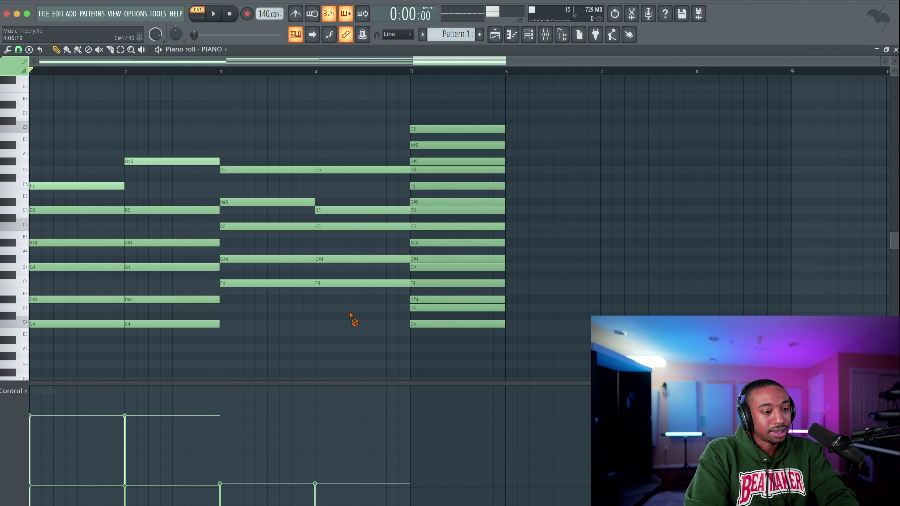
Play the progression back and lower the velocities of the top notes F5 and G#5 in bars 1 and 2 to roughly match the chords.
key(space)
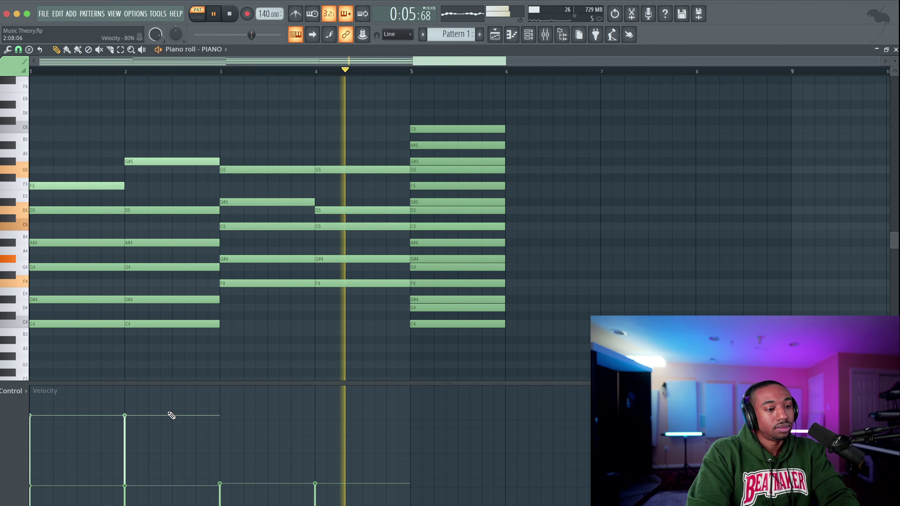
key(space)
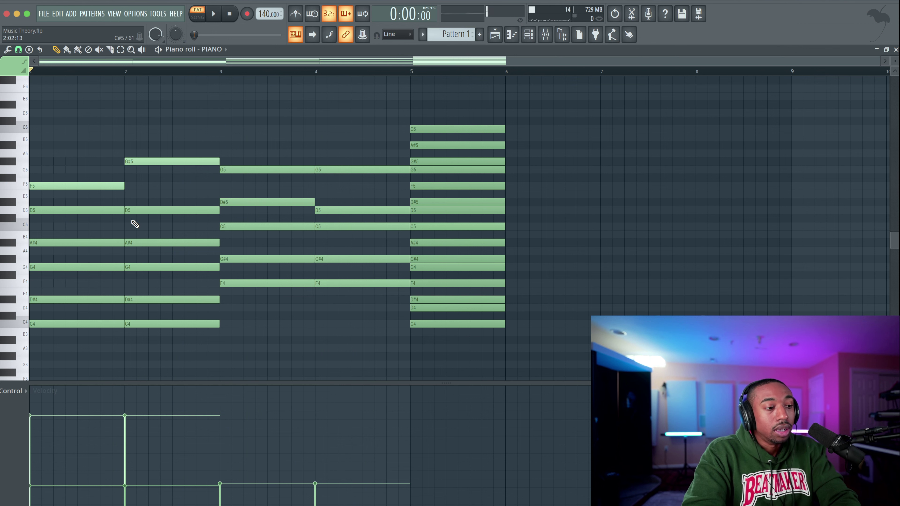
drag(126, 491, 31, 488)
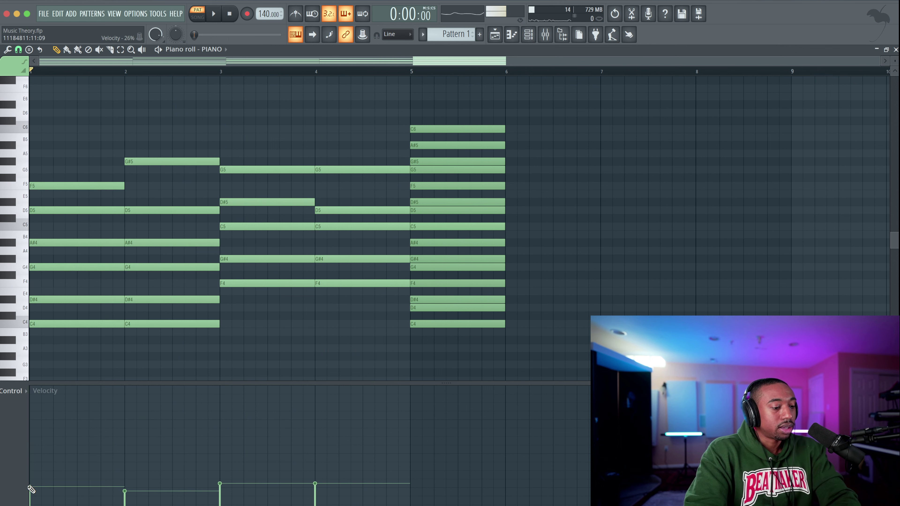
Delay the F5 in bar 1 by one step, lead into it with a two-step E5 grace note, and play it back.
drag(46, 184, 11, 195)
drag(123, 194, 41, 194)
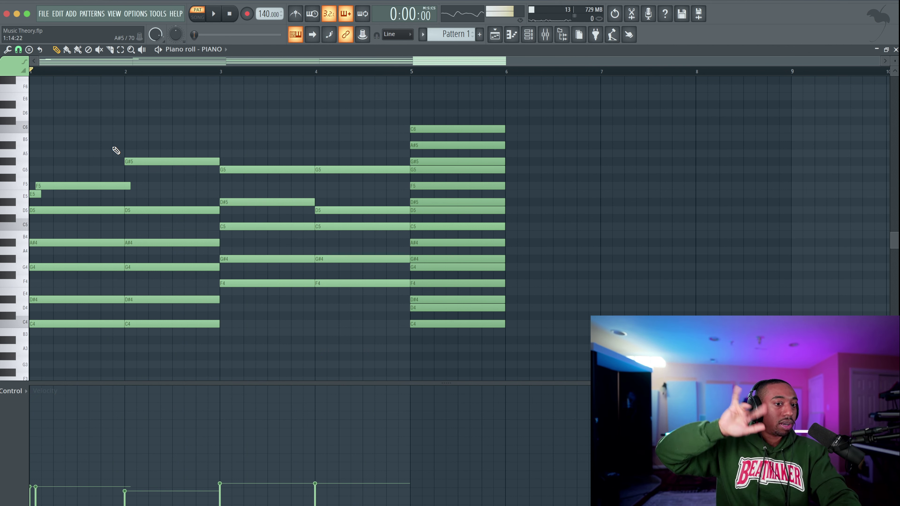
key(space)
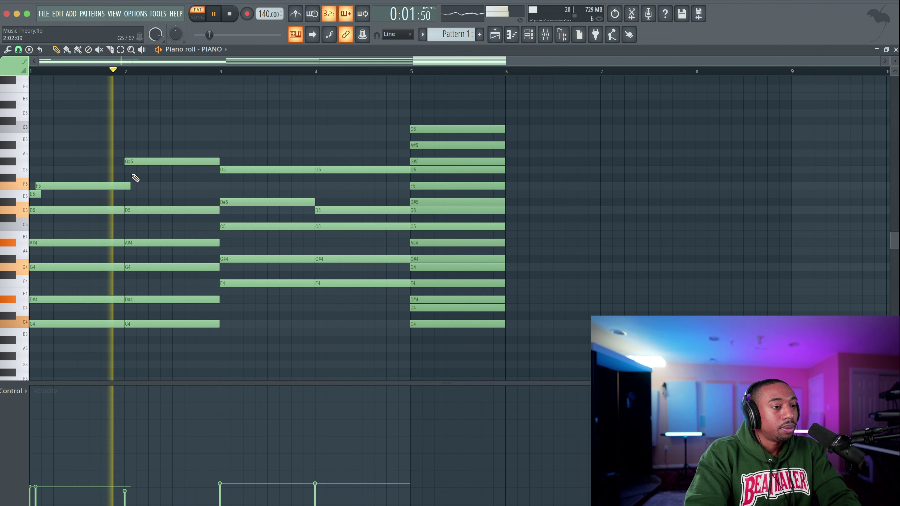
key(space)
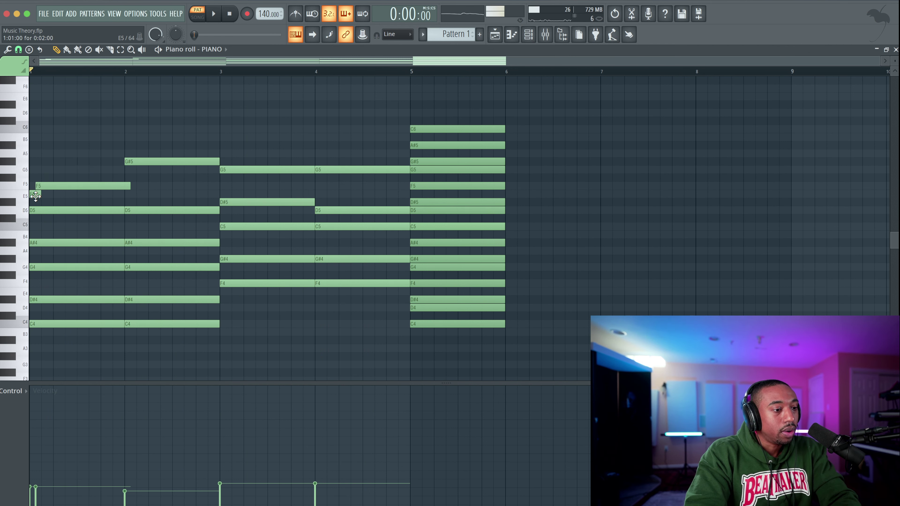
Add a two-step F5 grace note at the start of bar 3, start the G5 slightly after it, and play it back.
click(224, 185)
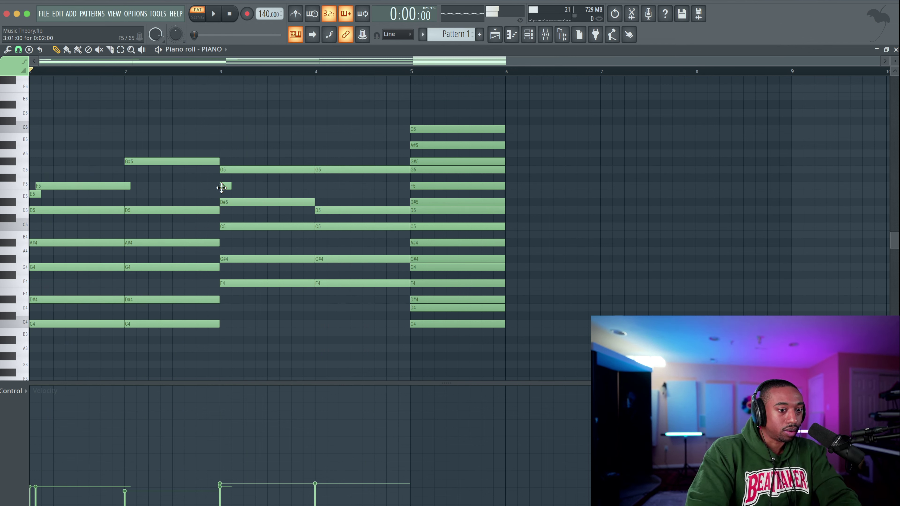
drag(240, 170, 248, 170)
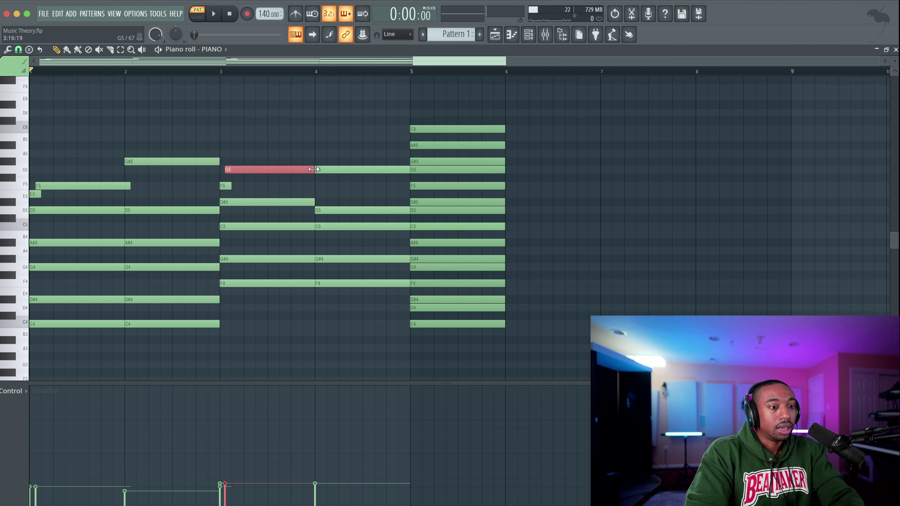
key(space)
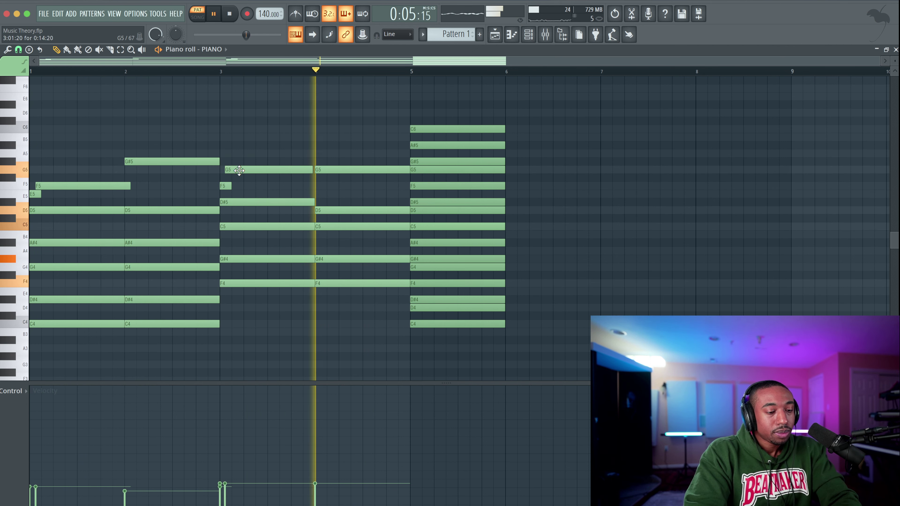
key(space)
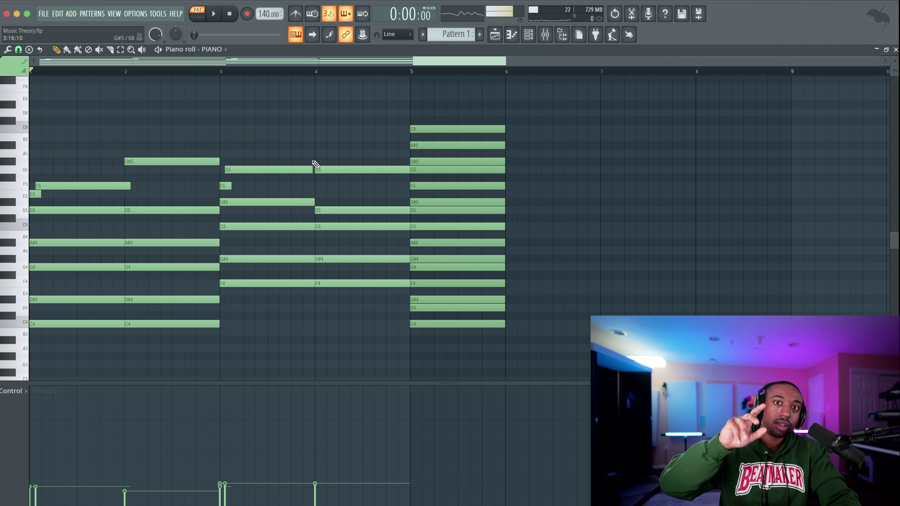
Strum all notes in bars 1 to 4 with the Strumizer, raising the start time strength and tension.
drag(361, 335, 29, 134)
key(alt+s)
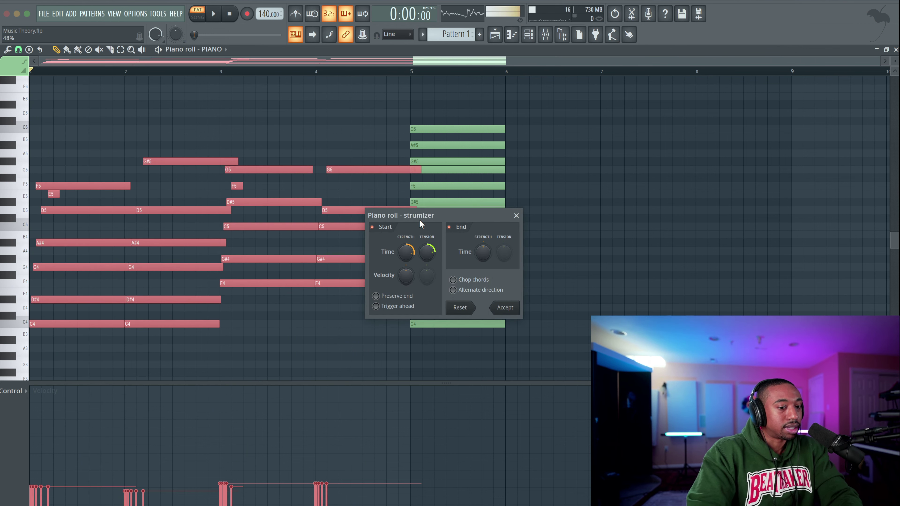
drag(426, 253, 427, 247)
key(space)
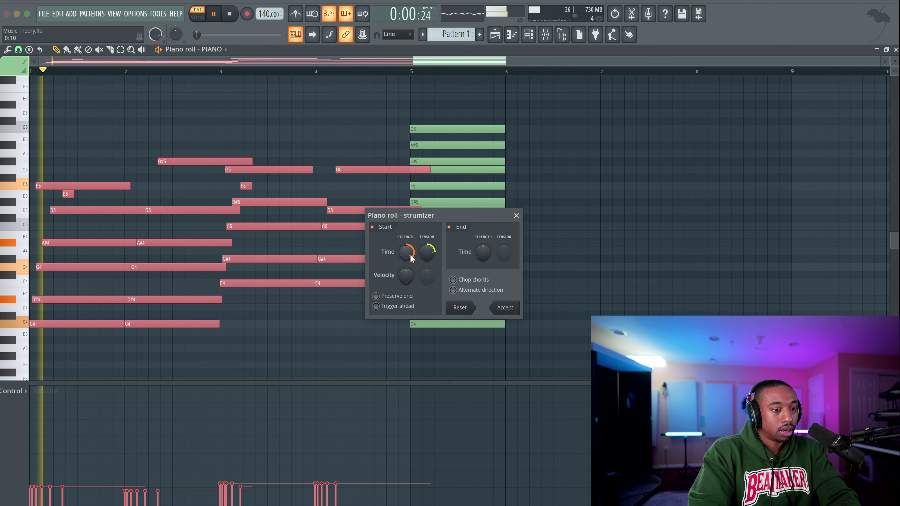
key(space)
click(505, 308)
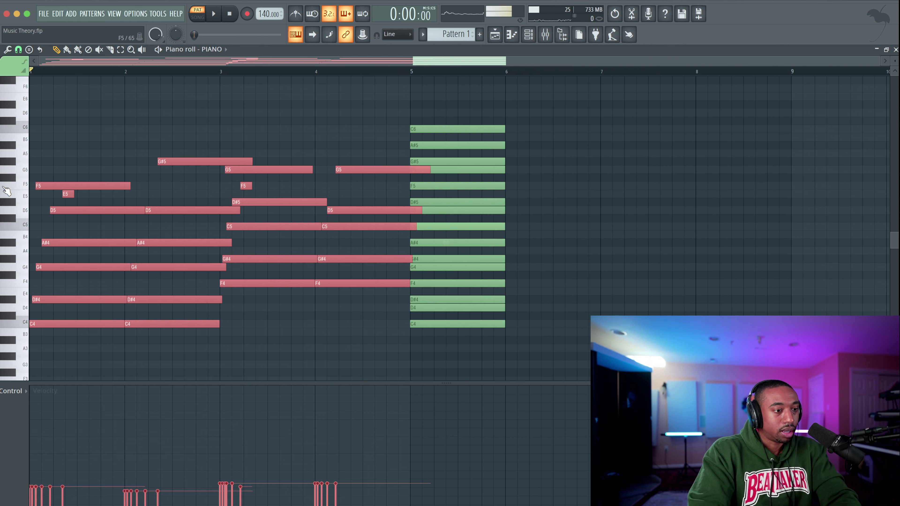
Remove the E5 grace note from bar 1, move the F5 about three steps to just after the strummed D5, and play back.
key(space)
key(ctrl+d)
drag(66, 186, 83, 184)
key(space)
key(space)
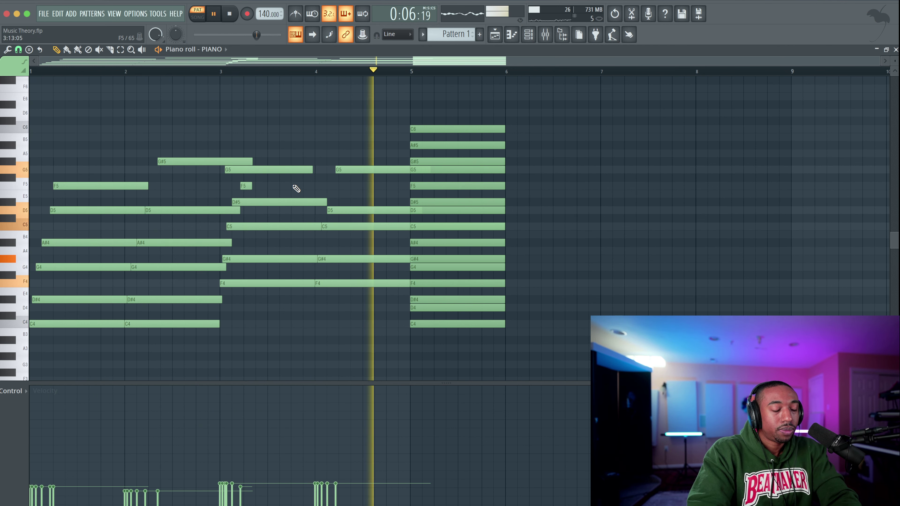
Delete the F5 grace note in bar 3, move the G5 about two steps to just after the strummed D#5, and play back.
key(space)
right_click(249, 185)
drag(254, 169, 266, 169)
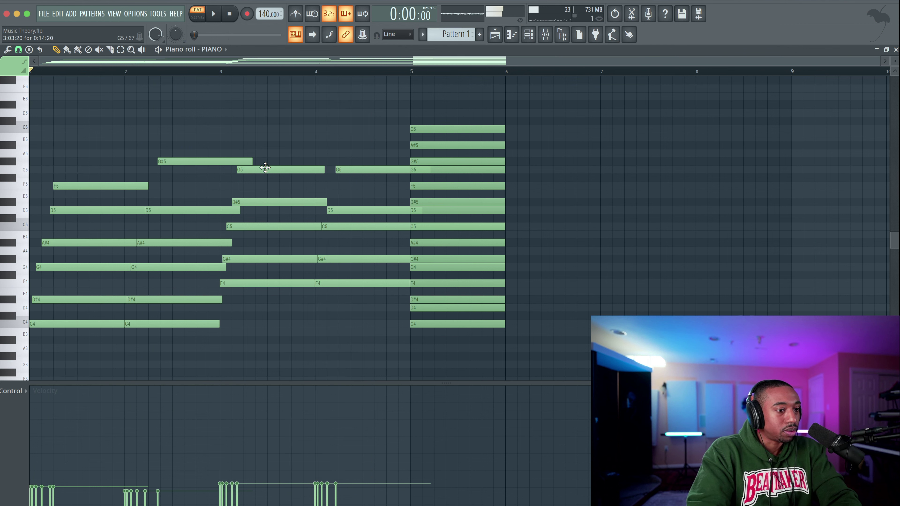
key(space)
Cut the overhanging ends of the bar 4 notes at the start of bar 5 during playback.
drag(373, 149, 369, 311)
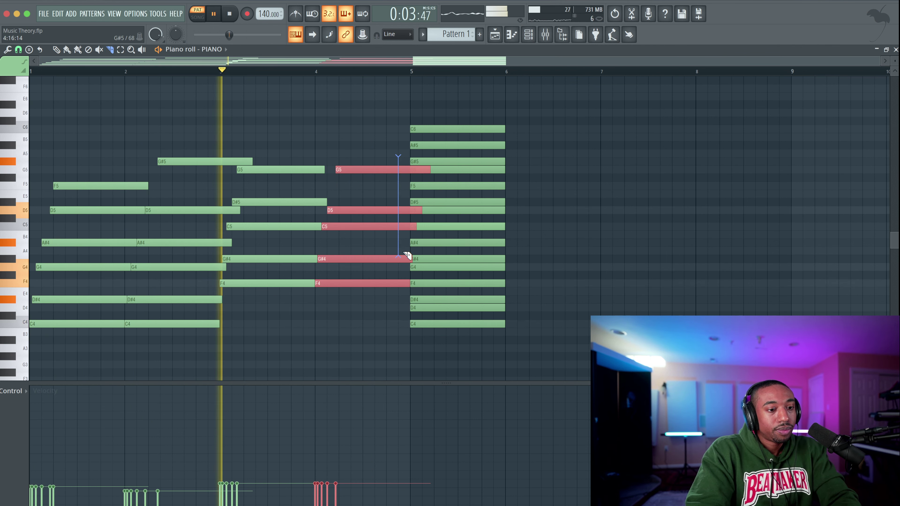
click(408, 281)
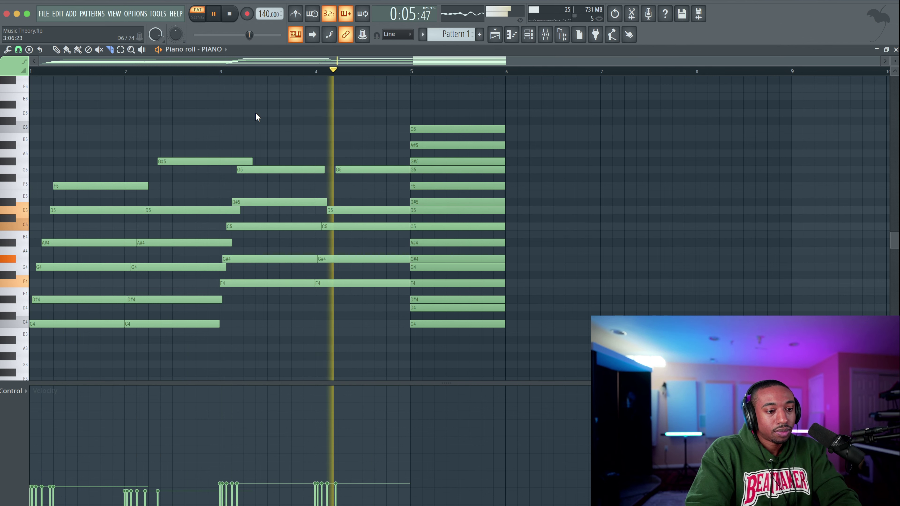
key(space)
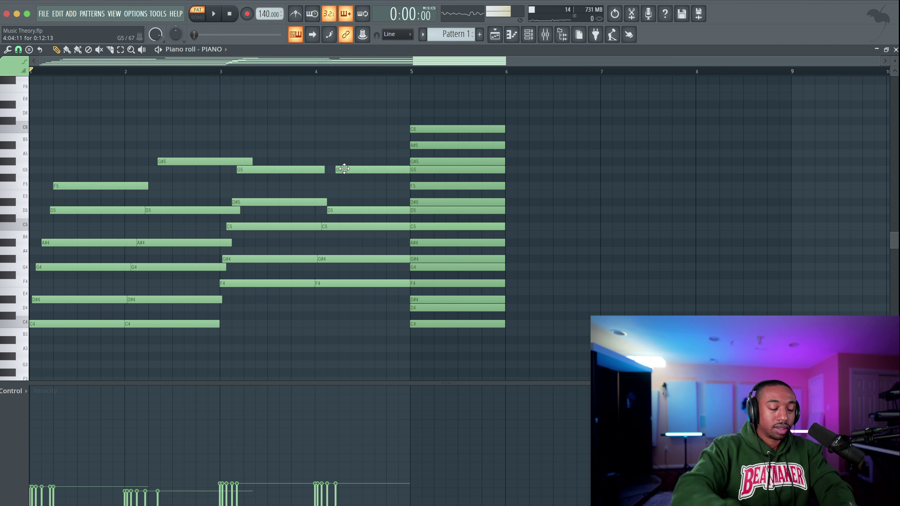
Select all the notes in bars 1 to 4 and delete them.
drag(358, 150, 13, 338)
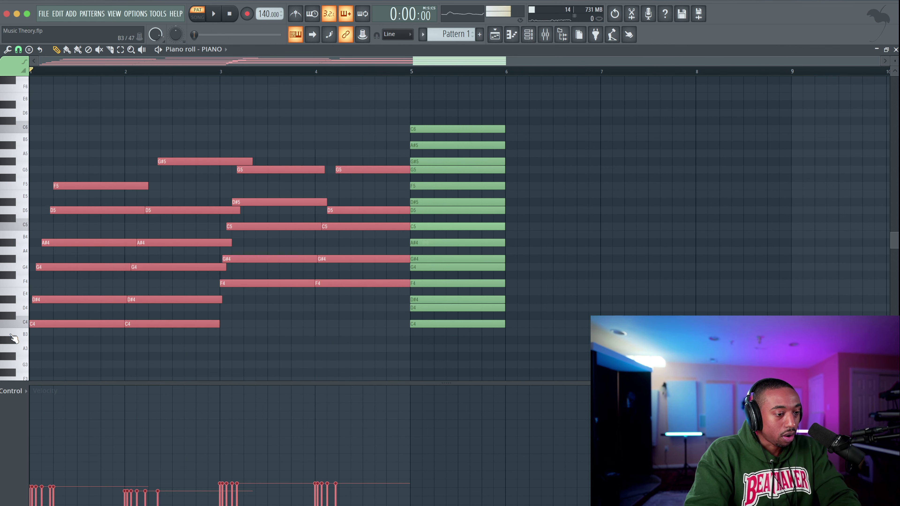
right_click(225, 333)
drag(388, 344, 51, 90)
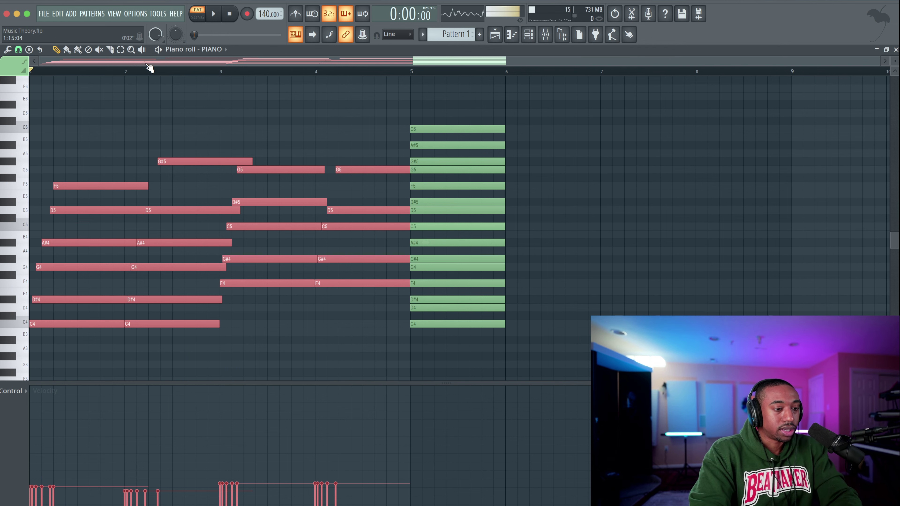
right_click(183, 103)
drag(366, 109, 28, 358)
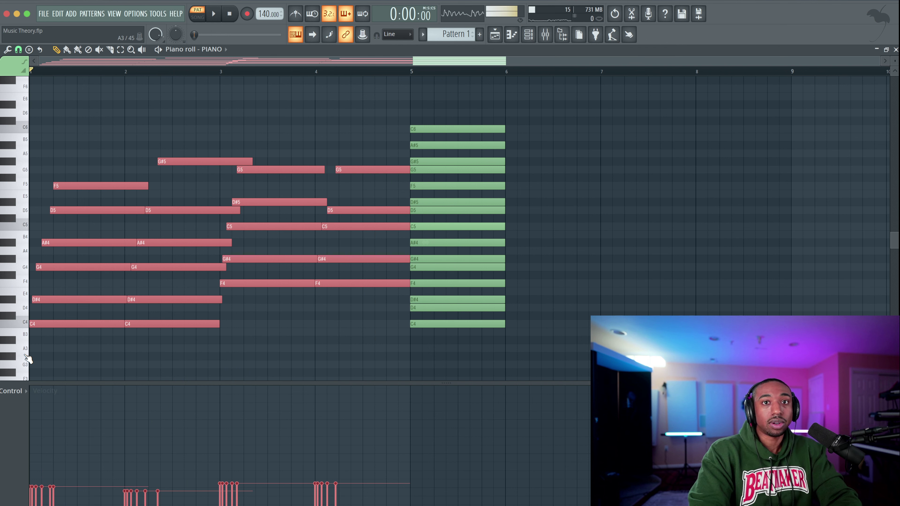
key(Delete)
Undo the recent edits back to the unstrummed block chords in bars 1 to 4, without the grace notes.
key(ctrl+z)
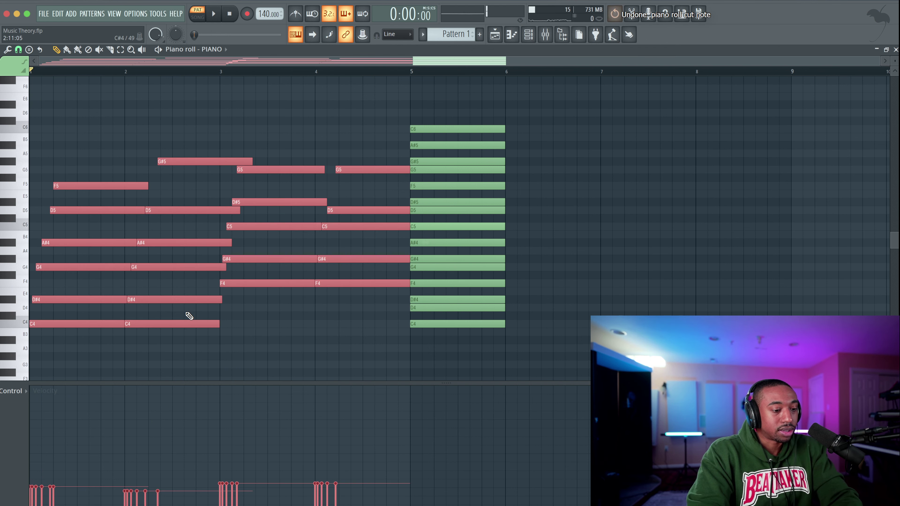
key(ctrl+z)
key(ctrl+z)
key(ctrl+z)
key(ctrl+z)
key(ctrl+z)
key(ctrl+z)
key(ctrl+z)
key(ctrl+z)
key(ctrl+z)
key(ctrl+z)
key(ctrl+z)
key(ctrl+z)
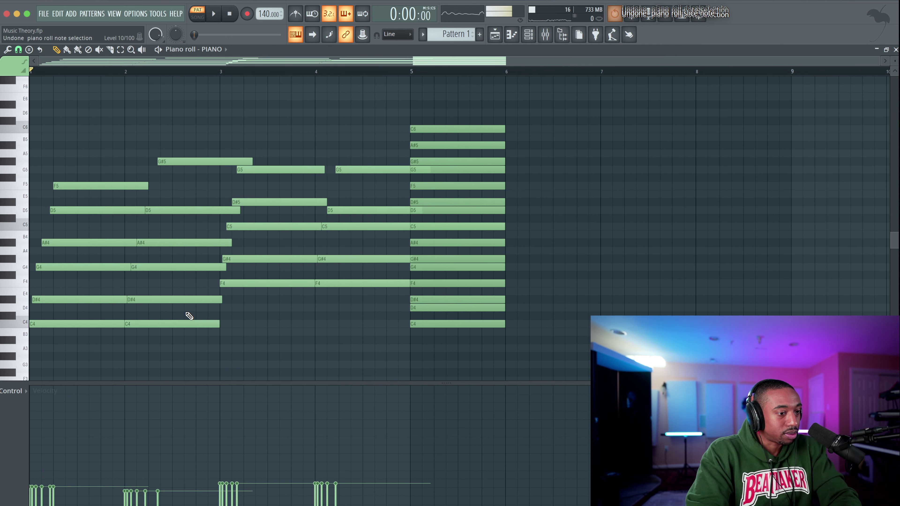
key(ctrl+z)
key(ctrl+z)
key(ctrl+z)
key(ctrl+z)
key(ctrl+z)
key(ctrl+z)
key(ctrl+z)
key(ctrl+z)
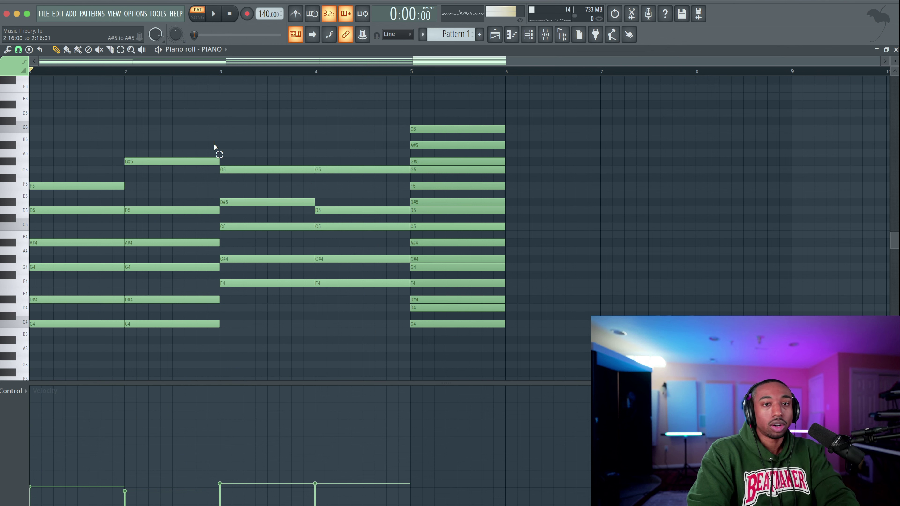
Shorten all notes of the bar 2 chord to half a bar and play back.
drag(215, 142, 163, 329)
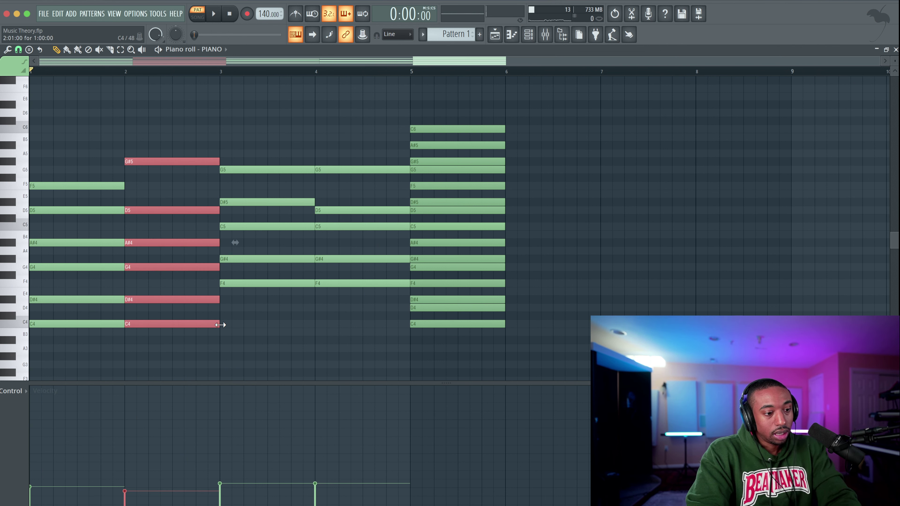
drag(220, 323, 173, 323)
key(space)
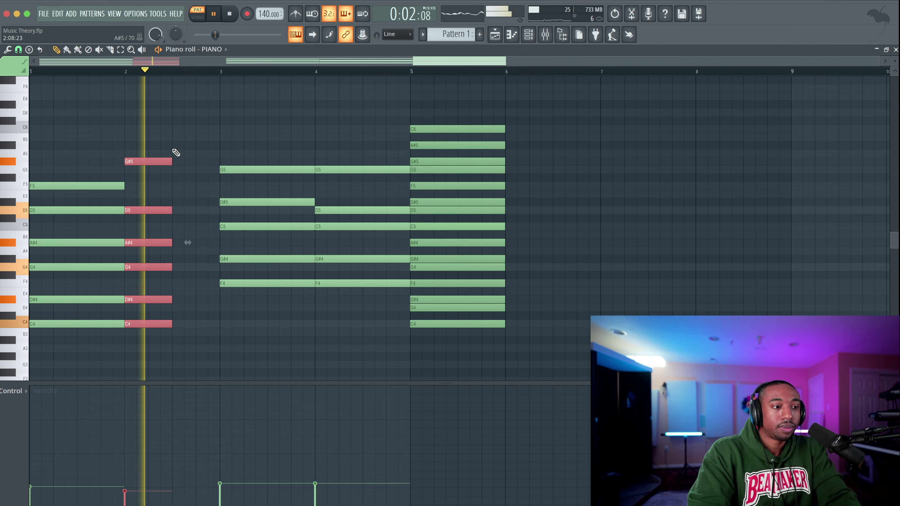
key(space)
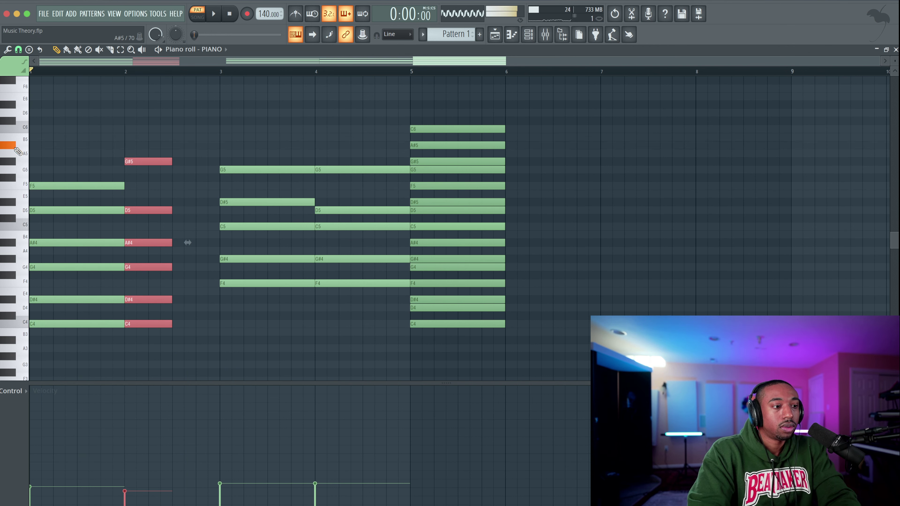
Add a half-bar A#5 in the second half of bar 2 as a melody note leading into bar 3.
click(174, 145)
click(170, 145)
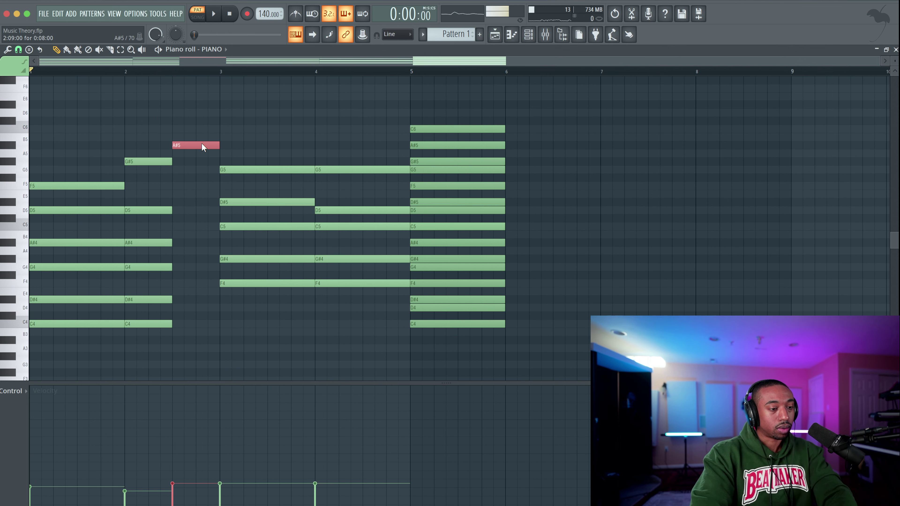
click(292, 142)
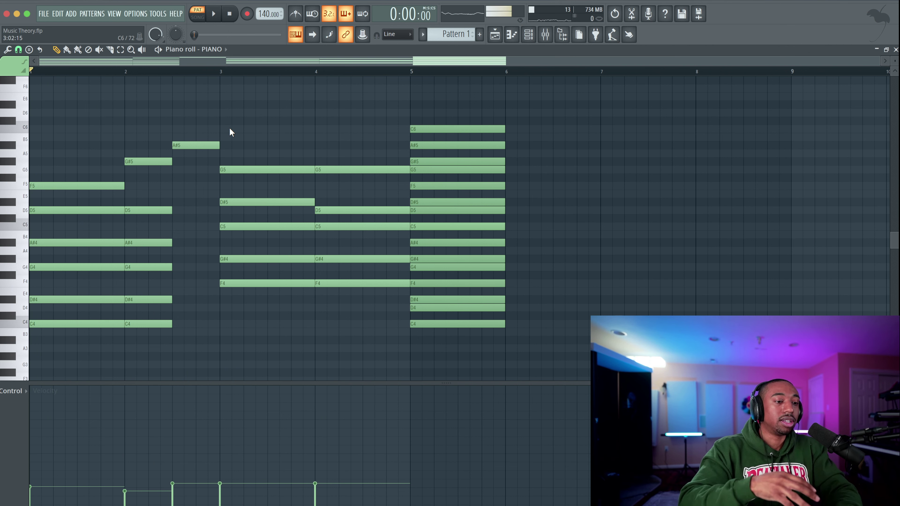
click(197, 146)
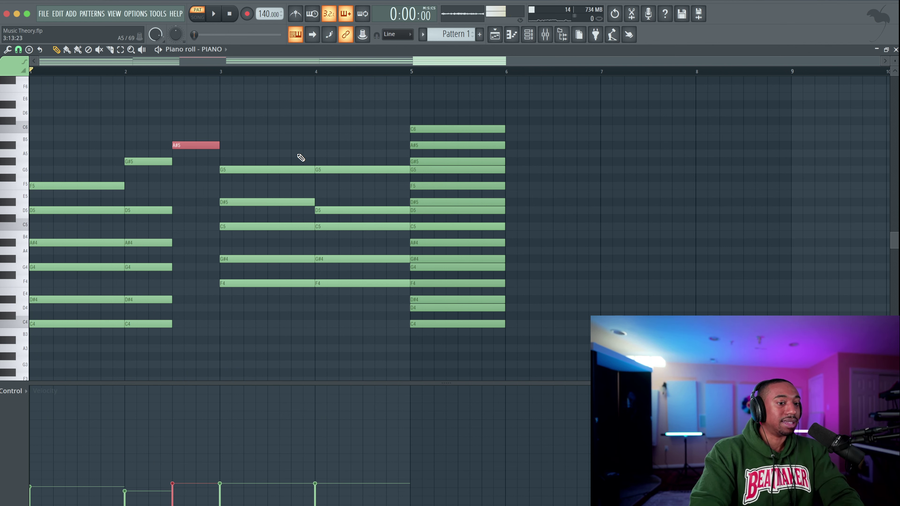
click(241, 145)
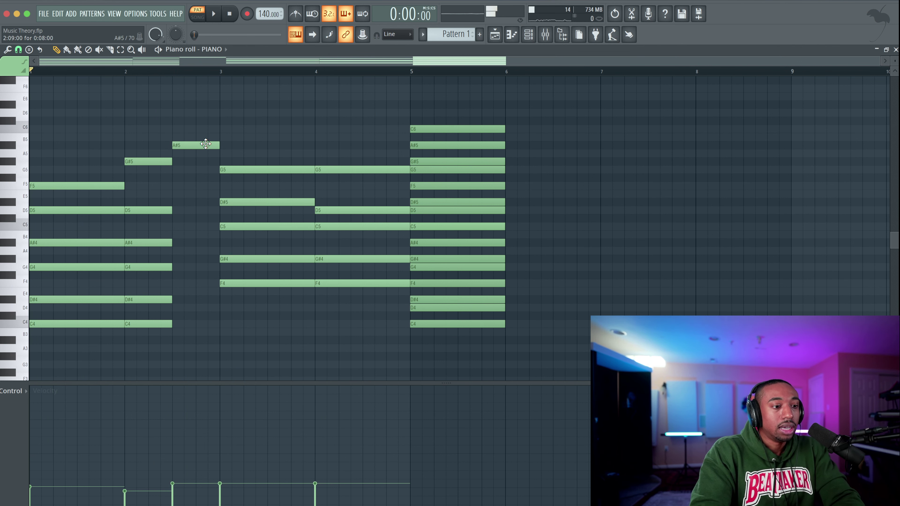
click(213, 146)
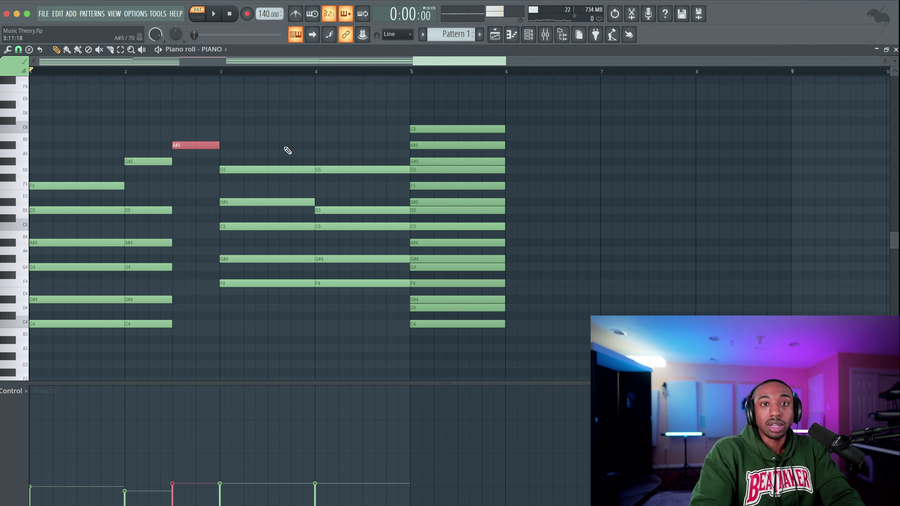
click(203, 145)
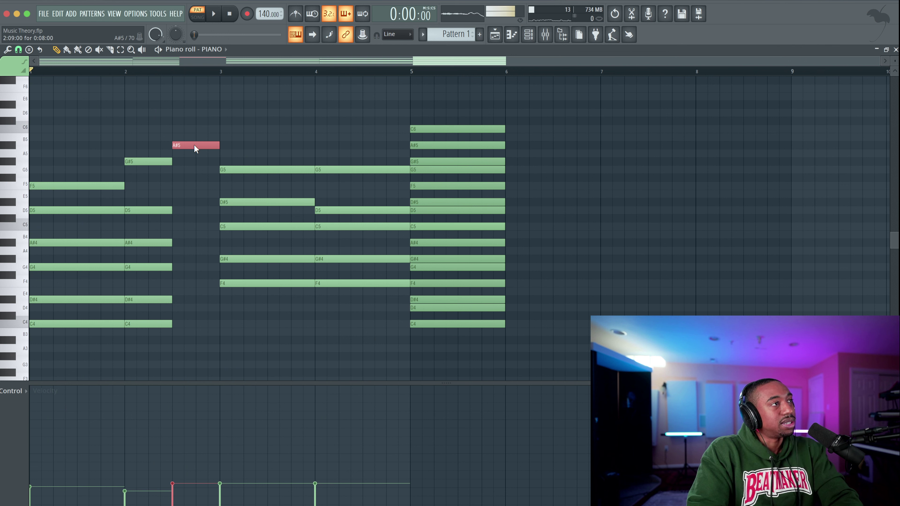
Add half-bar G5 and E5 notes beneath the A#5 in the second half of bar 2.
click(186, 170)
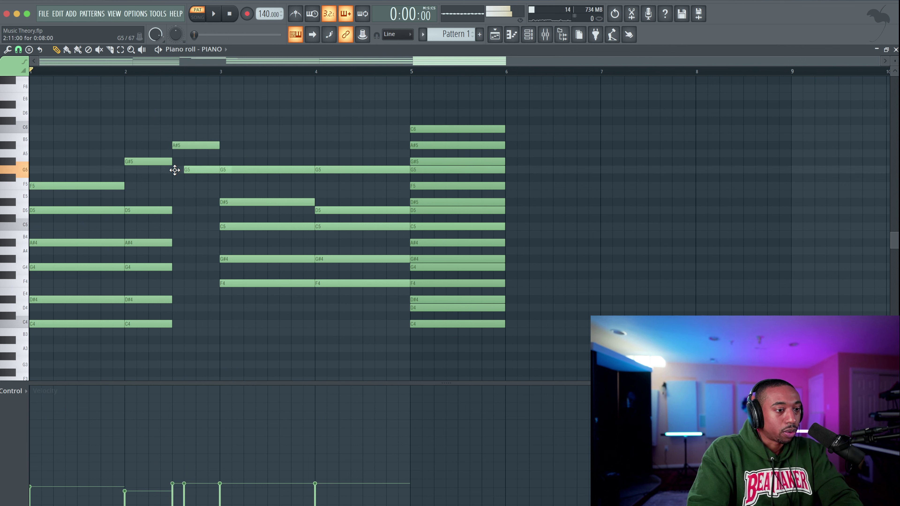
click(172, 194)
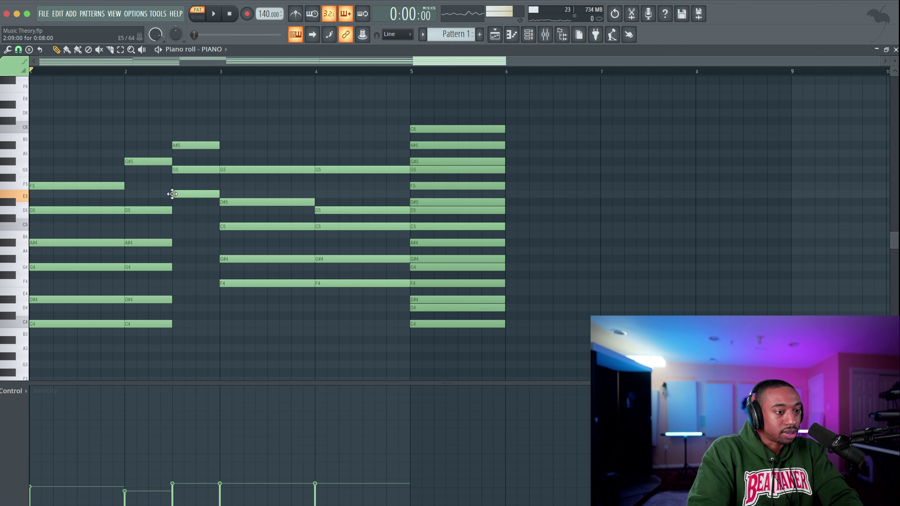
drag(178, 203, 191, 114)
click(191, 115)
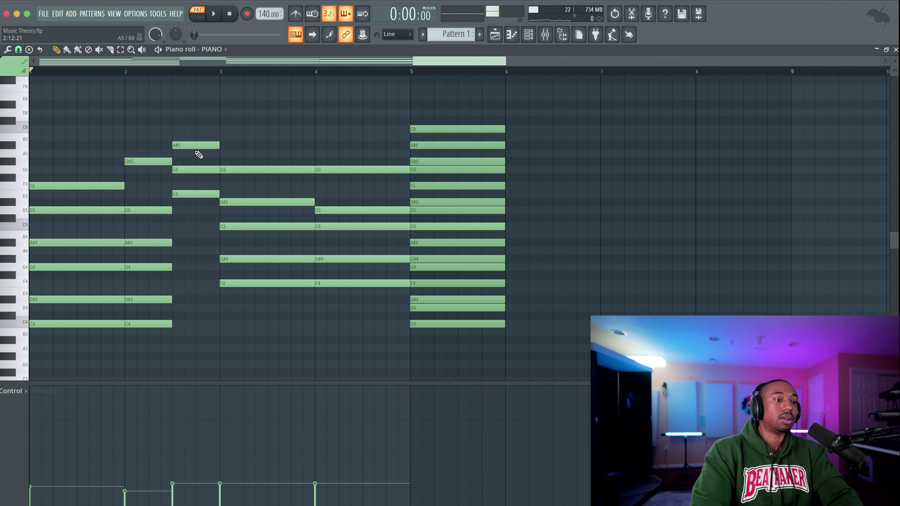
Try lowering the G5 in the second half of bar 2 by an octave.
key(ctrl+Down)
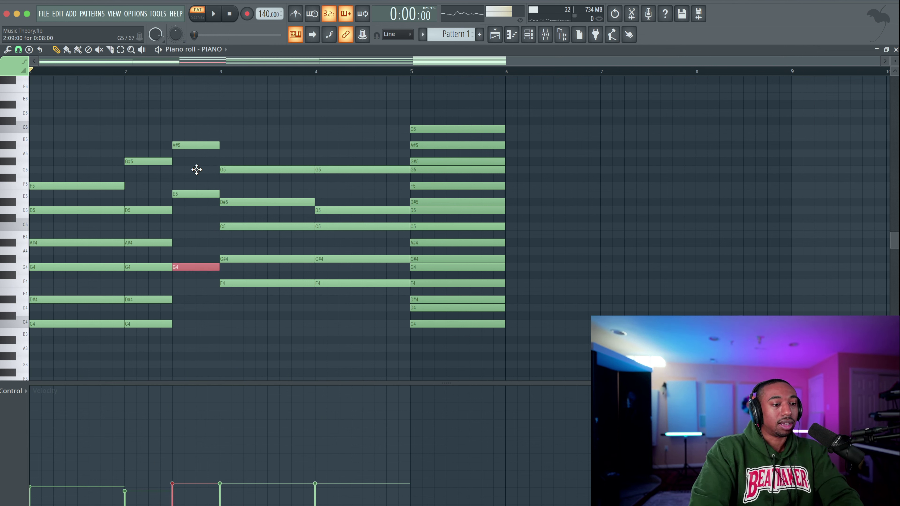
key(ctrl+Up)
drag(197, 138, 200, 210)
click(203, 213)
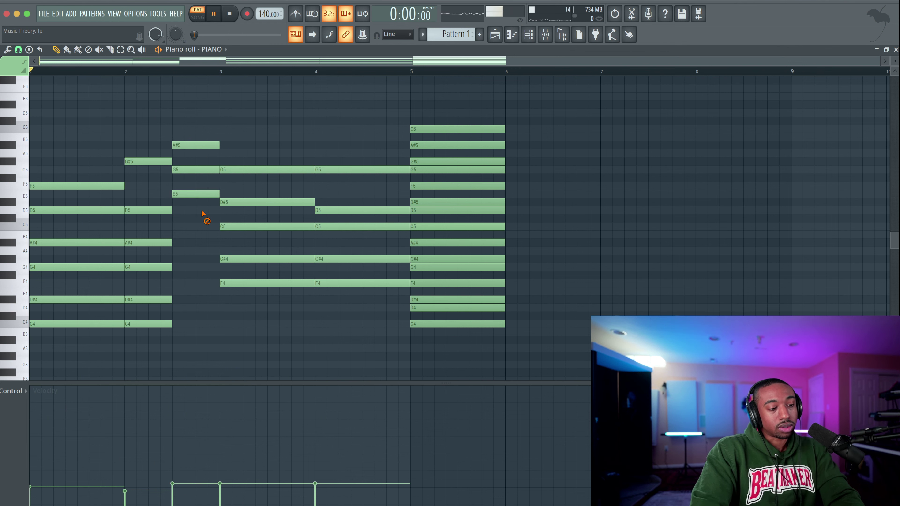
Play the progression from the start twice to hear the new notes in bar 2 lead into bar 3.
key(space)
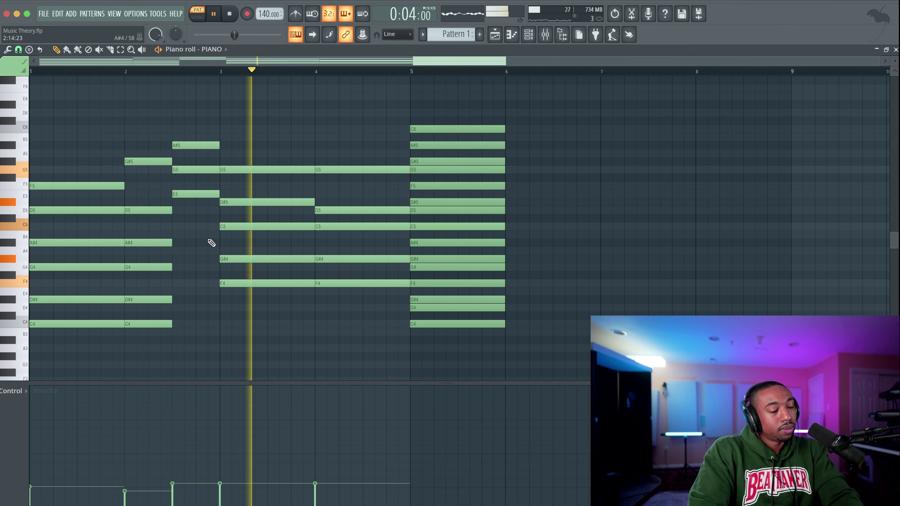
key(space)
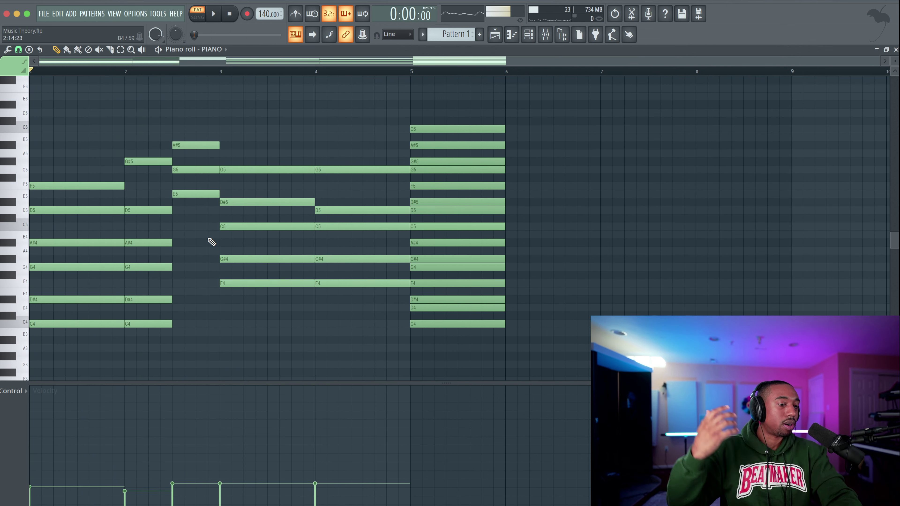
key(space)
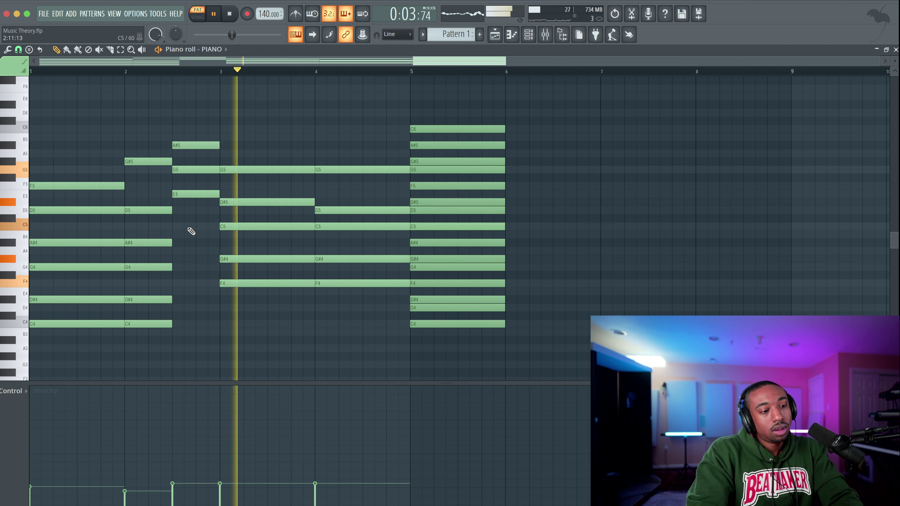
key(space)
Extend the C4 to G#5 chord notes in bar 2 to the full bar and play back.
mouse_move(158, 156)
mouse_down()
mouse_move(159, 333)
mouse_move(219, 323)
mouse_up()
click(203, 343)
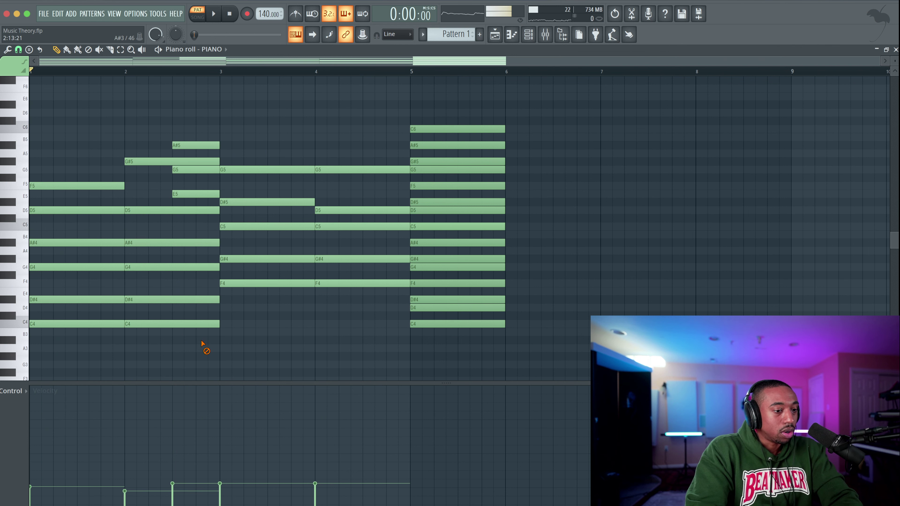
key(space)
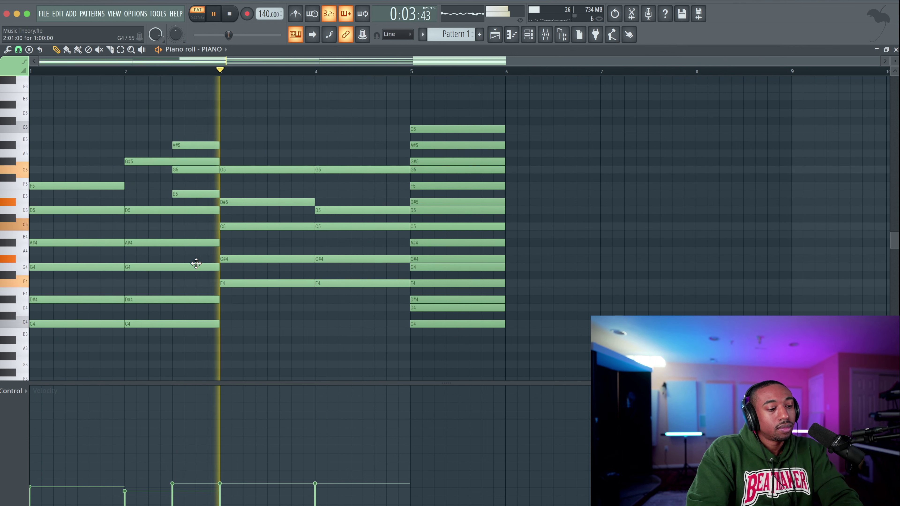
key(space)
Lower the velocity of the E5, G5 and A#5 in the second half of bar 2 and play back.
click(173, 489)
drag(174, 494, 174, 499)
key(space)
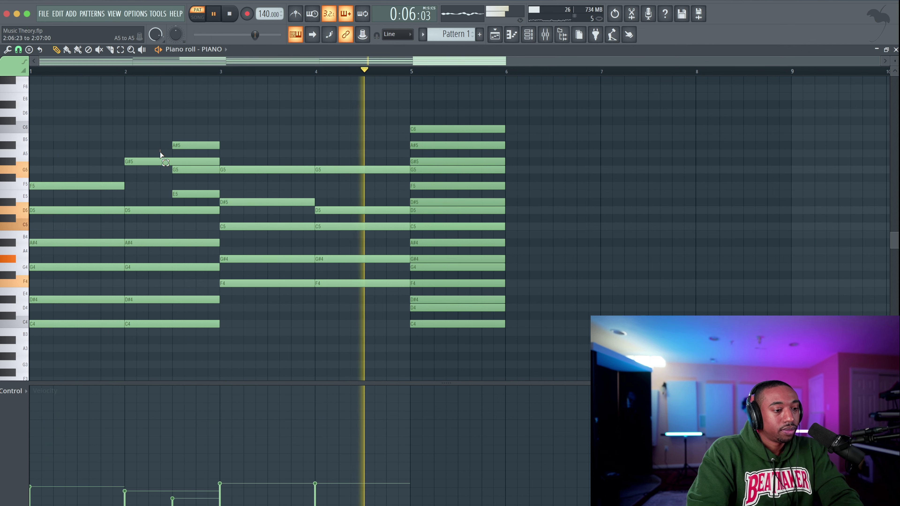
Try strumming all the bar 2 notes, including the half-bar E5, G5 and A#5, with the Strumizer and play back.
drag(160, 150, 148, 359)
drag(199, 126, 178, 211)
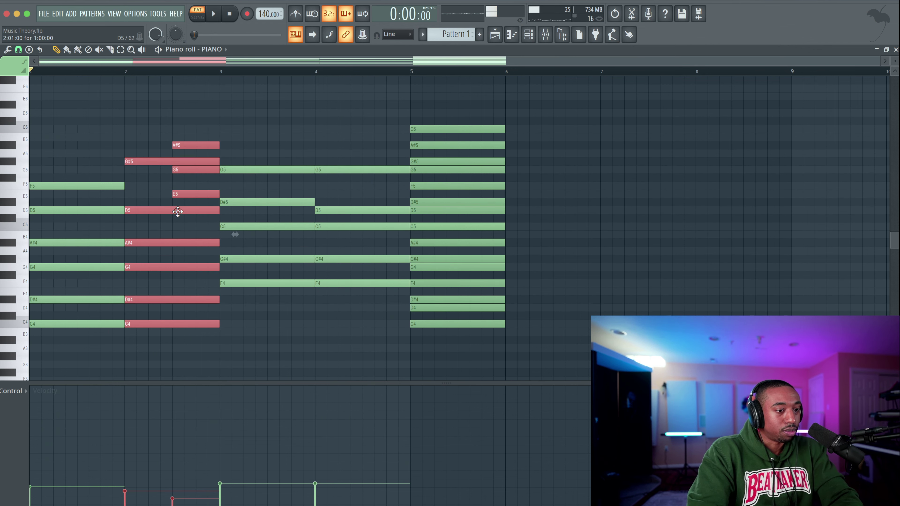
key(alt+s)
drag(407, 250, 407, 253)
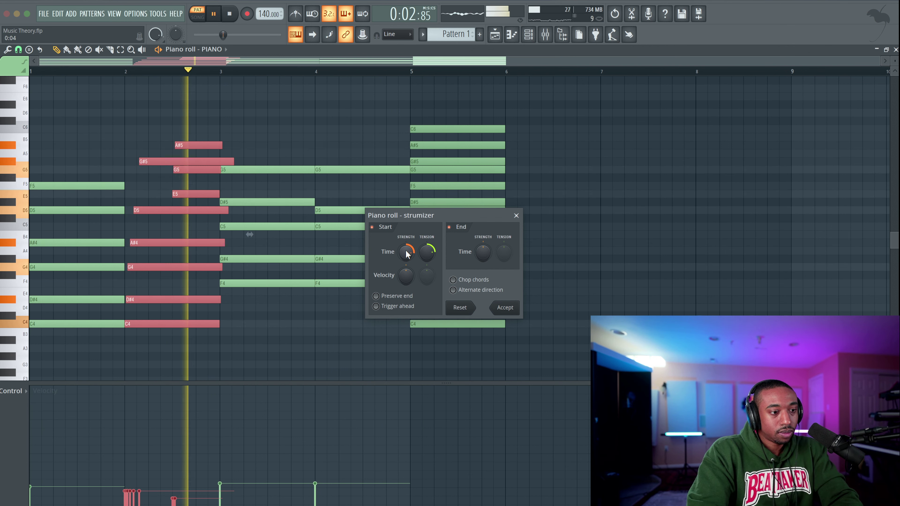
key(space)
click(516, 215)
Try strumming only the C4 to G#5 chord notes in bar 2 with the Strumizer and play back.
drag(157, 152, 151, 325)
key(alt+s)
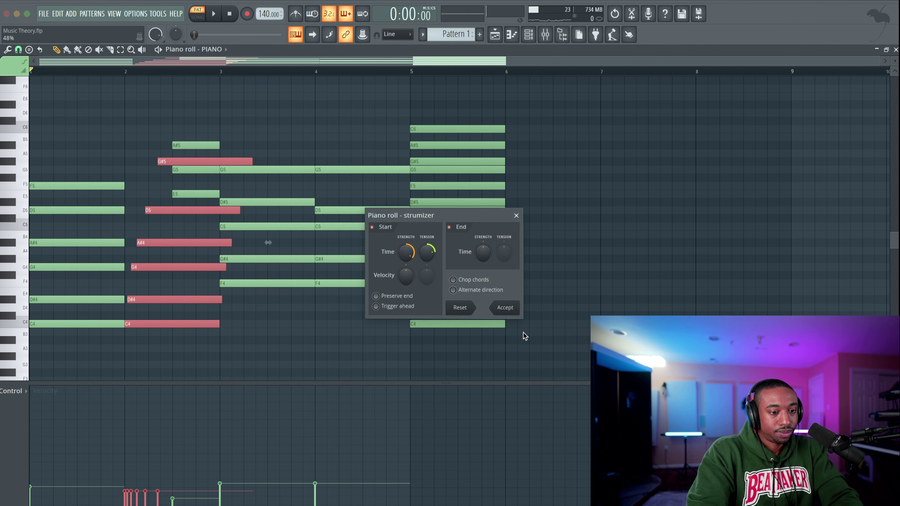
click(518, 310)
key(space)
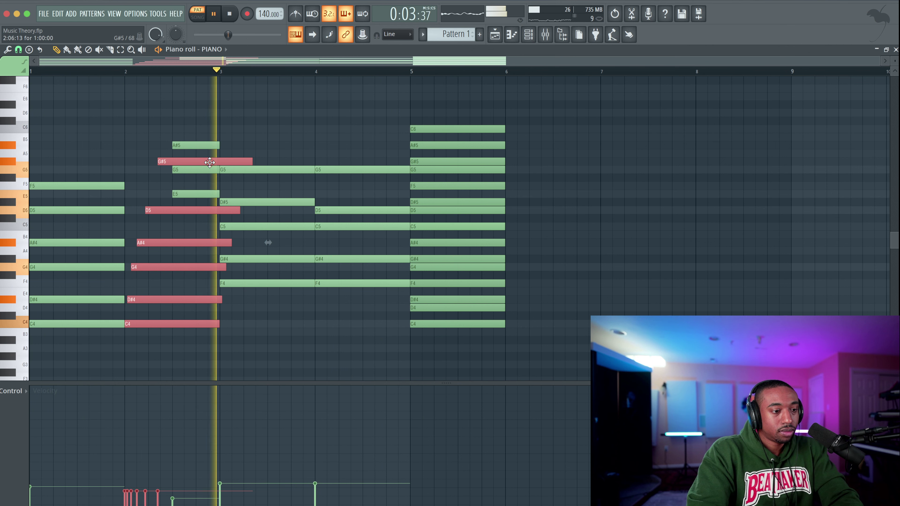
key(space)
Try a tighter strum on the C4 to G#5 chord in bar 2 during playback, closing the Strumizer without accepting.
key(alt+s)
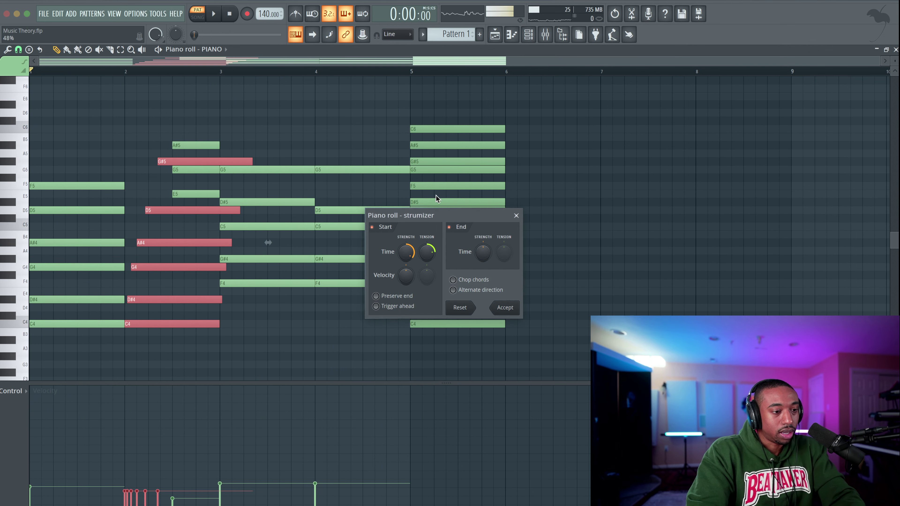
drag(268, 243, 250, 243)
key(space)
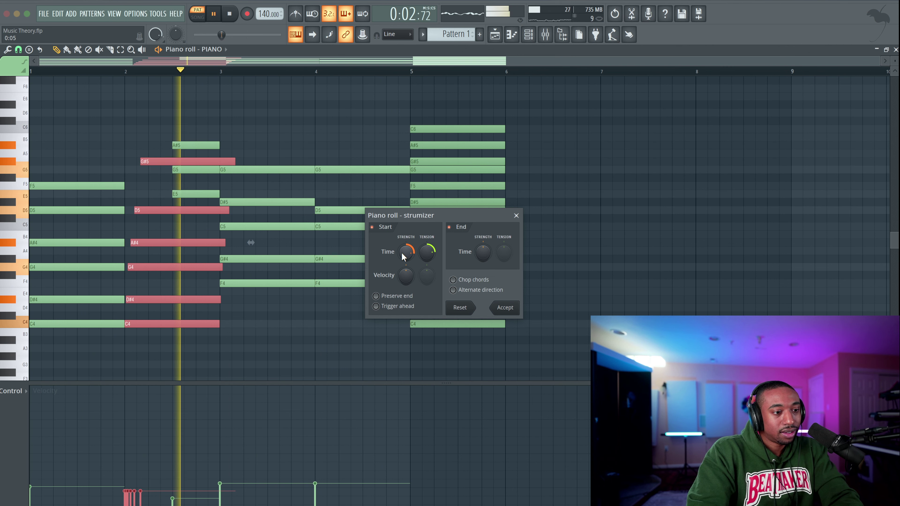
click(516, 215)
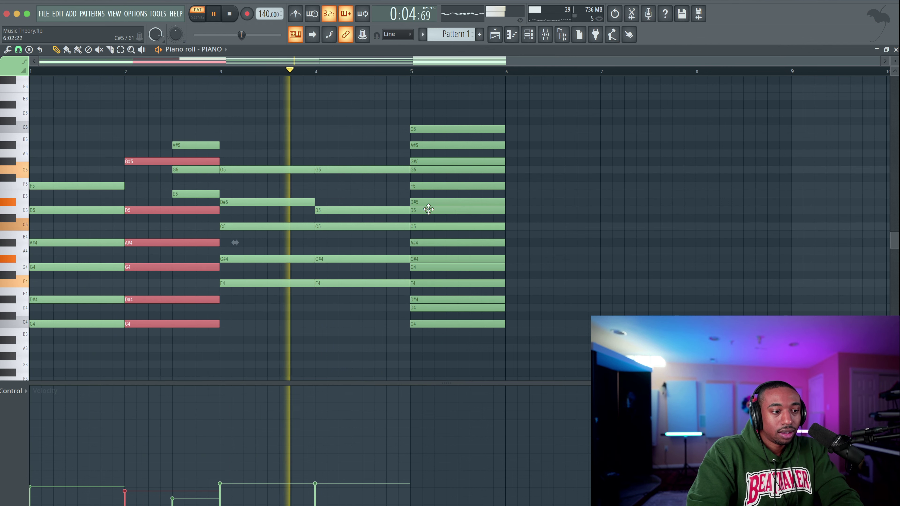
key(space)
Shorten the C4 to G#5 chord notes in bar 2 to half a bar and play back.
drag(160, 157, 186, 328)
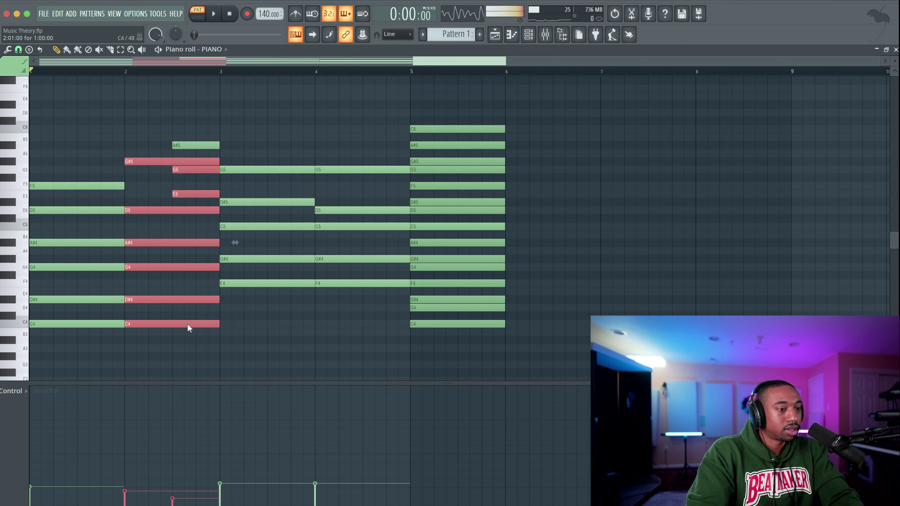
drag(160, 149, 163, 348)
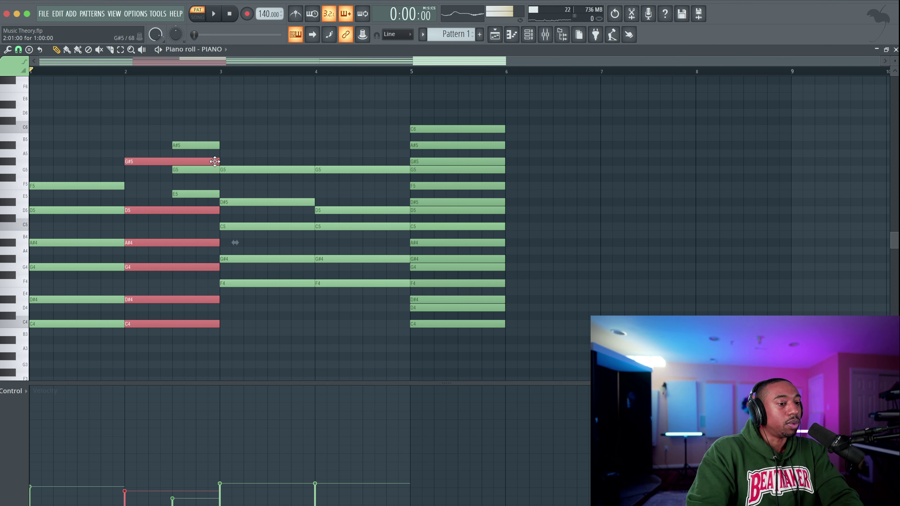
drag(219, 162, 163, 162)
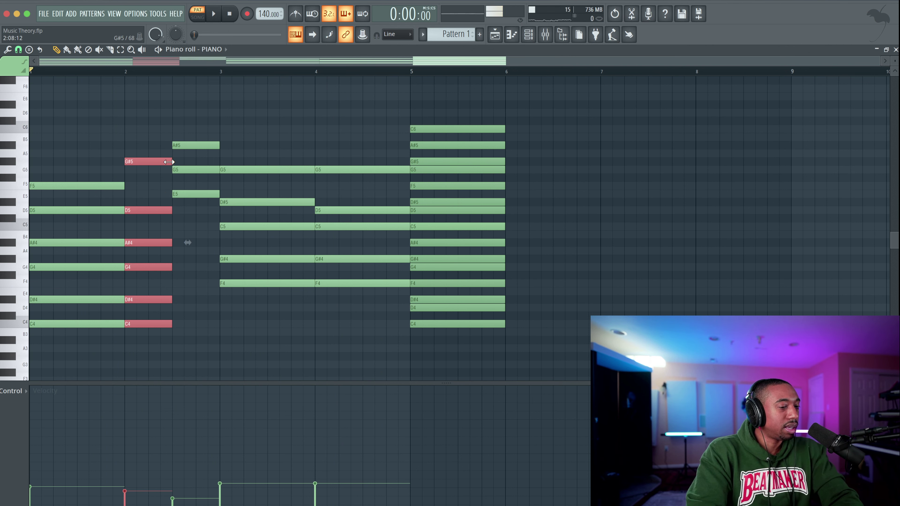
click(166, 157)
key(space)
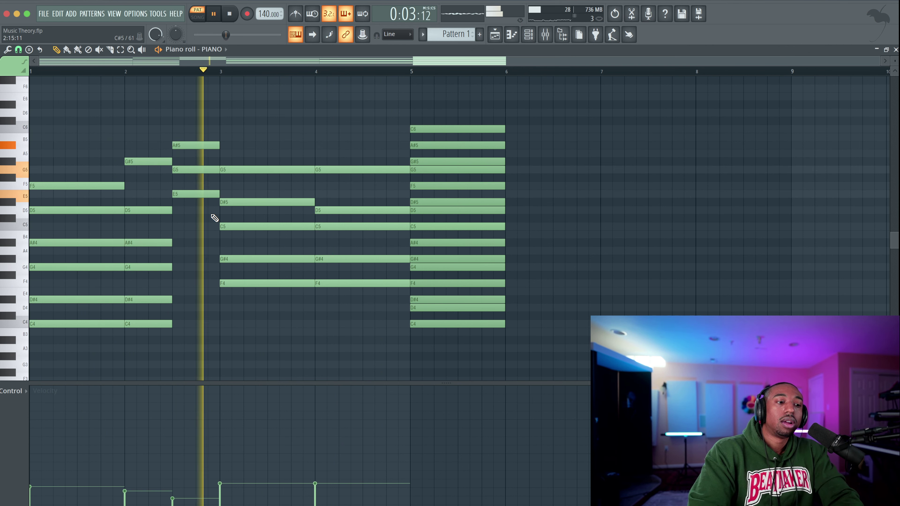
key(space)
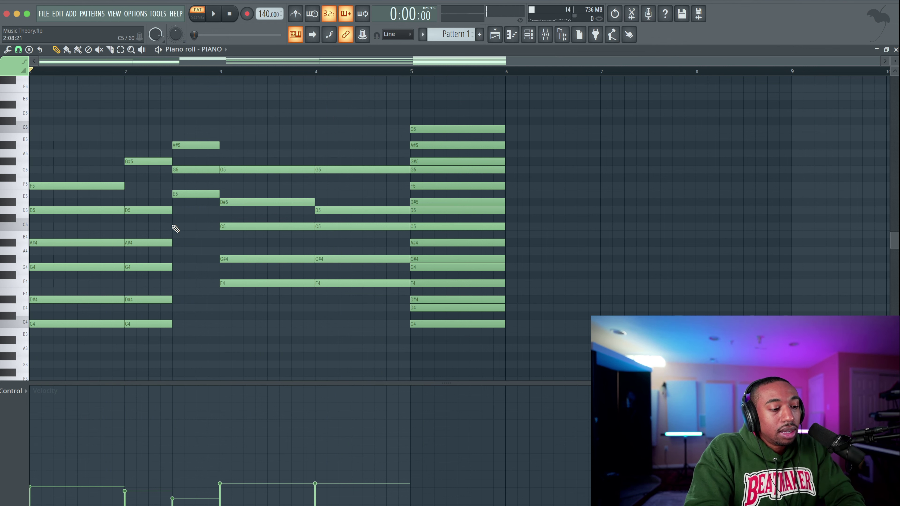
Lower the G5 passing note in the second half of bar 2 an octave to G4 and play back.
drag(176, 229, 167, 346)
right_click(193, 330)
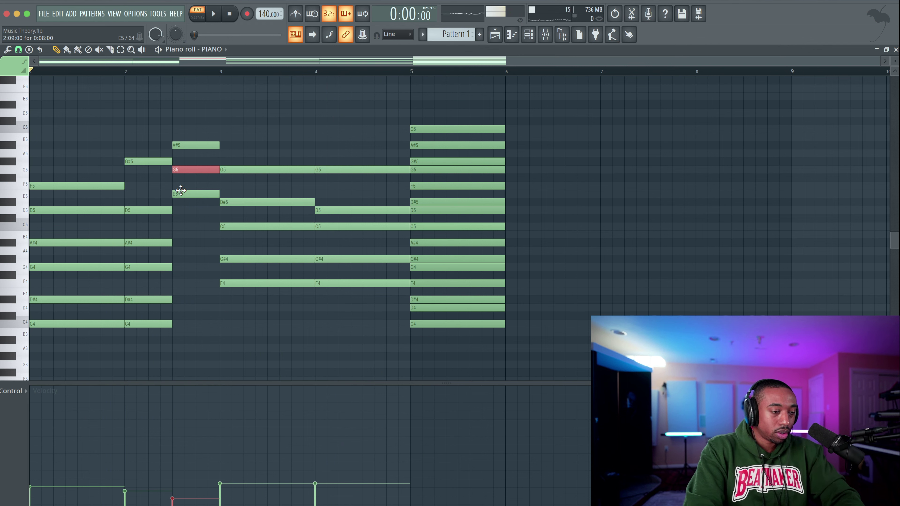
key(ctrl+Down)
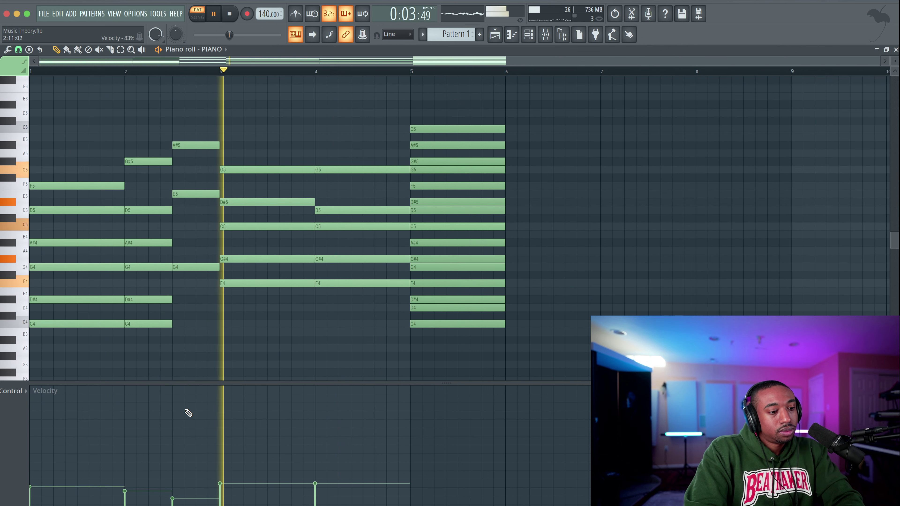
key(space)
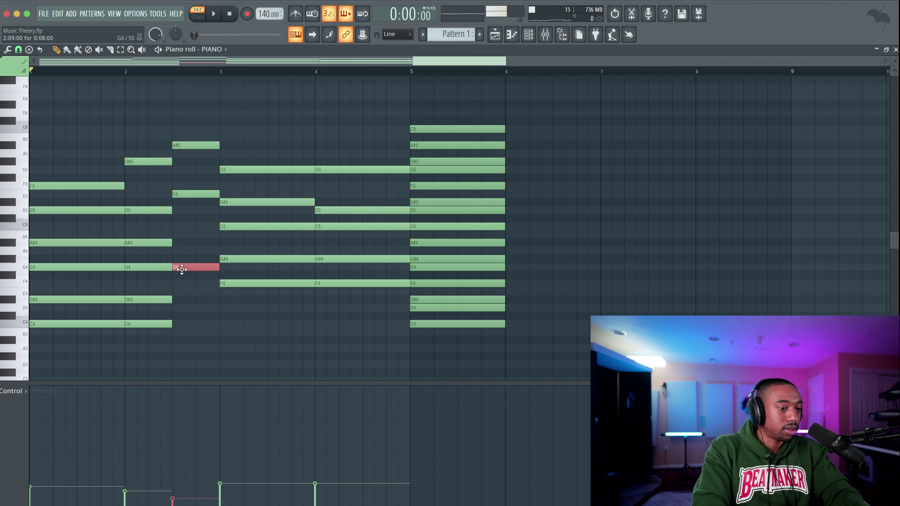
Raise the G4 passing note in bar 2 to G5 and lower it to G4 again to demonstrate the octave change.
key(ctrl+Down)
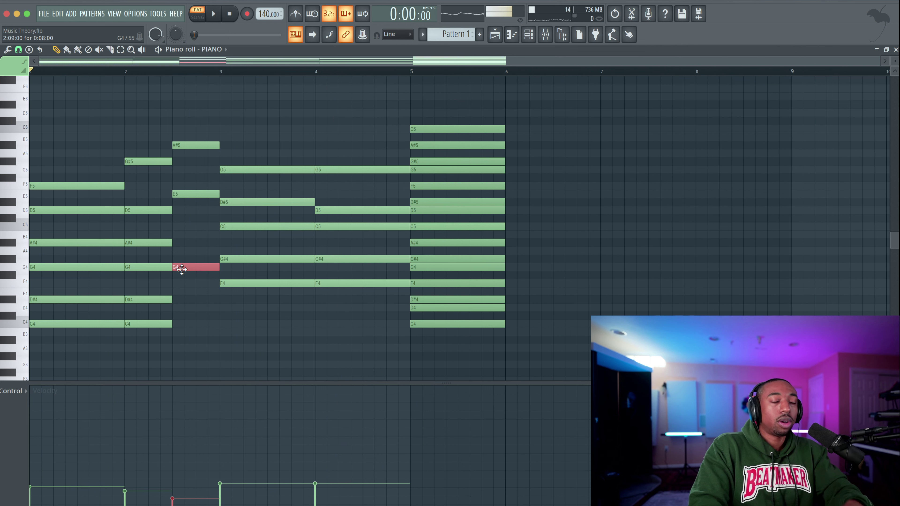
key(ctrl+Up)
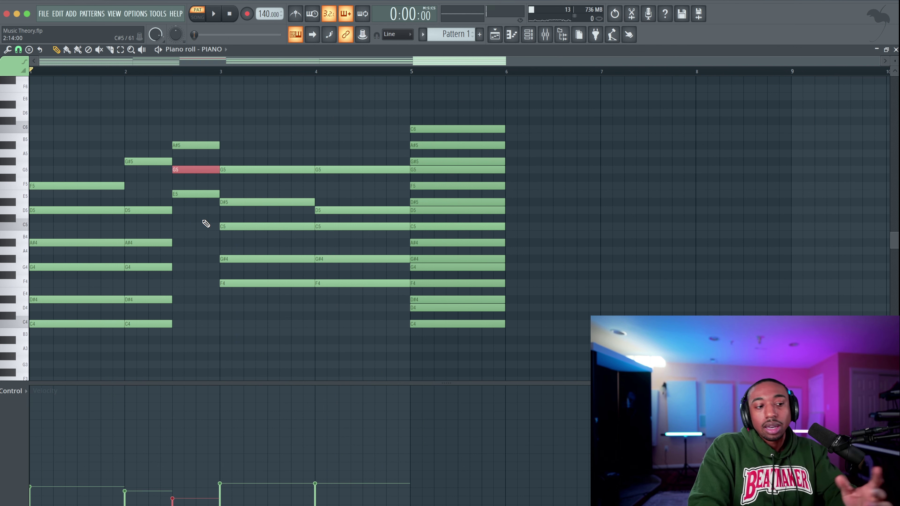
key(ctrl+d)
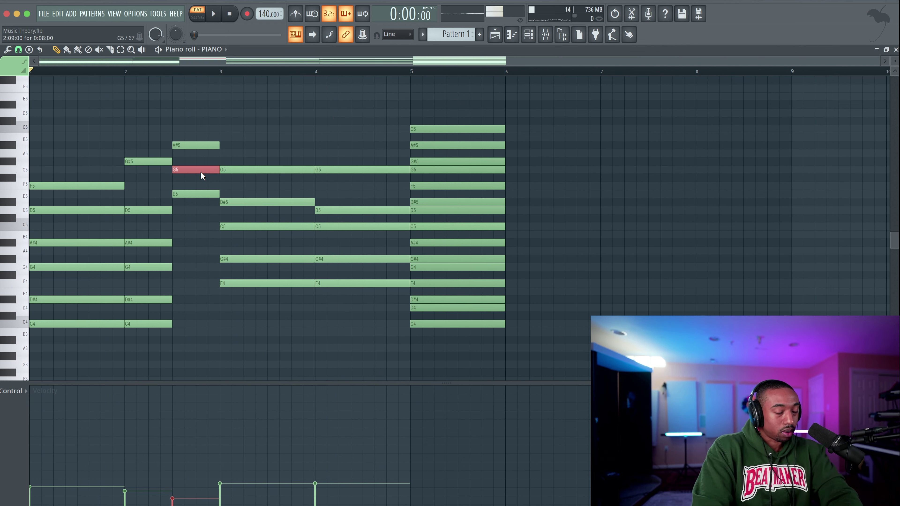
key(ctrl+Down)
key(ctrl+d)
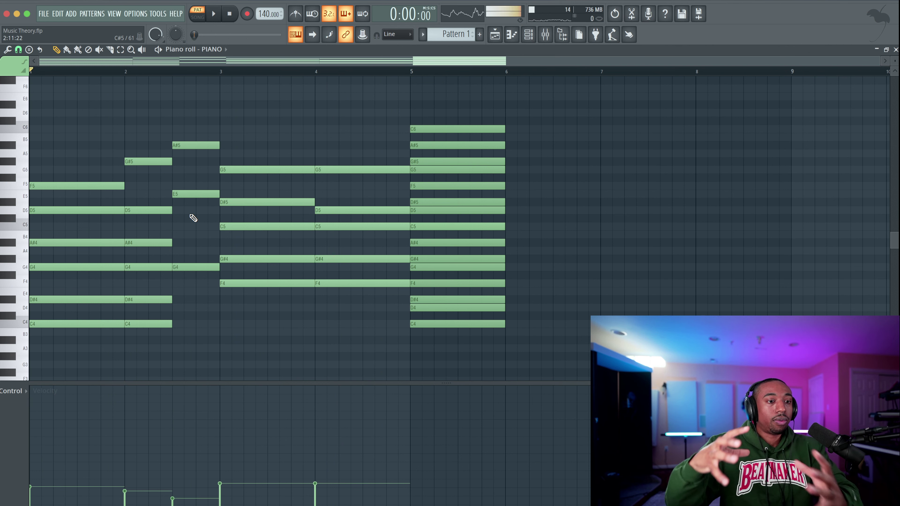
Transpose all the notes in the pattern up one octave and play back.
key(space)
key(space)
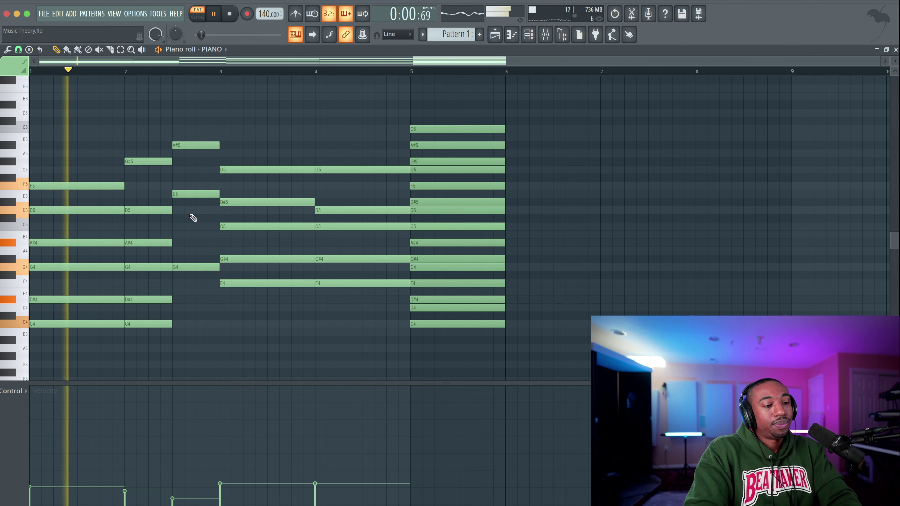
key(ctrl+Up)
key(space)
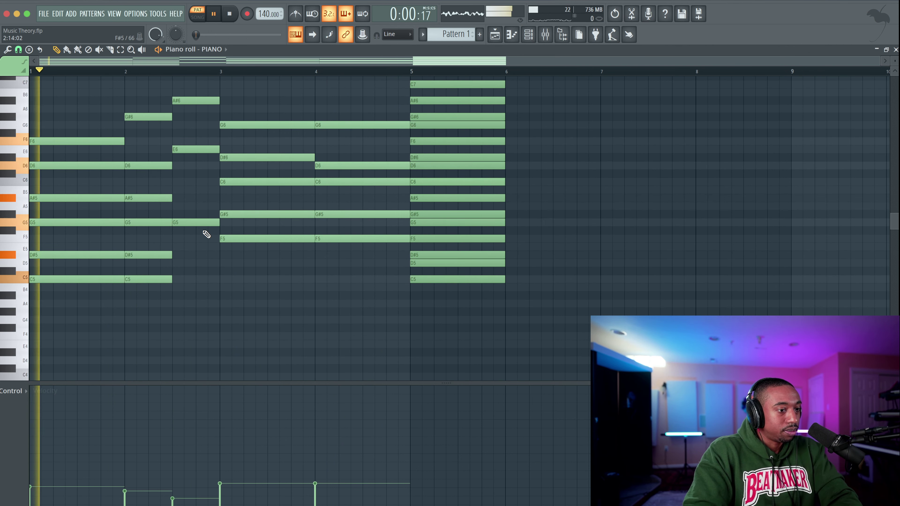
scroll(230, 255, up, 2)
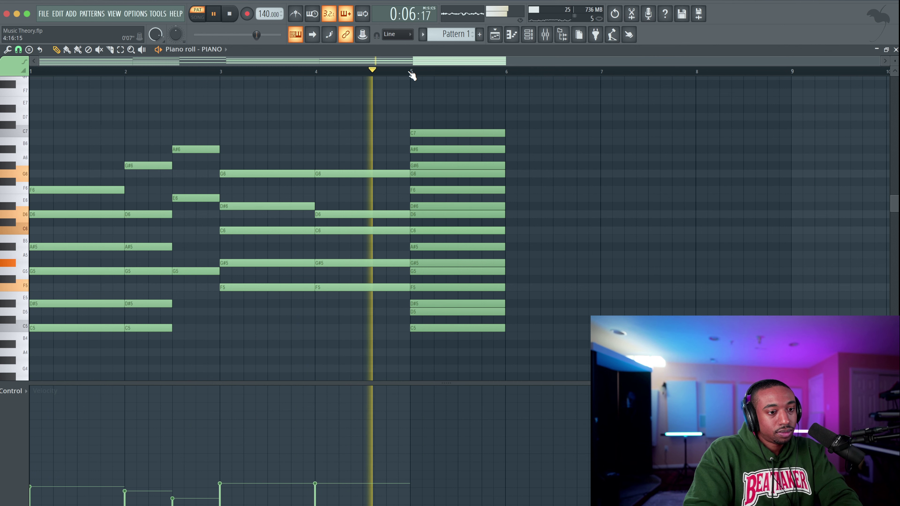
key(space)
Mark bars 1 to 4 as the loop range, lower the top note F6 in bar 1 to F5 and play back.
drag(411, 73, 1, 78)
click(65, 129)
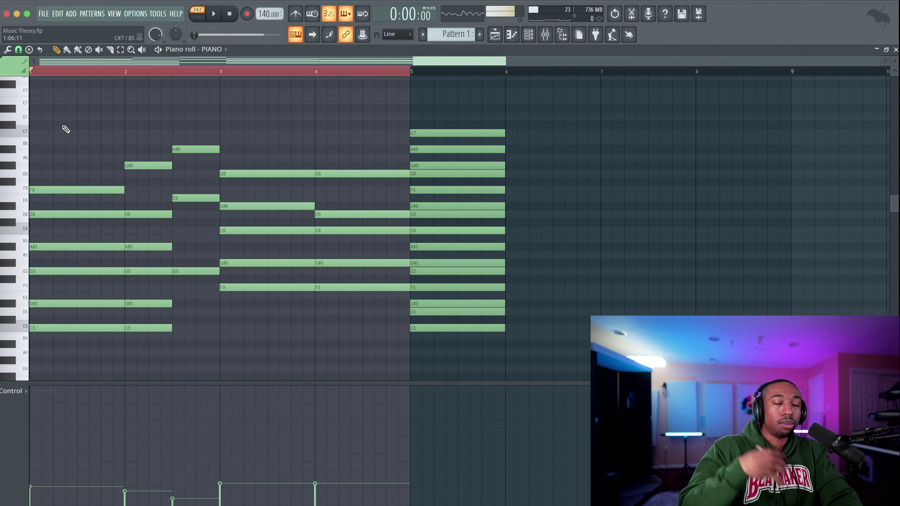
click(83, 190)
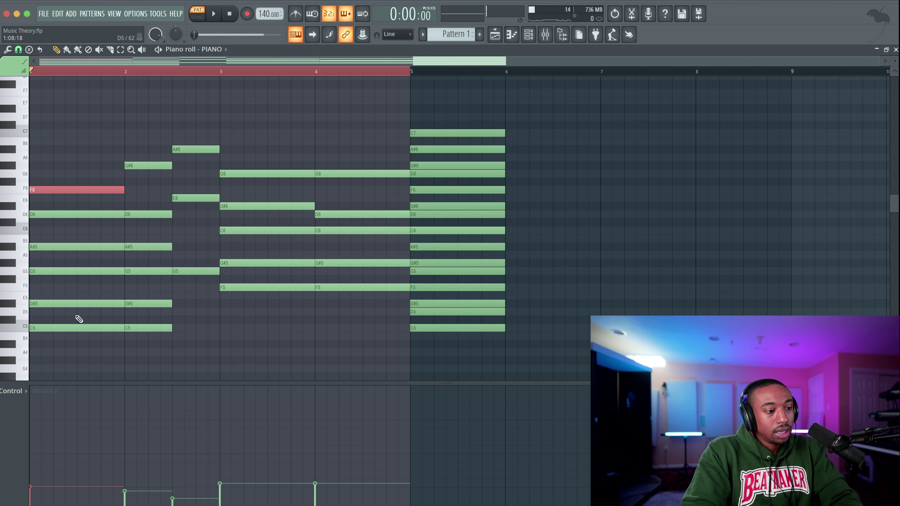
click(66, 302)
key(ctrl+Up)
key(ctrl+Down)
drag(80, 213, 80, 199)
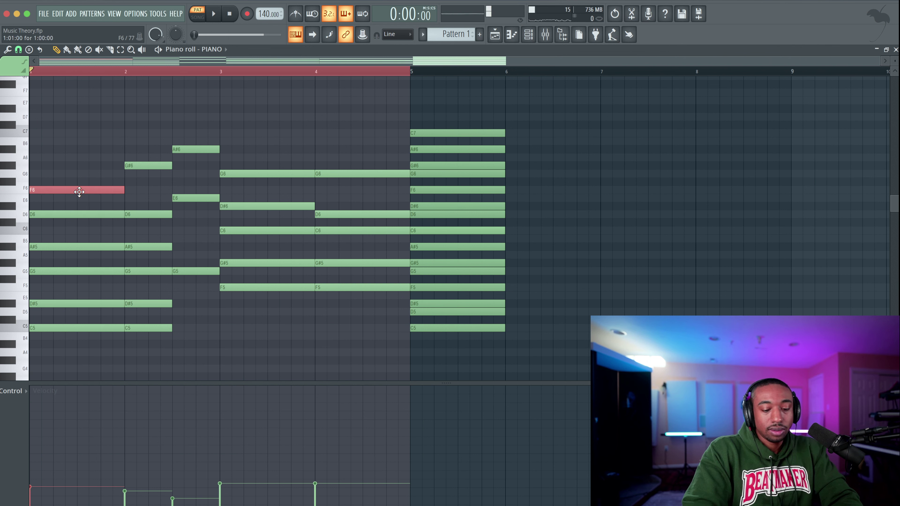
key(ctrl+Down)
key(space)
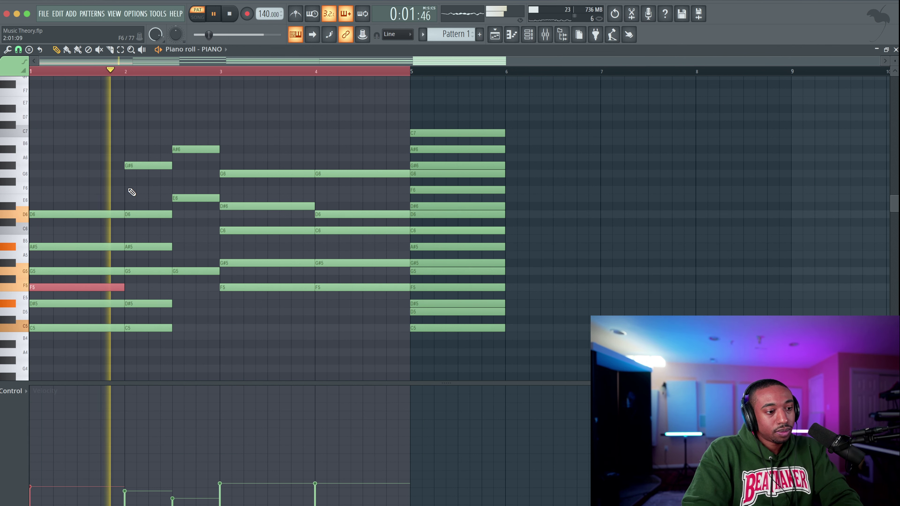
ctrl+click(139, 188)
key(space)
key(space)
key(space)
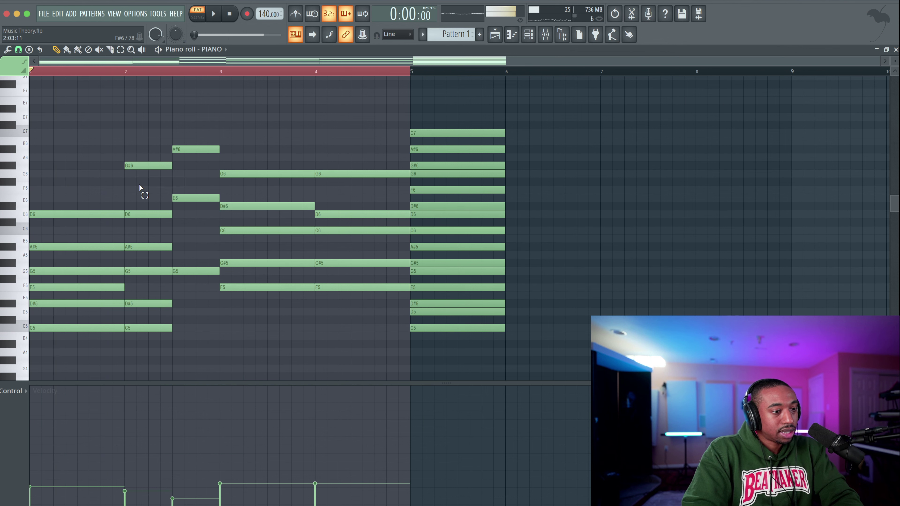
Lower the top notes G#6 and A#6 in bar 2 an octave to G#5 and A#5 and play back.
drag(139, 187, 197, 128)
key(ctrl+Down)
key(space)
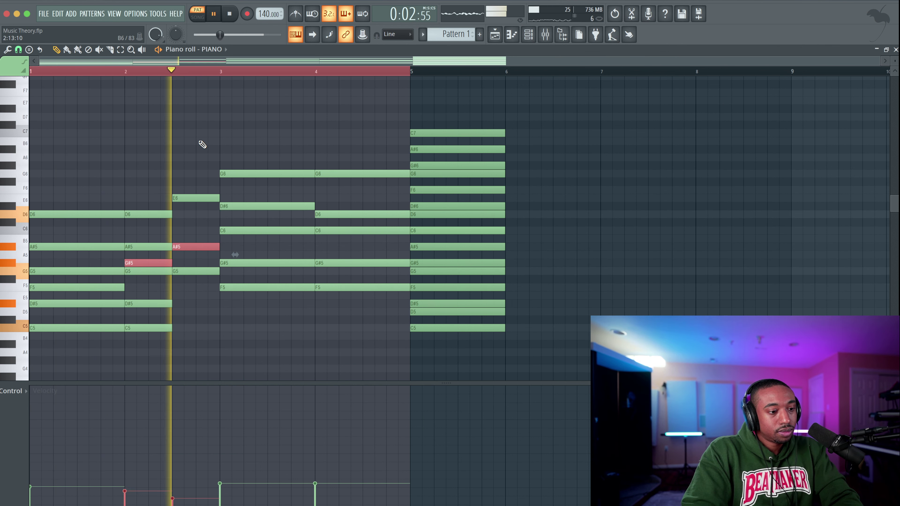
key(space)
Raise the A#5 in the second half of bar 2 an octave to A#6 and play back.
click(195, 246)
key(ctrl+Up)
key(space)
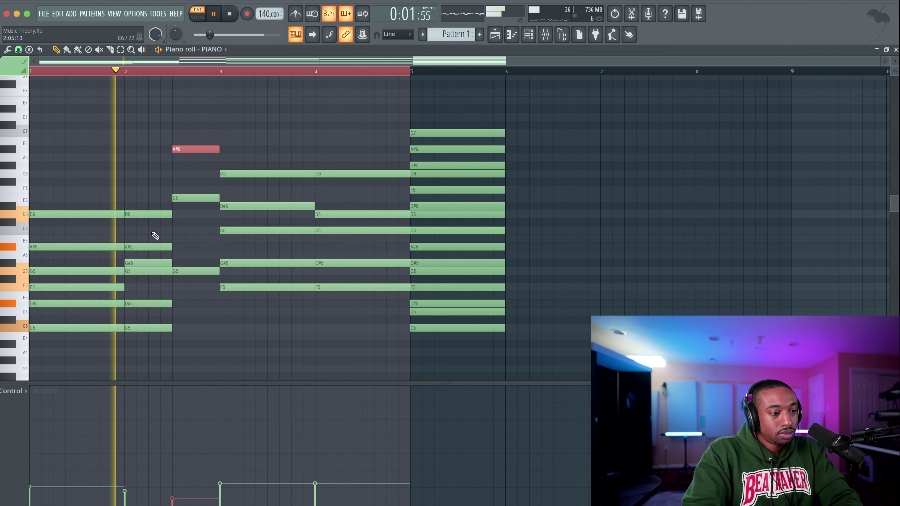
key(space)
Lower the A#6, E6 and G5 in the second half of bar 2 an octave to A#5, E5 and G4 and play back.
drag(193, 145, 192, 281)
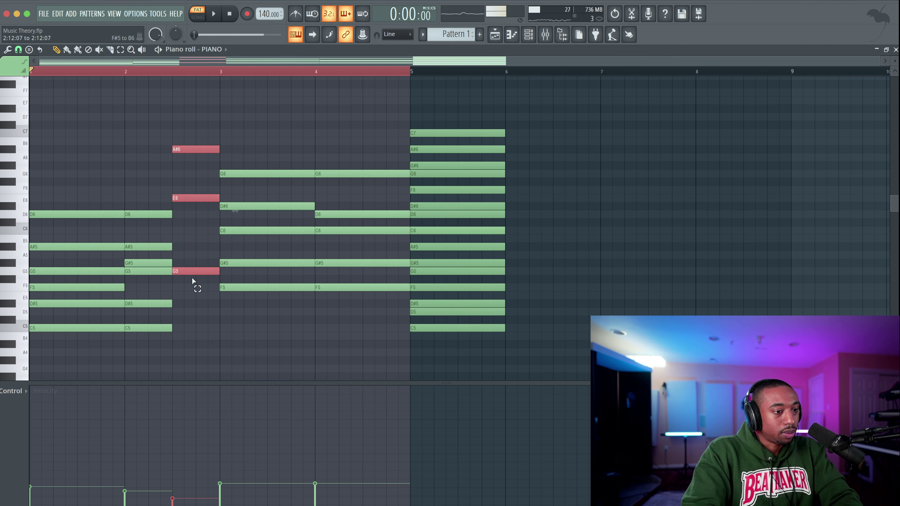
key(space)
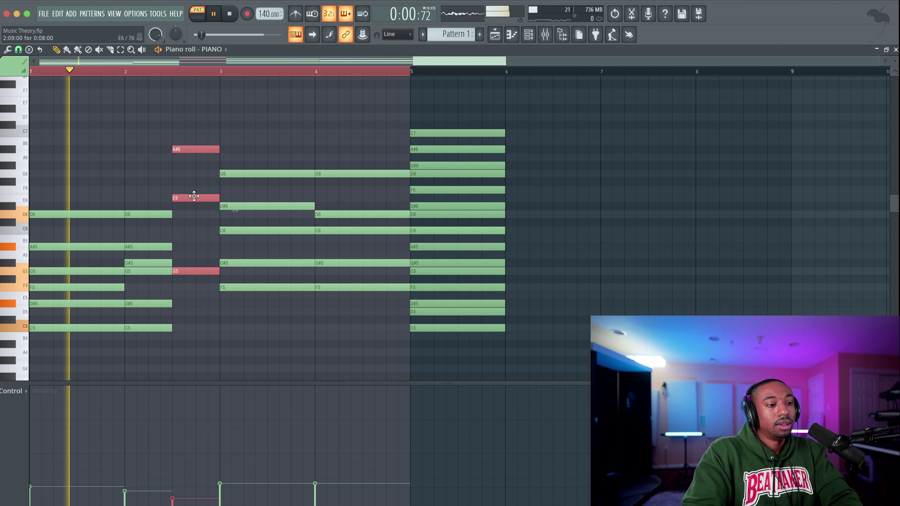
key(space)
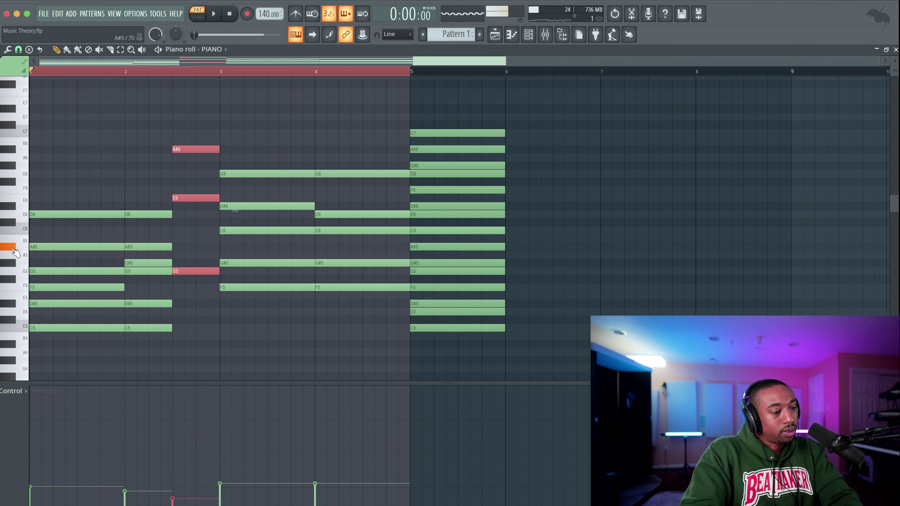
key(ctrl+Down)
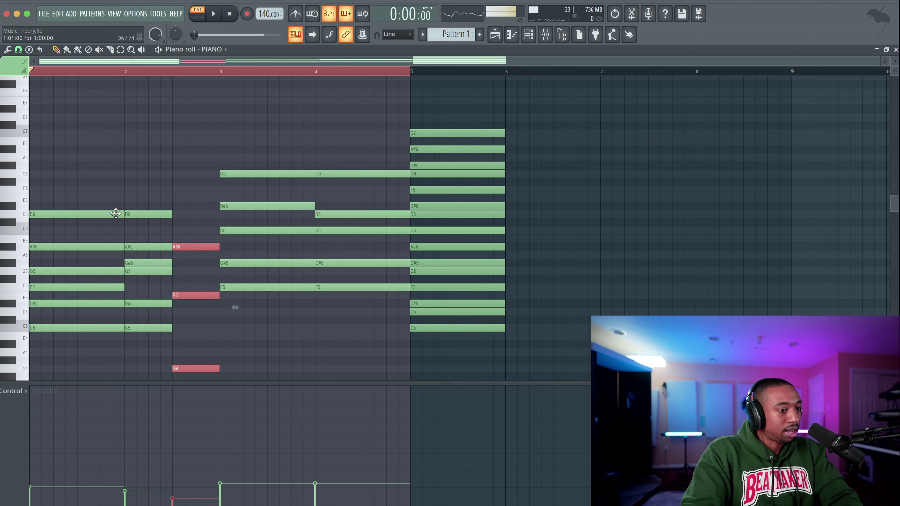
key(space)
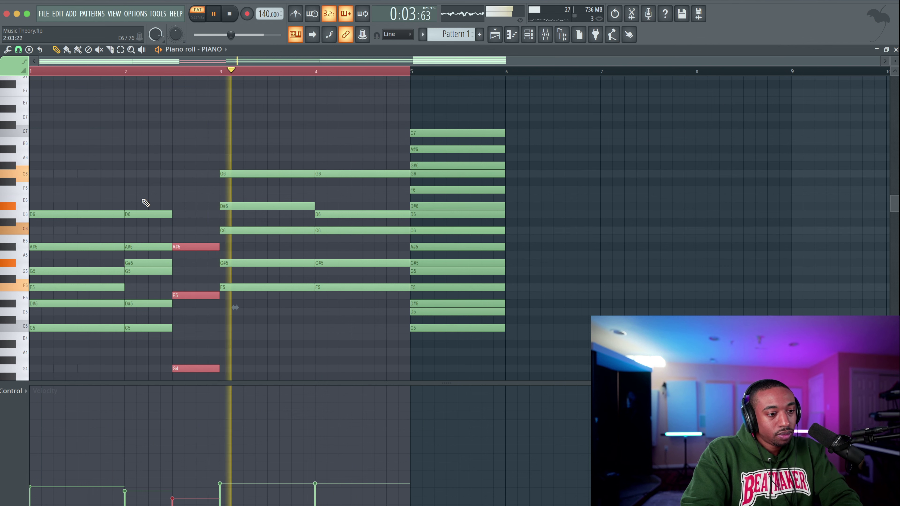
key(space)
Lower the G6 and D#6 in bar 3 an octave to G5 and D#5, and add a full-bar D6 there.
click(247, 174)
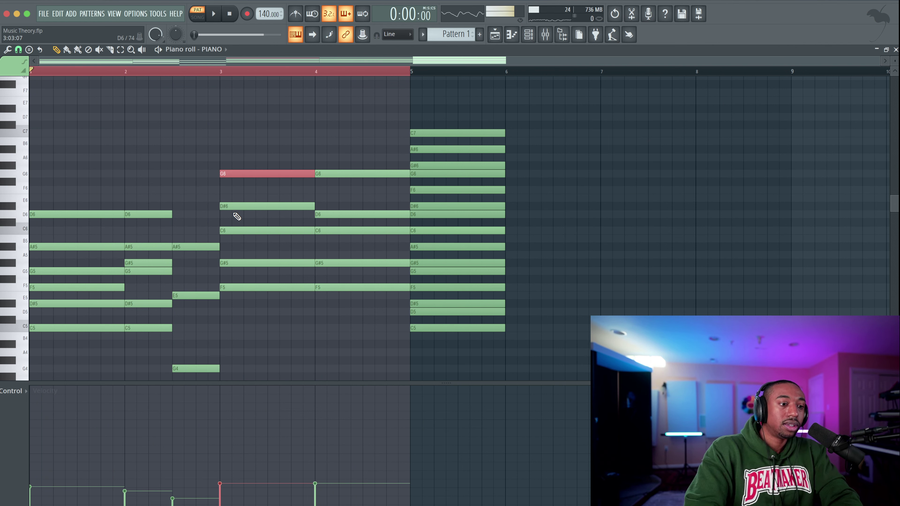
shift+click(223, 208)
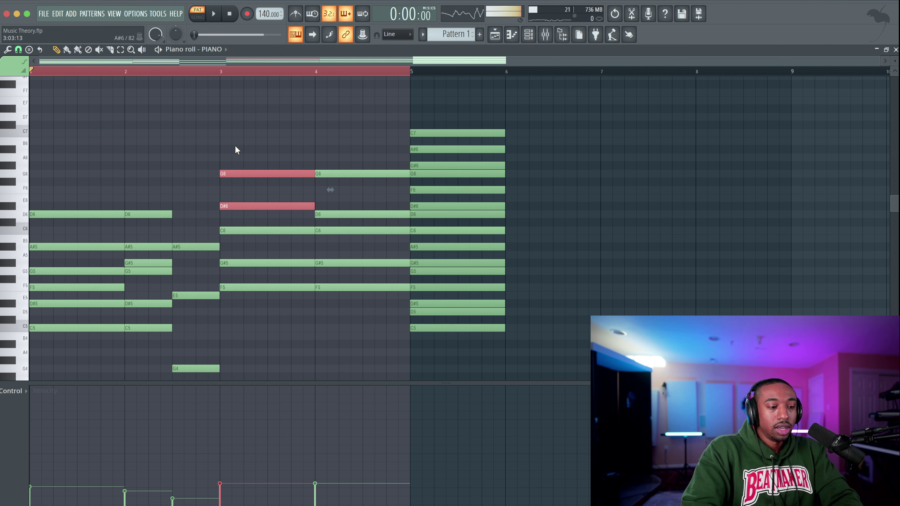
key(ctrl+Down)
click(225, 215)
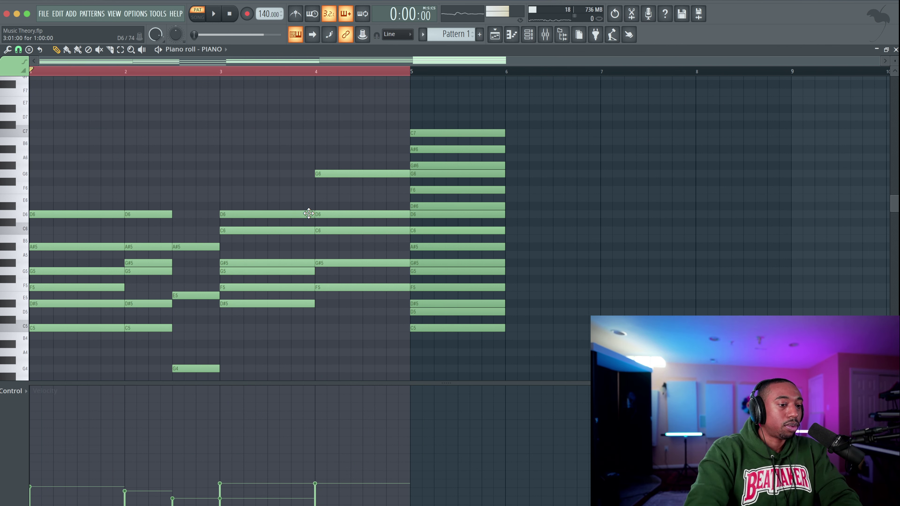
Play back the progression to check how bar 3 sounds with the added D6.
drag(304, 217, 281, 212)
key(space)
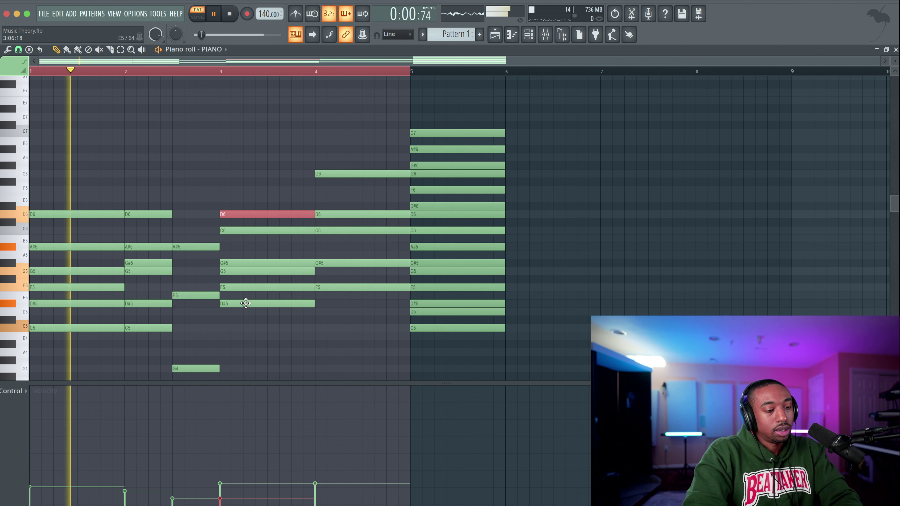
drag(271, 178, 267, 343)
click(268, 344)
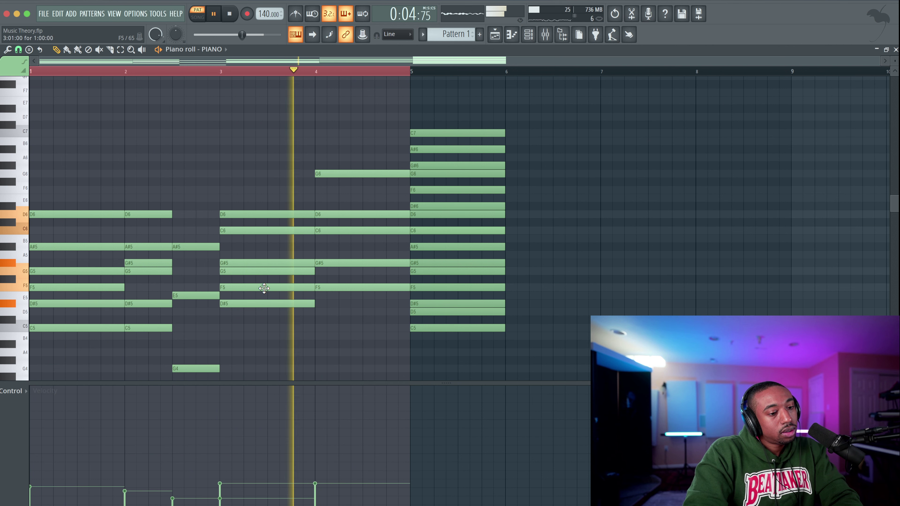
key(space)
key(space)
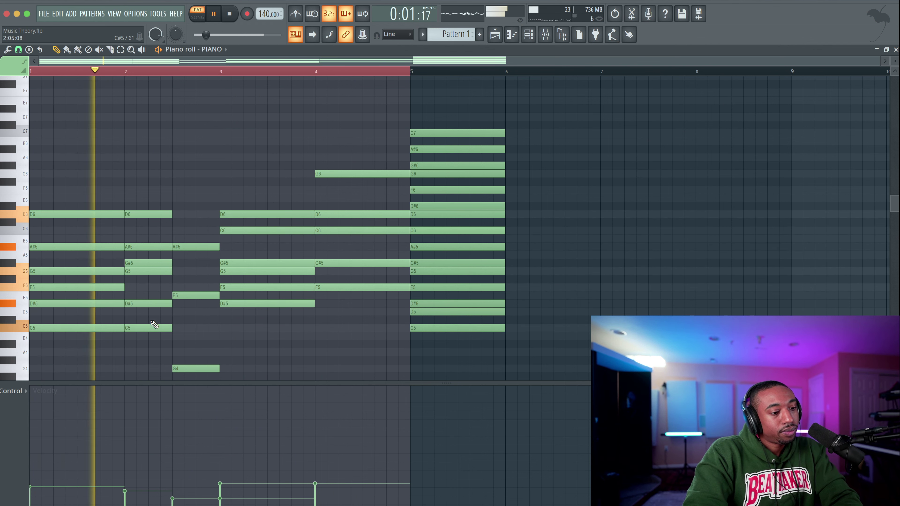
Strum the first chord of bar 2 from its lowest to its highest note with a slight start-time offset.
drag(151, 333, 149, 213)
key(alt+s)
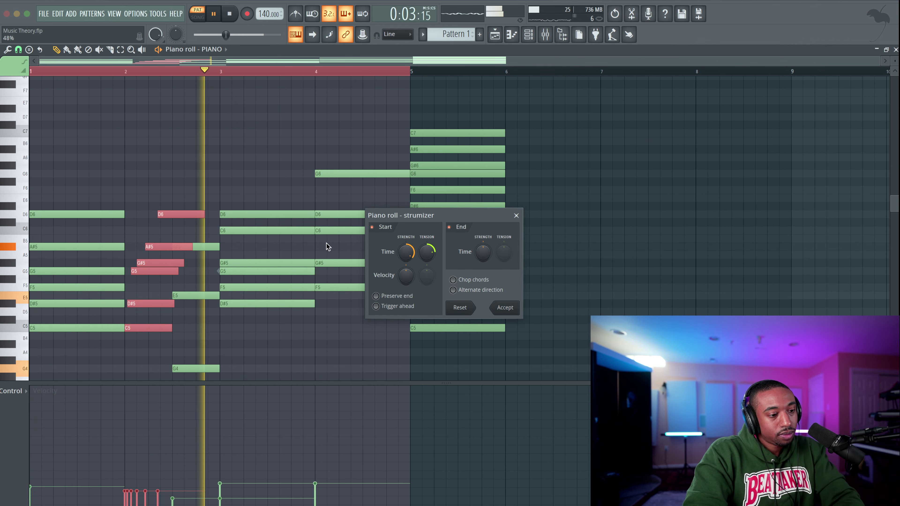
key(space)
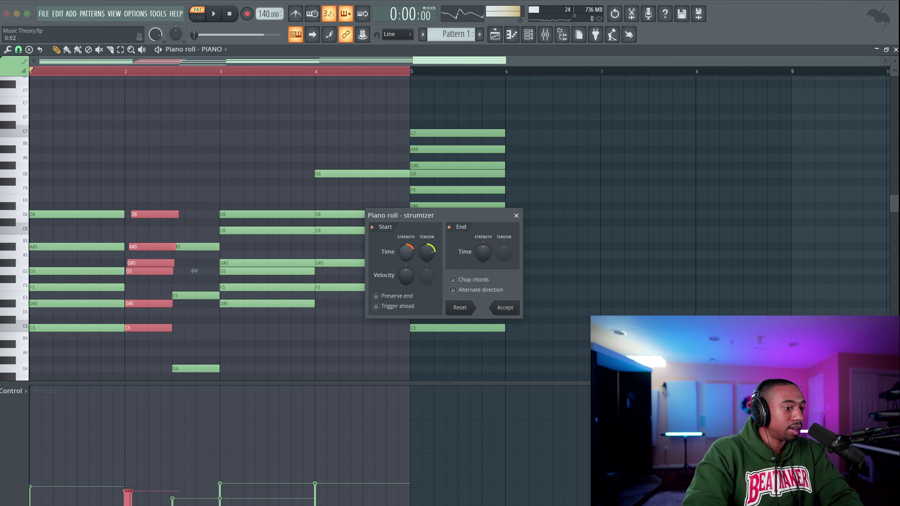
click(504, 308)
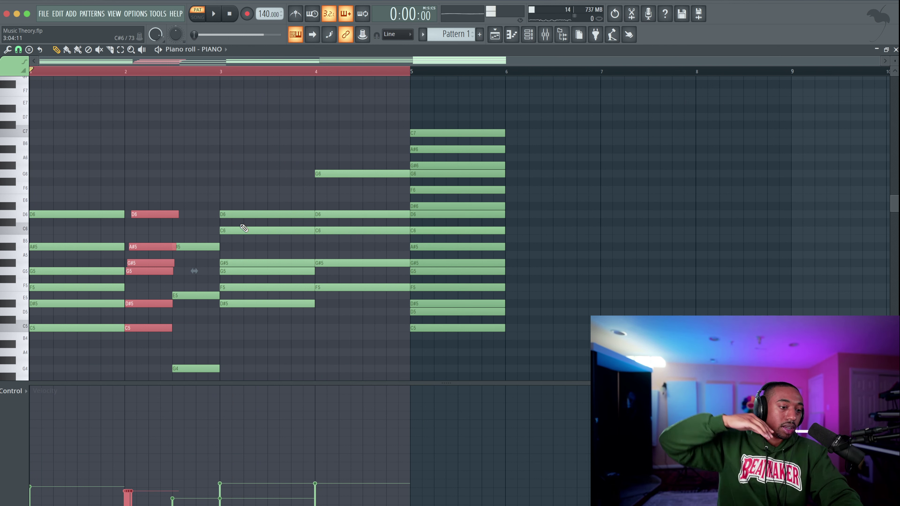
Shorten the strummed notes in bar 2 slightly so the A#5 ends where the next A#5 begins, and play back.
key(space)
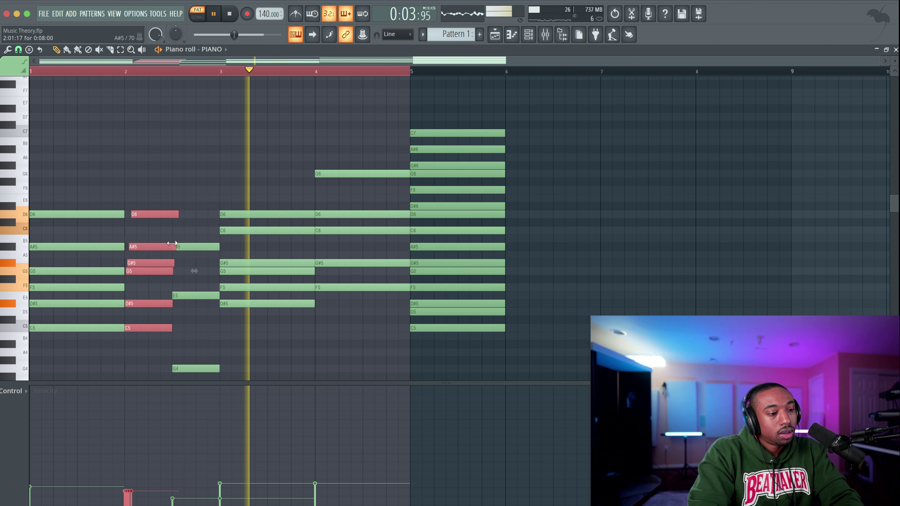
drag(171, 246, 168, 246)
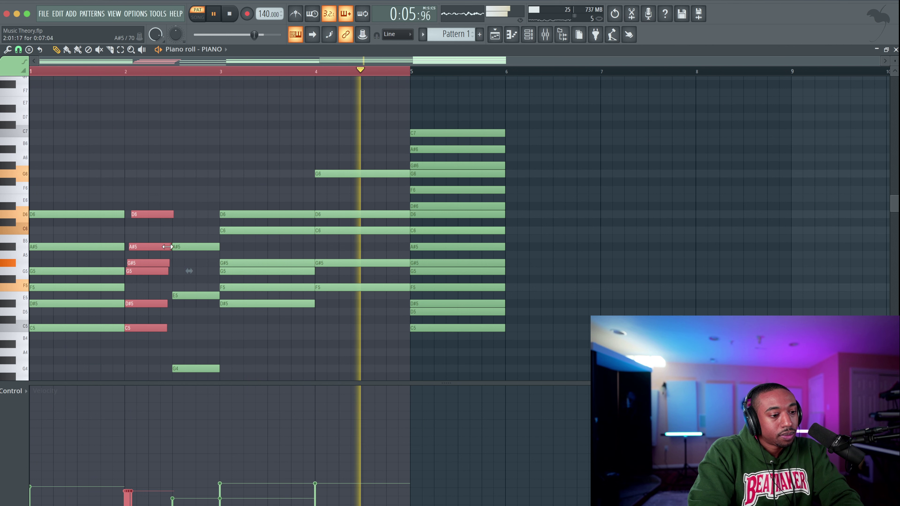
click(179, 270)
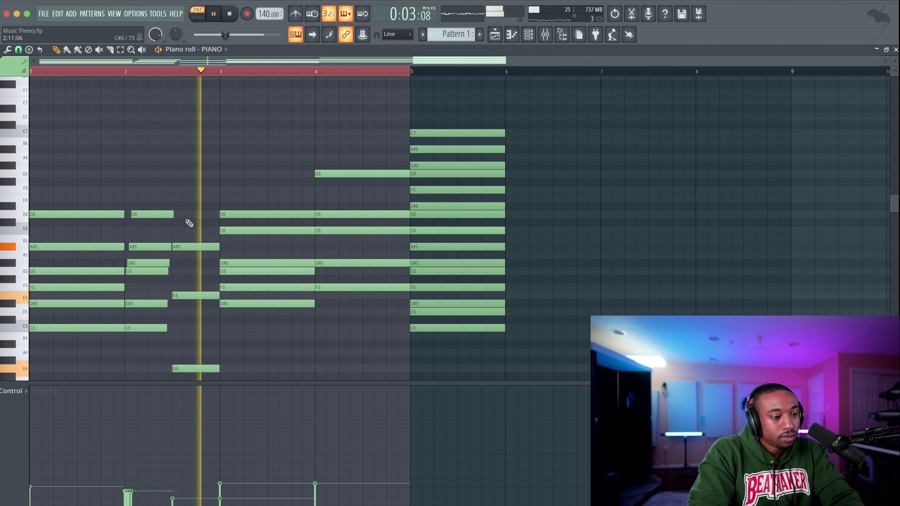
key(space)
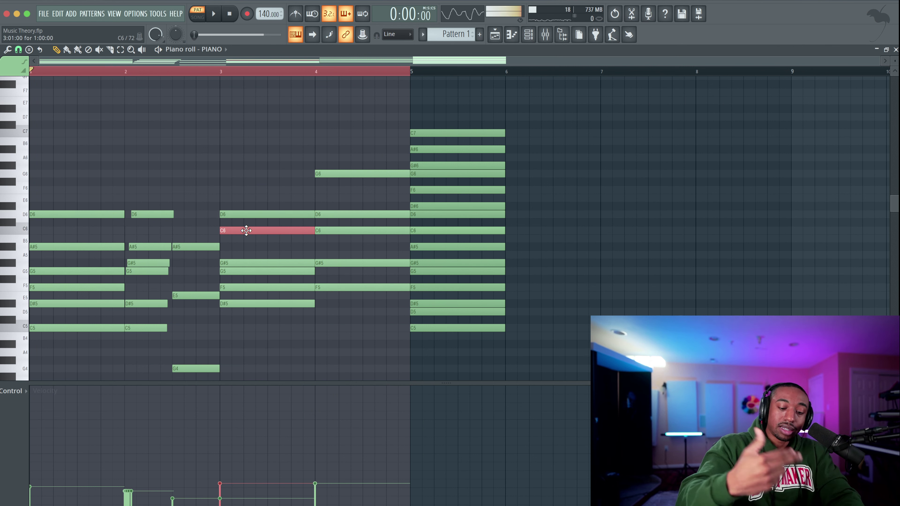
Lower the C6 in bar 3 an octave to C5 and play back.
key(space)
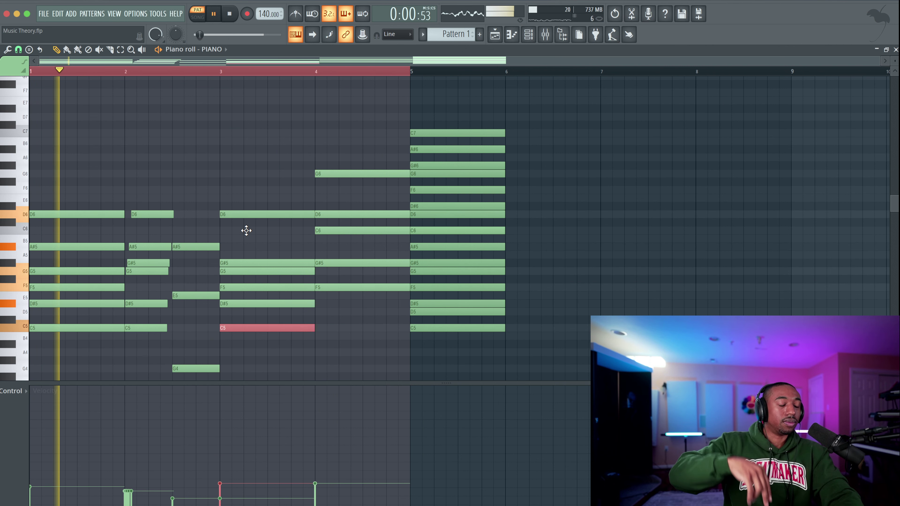
right_click(256, 233)
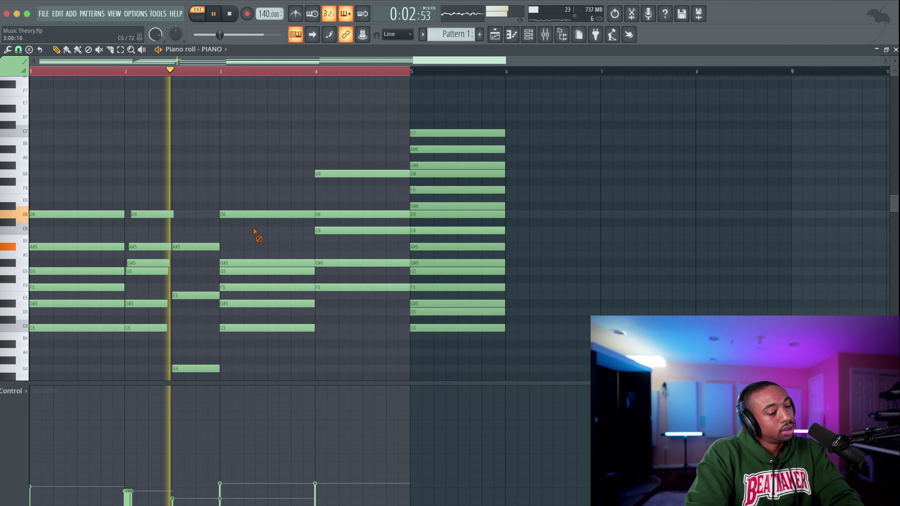
key(space)
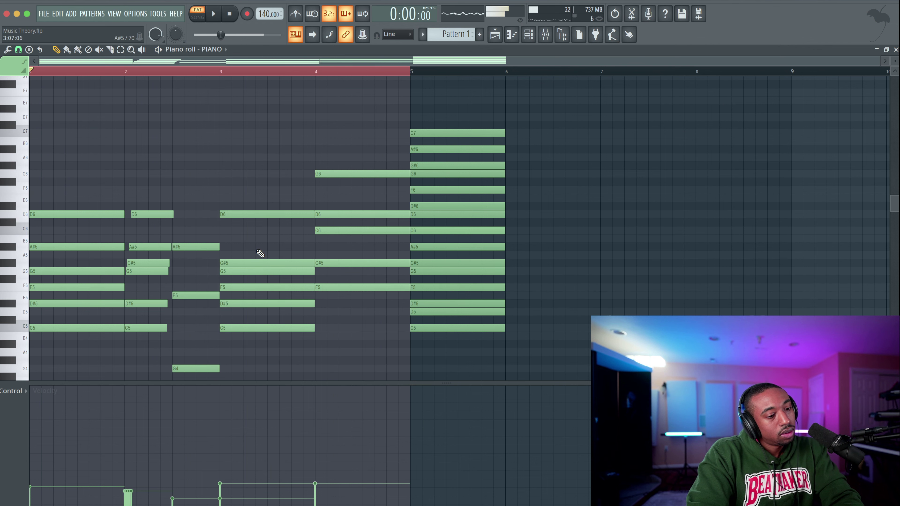
Delete the G#5 in bar 3 and play back the progression.
key(space)
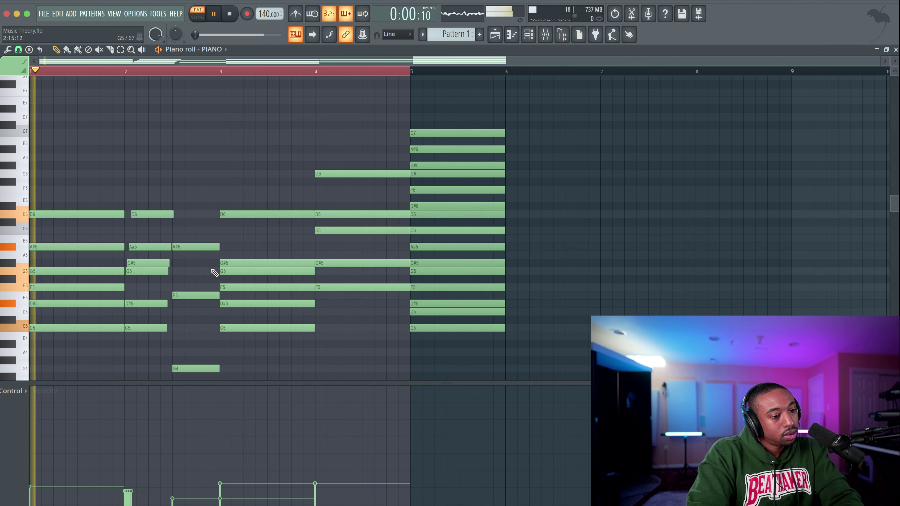
right_click(268, 264)
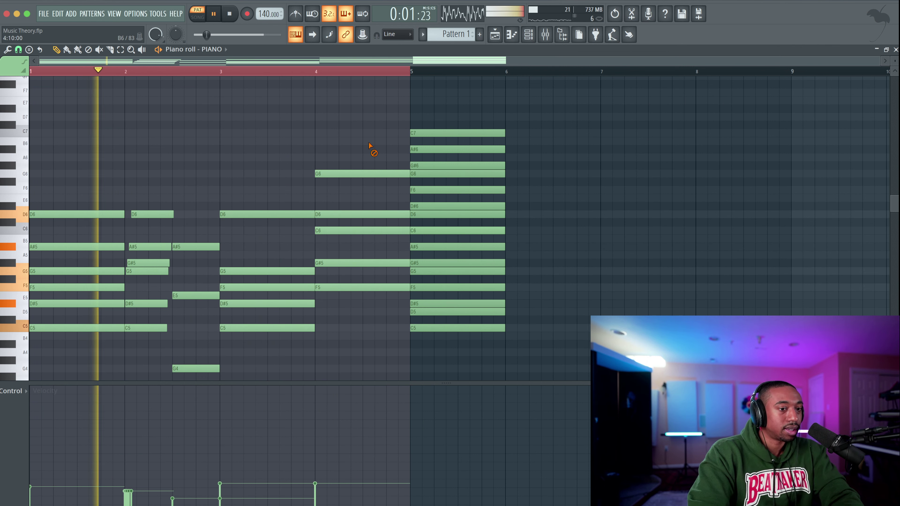
key(space)
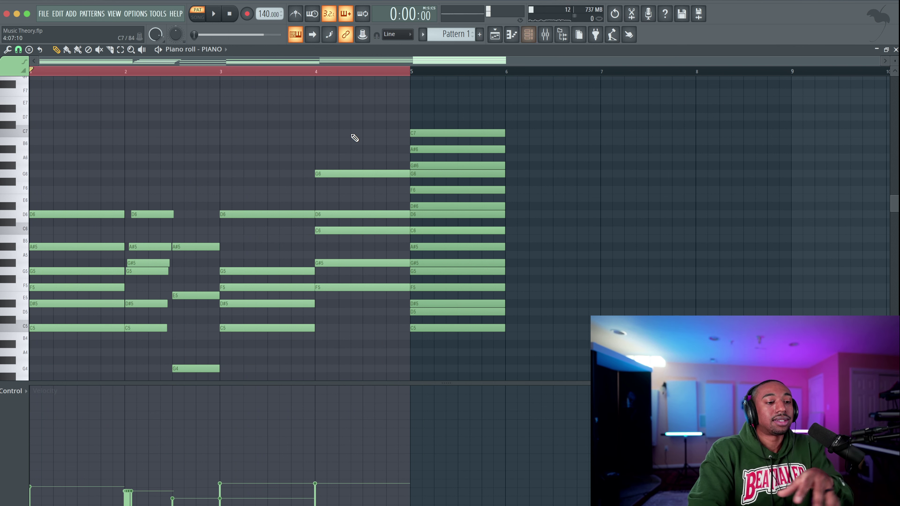
scroll(347, 135, down, 3)
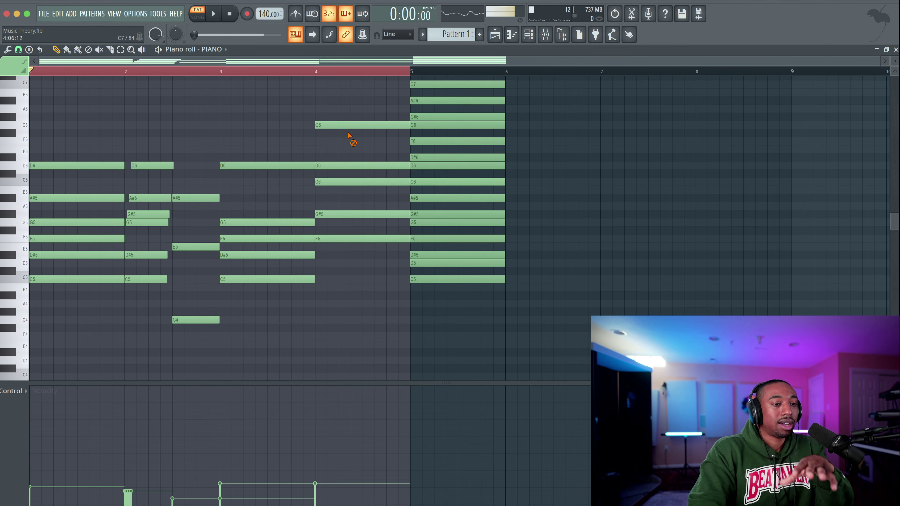